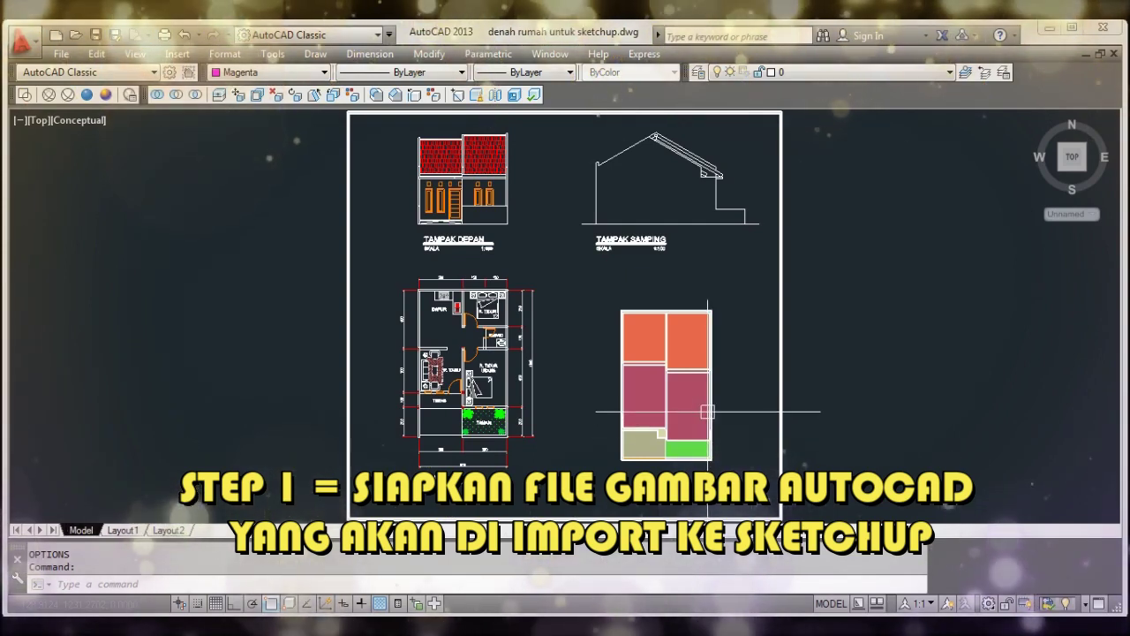
Step: Orbit and zoom around the shaded house model beside the floor plan, then open the View menu
mouse_move(710, 415)
shift+middle_down()
mouse_move(718, 424)
mouse_move(519, 144)
shift+middle_up()
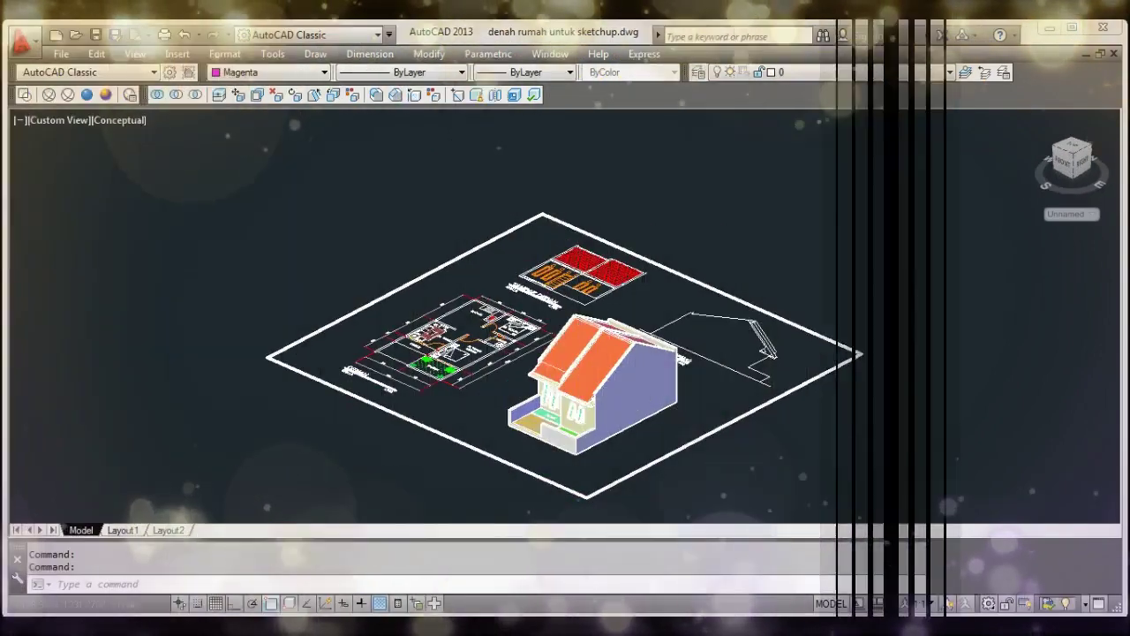
scroll(575, 404, up, 3)
scroll(583, 392, up, 2)
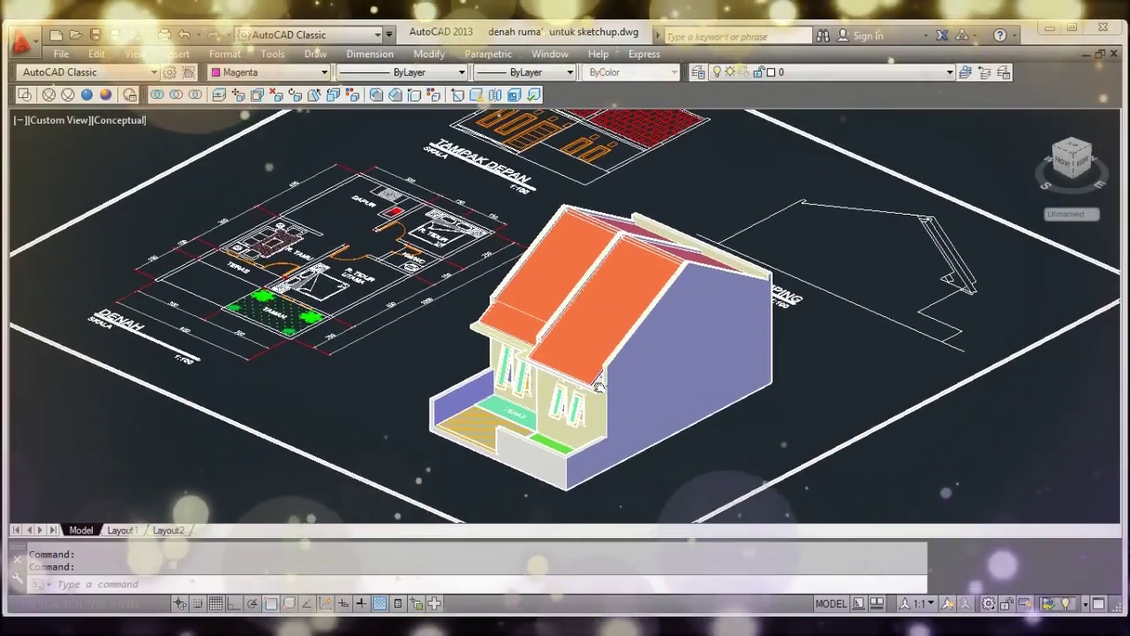
shift+middle_drag(606, 369, 616, 402)
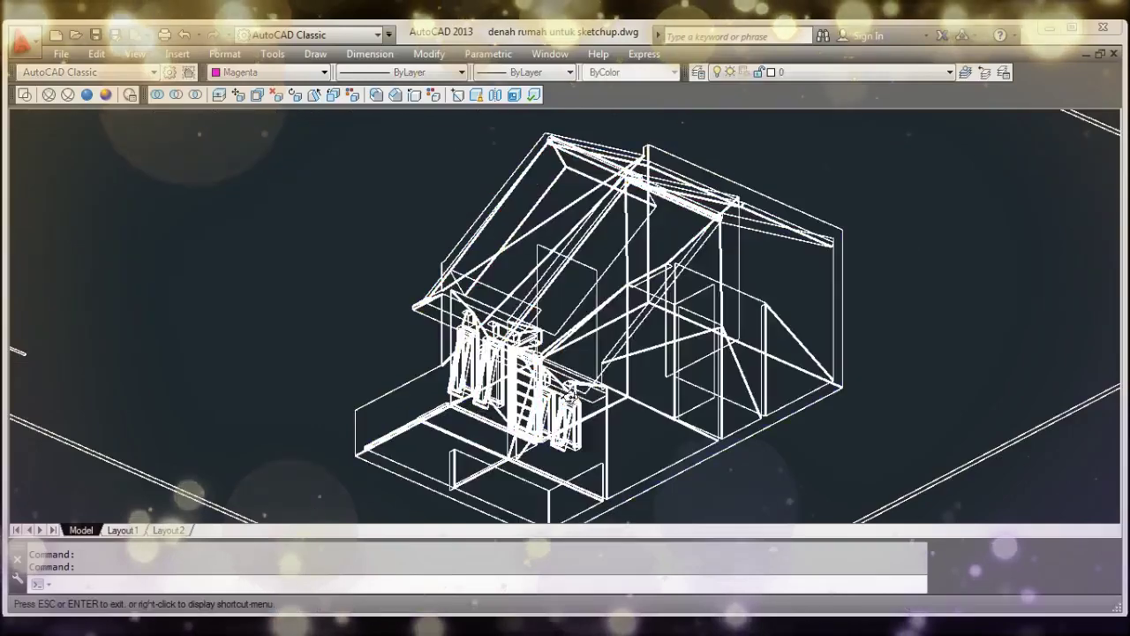
scroll(616, 402, down, 5)
scroll(617, 402, down, 2)
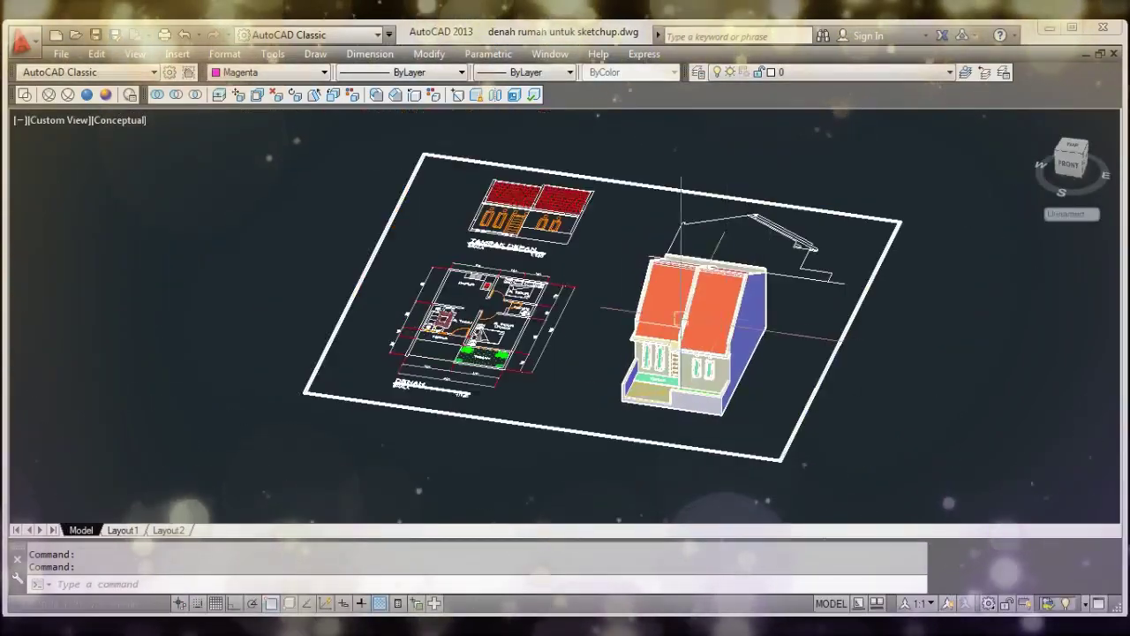
mouse_move(671, 371)
shift+middle_down()
mouse_move(697, 357)
mouse_move(698, 341)
shift+middle_up()
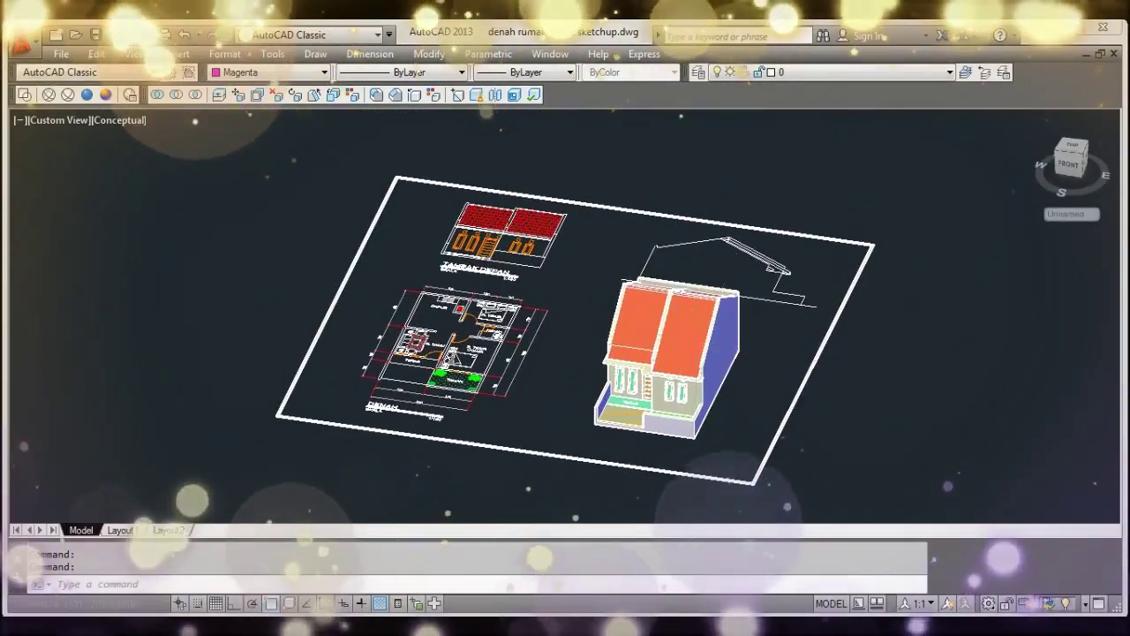
scroll(698, 341, up, 3)
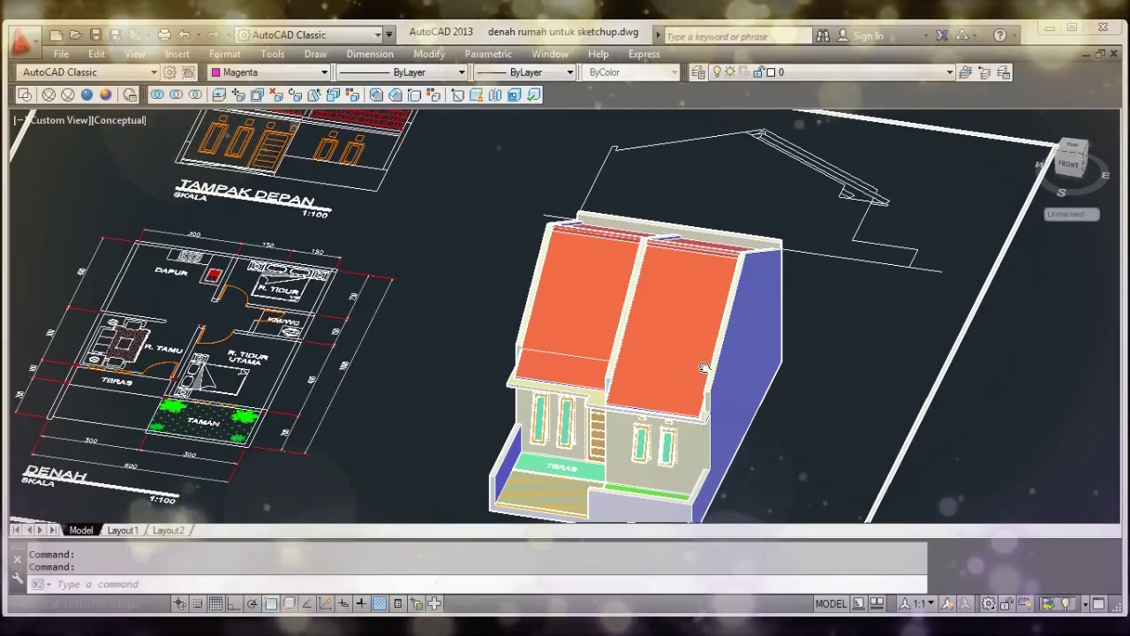
shift+middle_drag(701, 355, 702, 362)
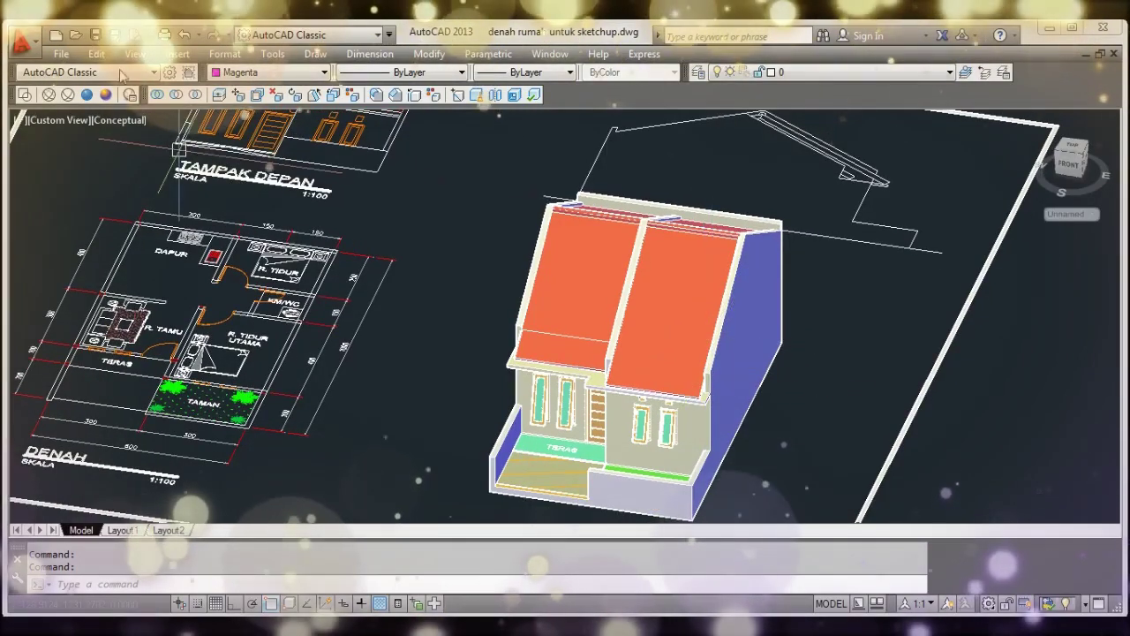
click(132, 54)
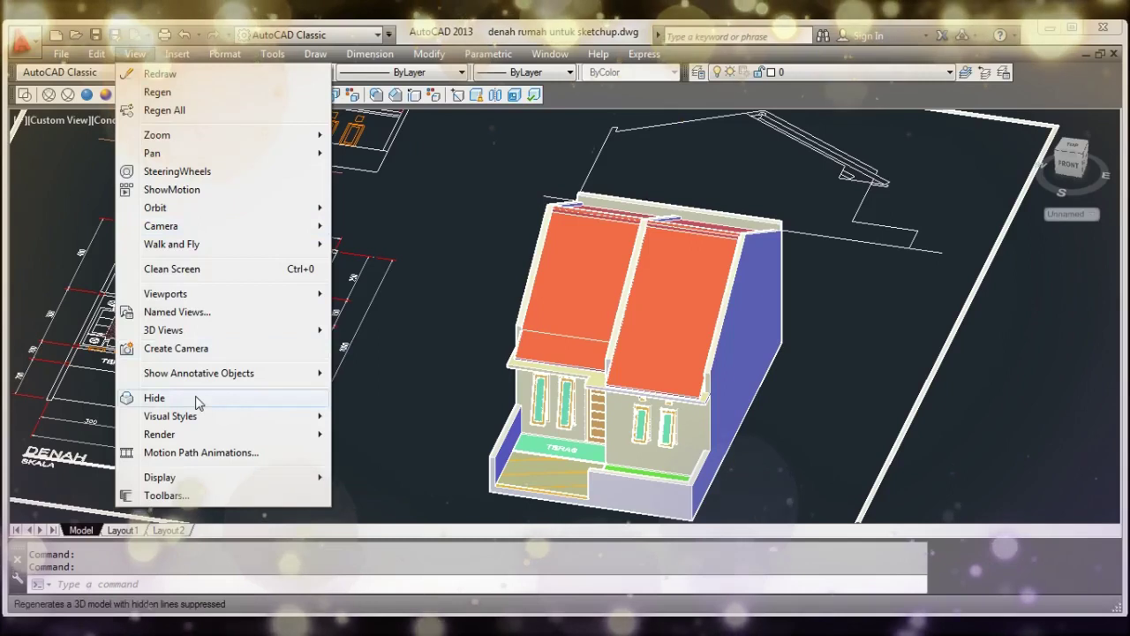
mouse_move(163, 331)
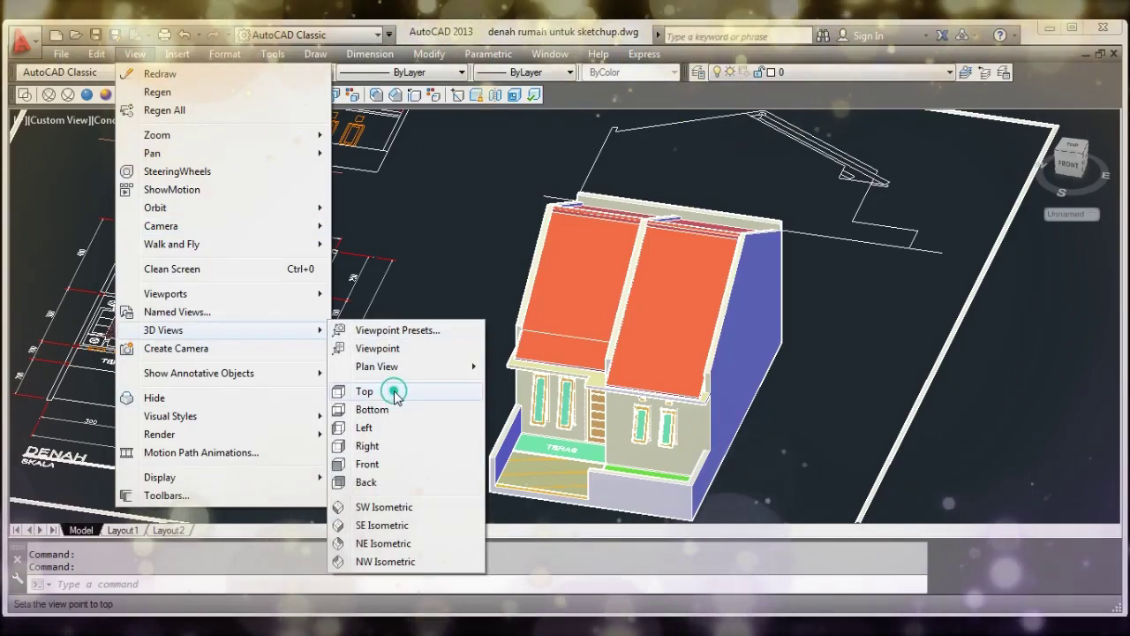
Step: Return the house drawing to Top view and save it
click(394, 393)
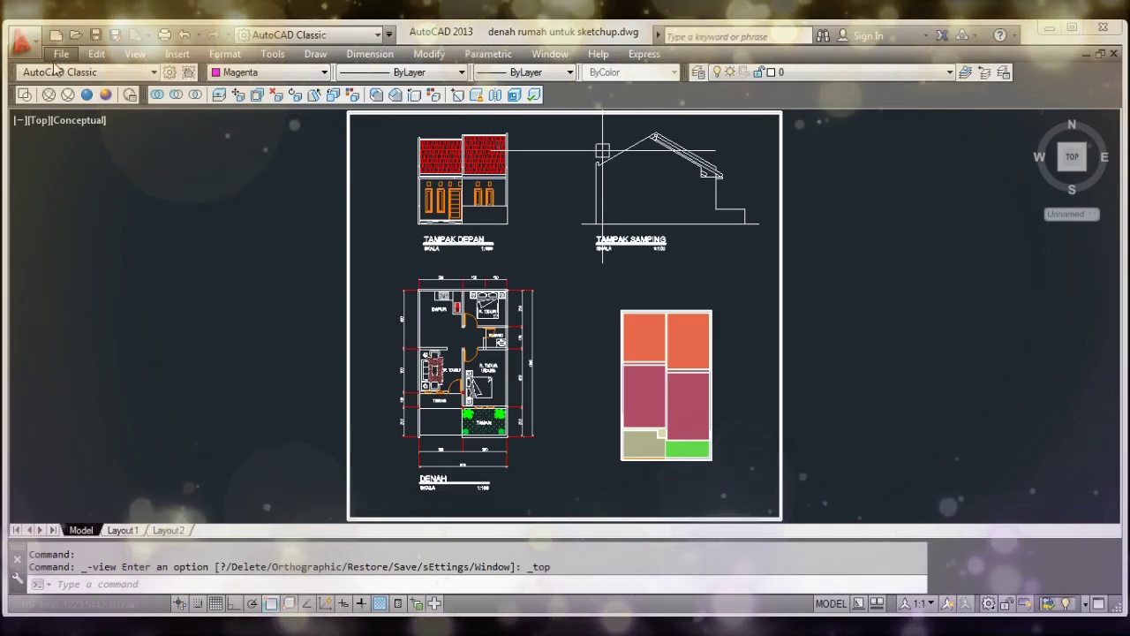
click(60, 54)
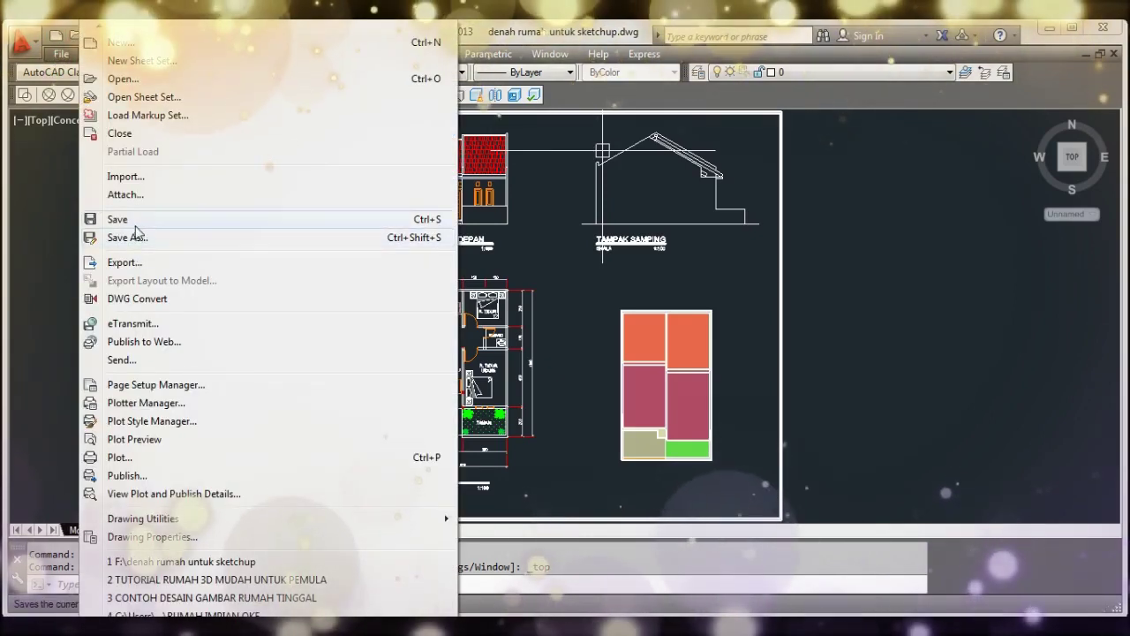
click(136, 222)
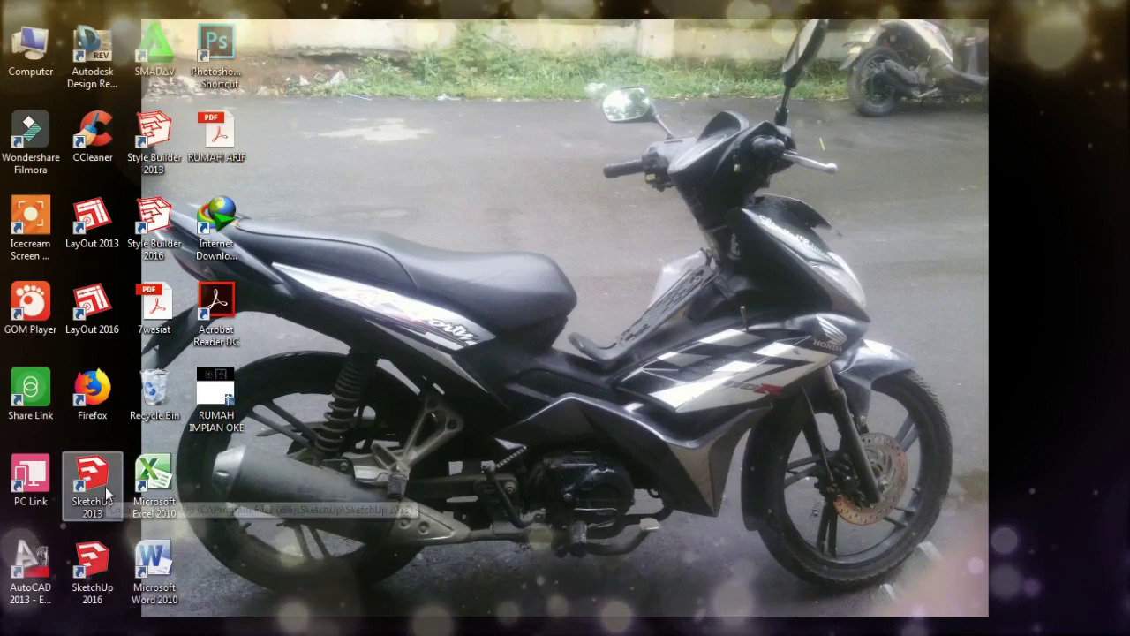
Step: Launch SketchUp 2013 from its desktop shortcut
double_click(106, 492)
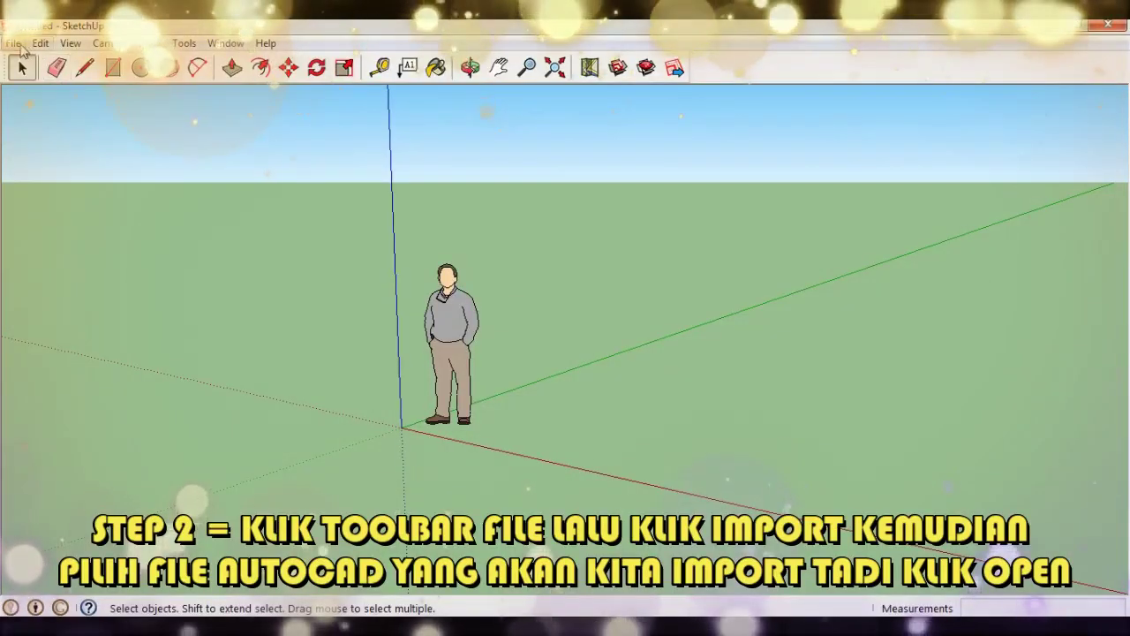
Step: Import the AutoCAD file 'denah rumah untuk sketchup' into the SketchUp model
click(15, 43)
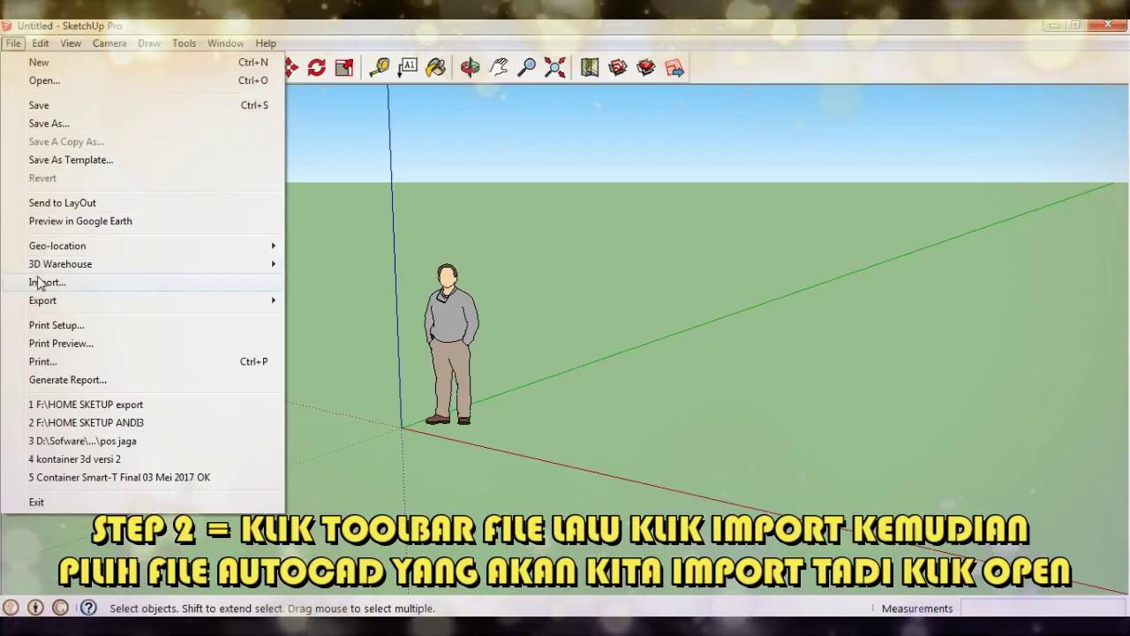
click(222, 282)
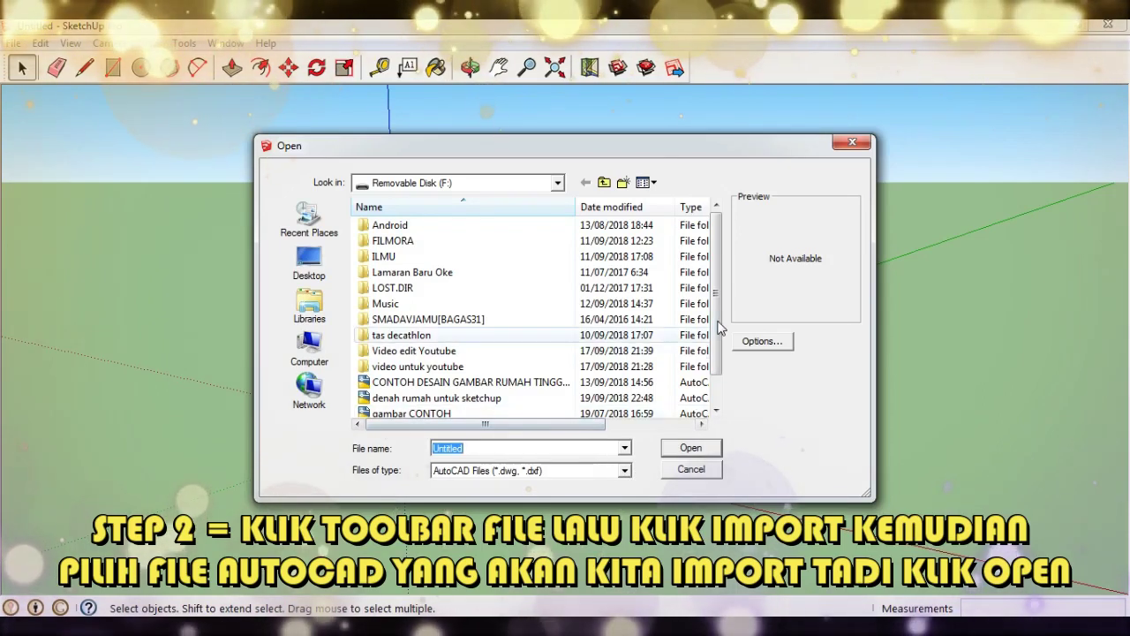
scroll(697, 353, down, 1)
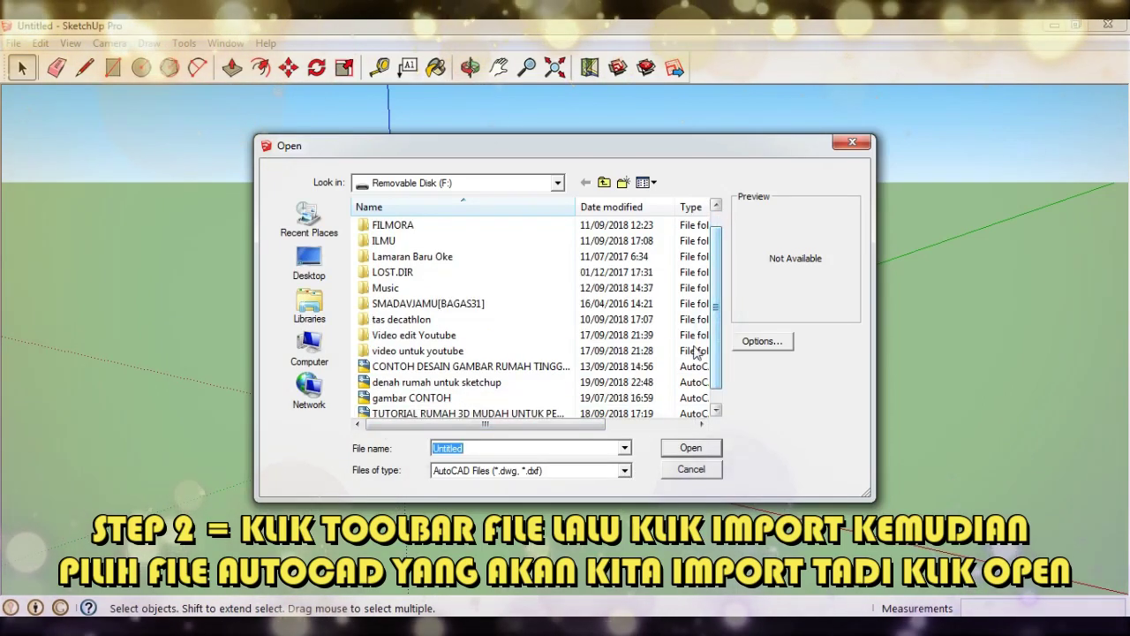
click(454, 382)
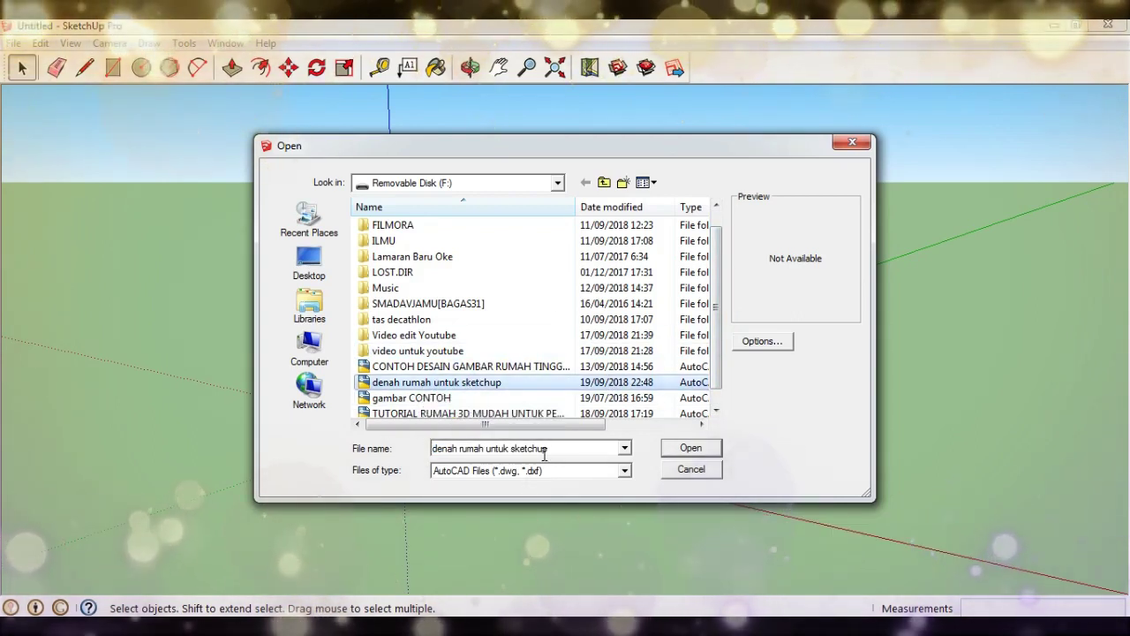
click(689, 449)
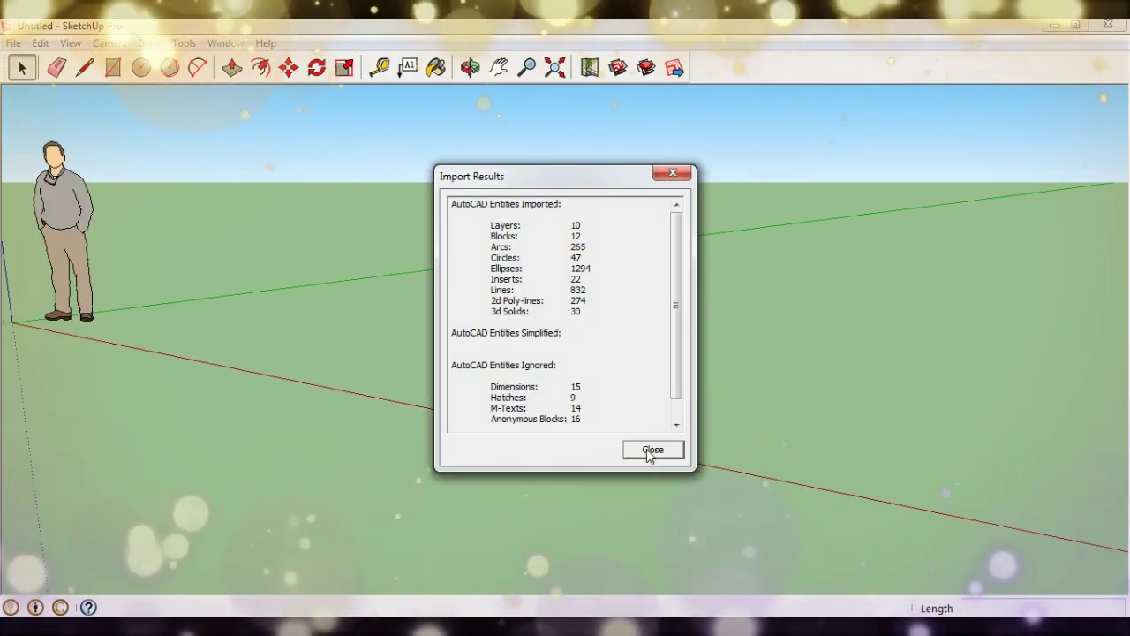
Step: Close the import summary and orbit around the imported red-roofed house and its plans
click(651, 450)
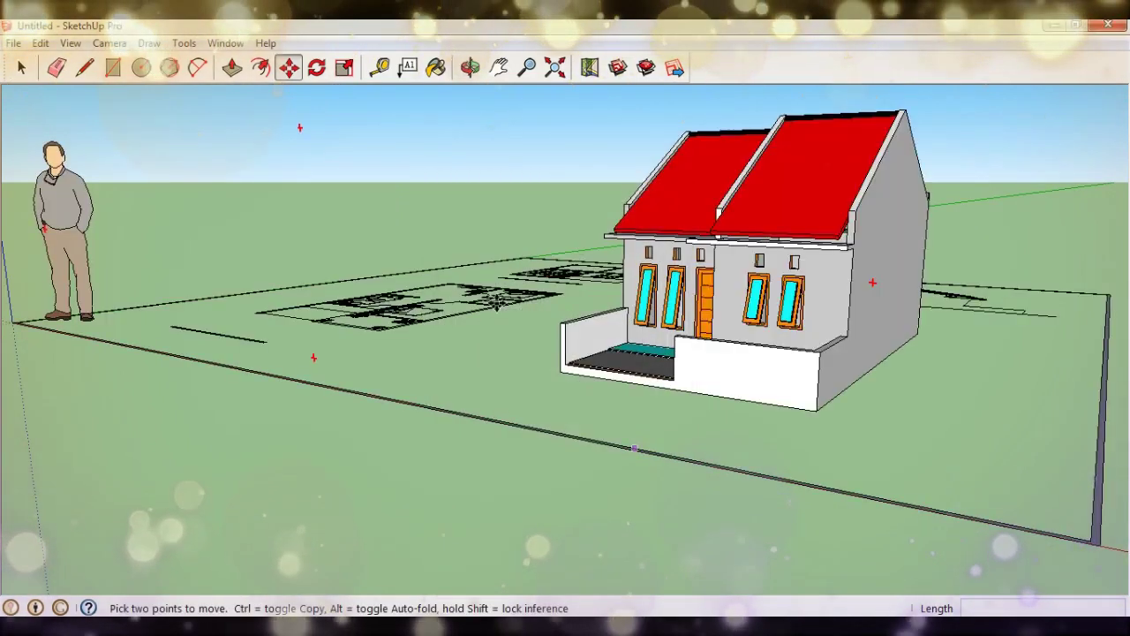
middle_drag(355, 261, 574, 331)
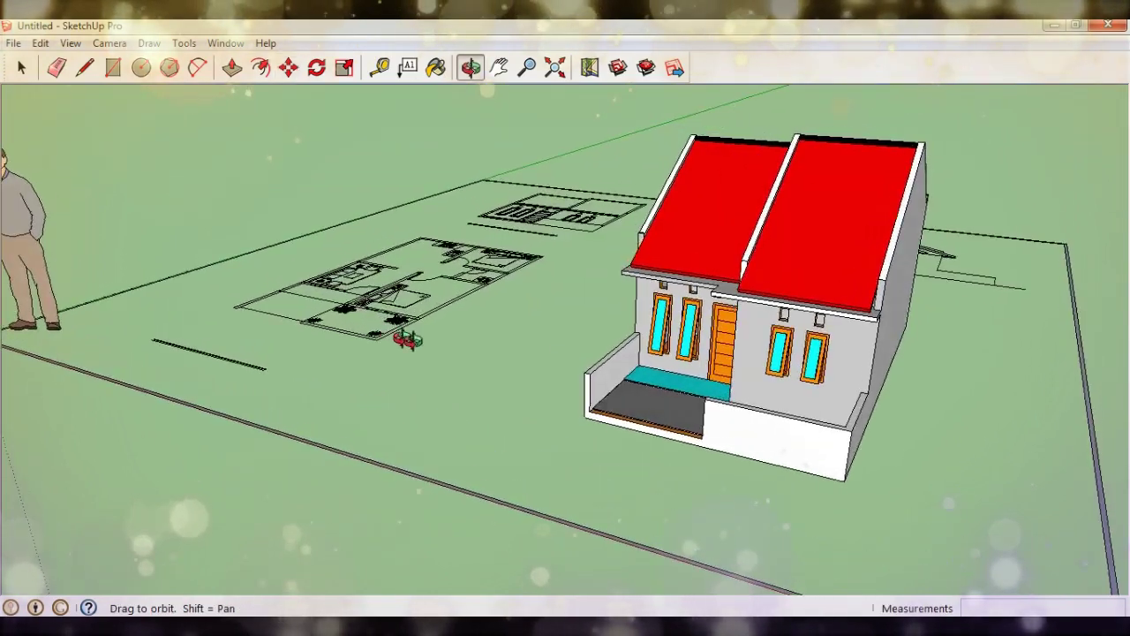
mouse_move(525, 298)
middle_down()
mouse_move(1011, 303)
mouse_move(740, 291)
mouse_move(822, 252)
middle_up()
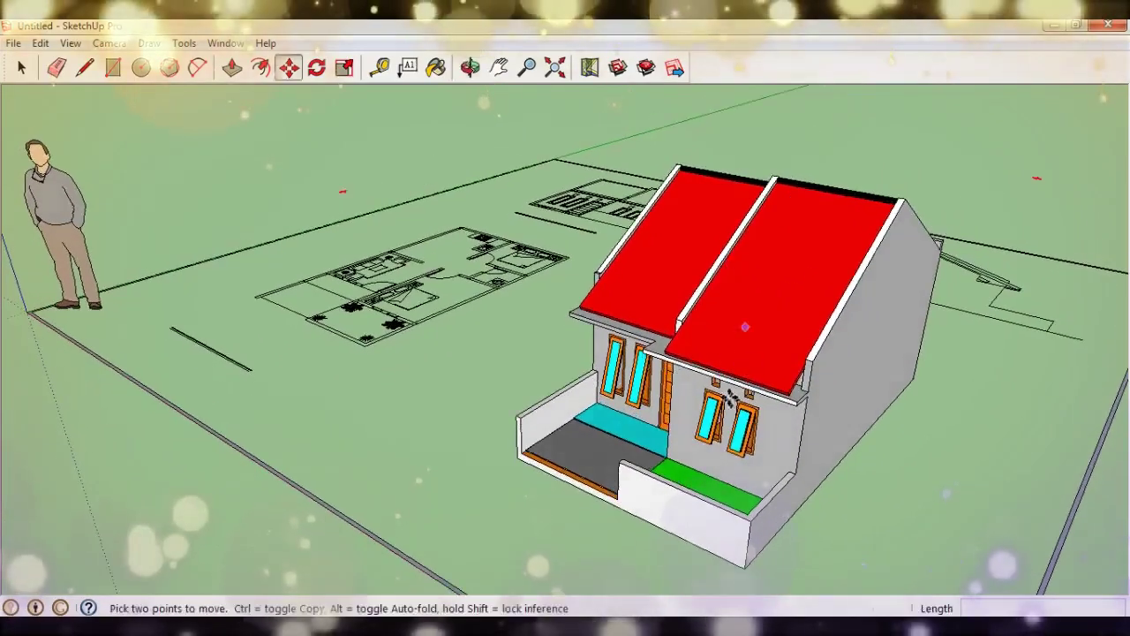
mouse_move(648, 374)
middle_down()
mouse_move(657, 263)
mouse_move(593, 208)
middle_up()
scroll(658, 263, up, 2)
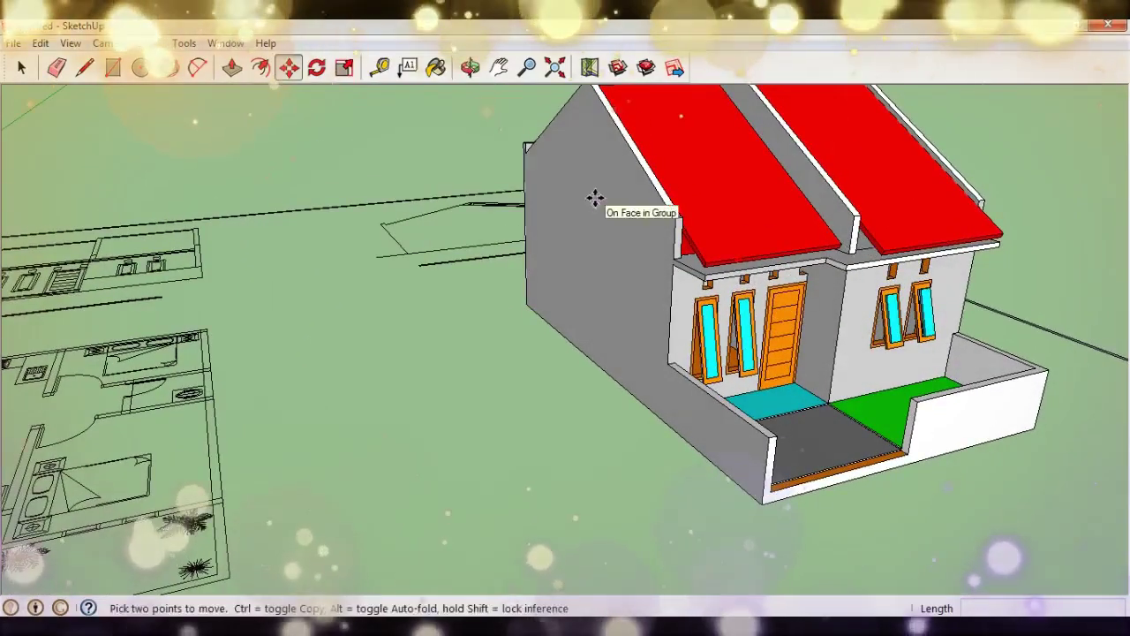
Step: Start the Paint Bucket and browse the Colors material library
click(436, 68)
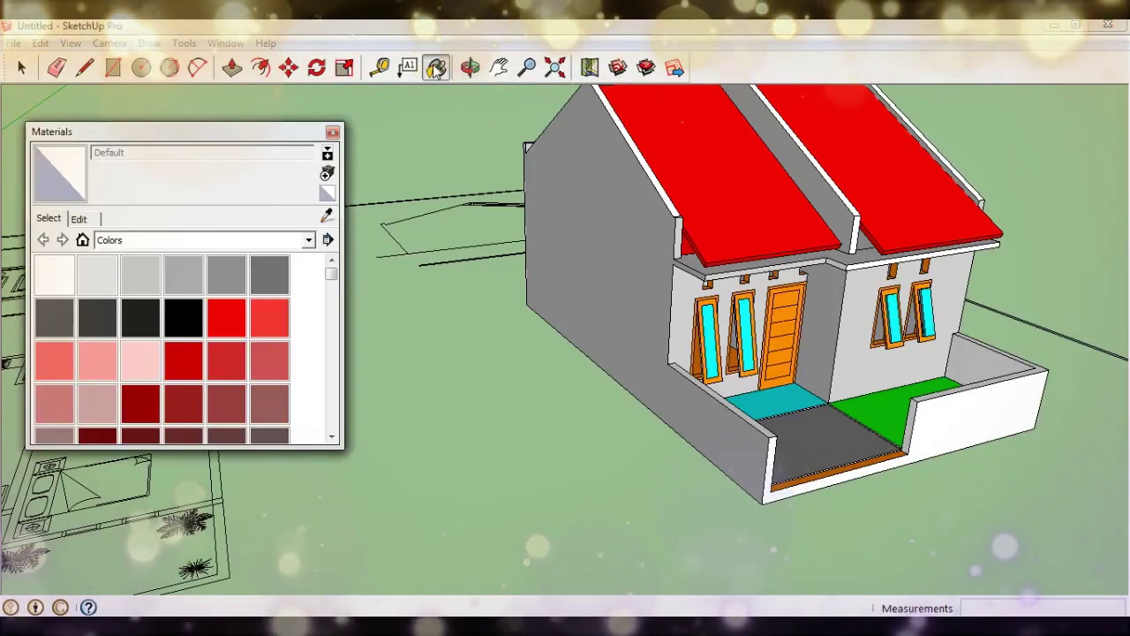
click(308, 239)
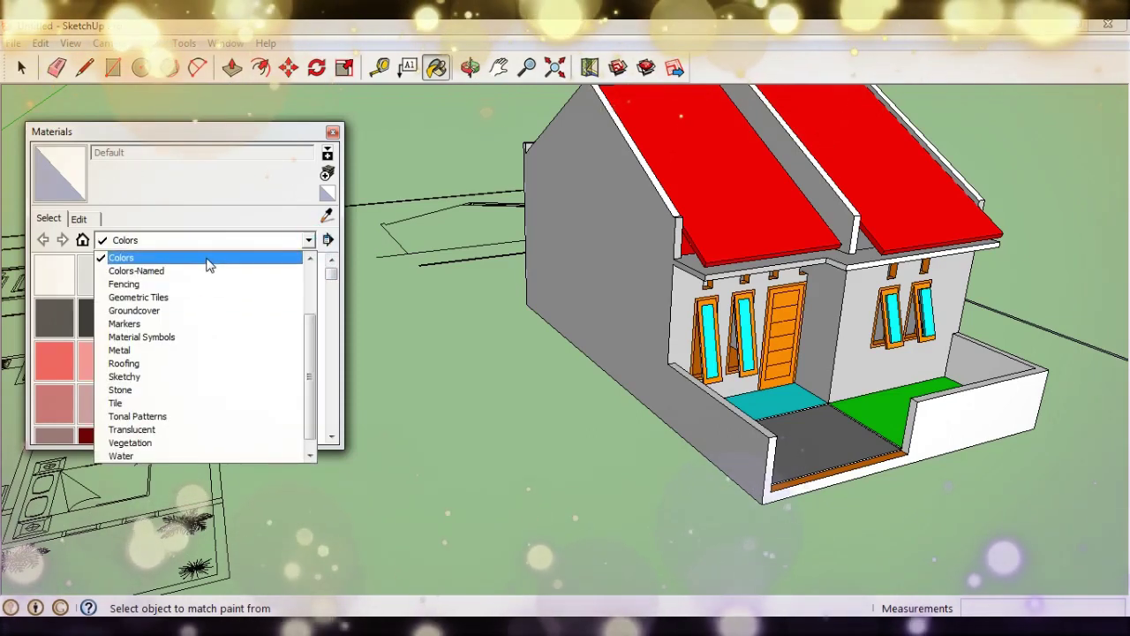
click(208, 259)
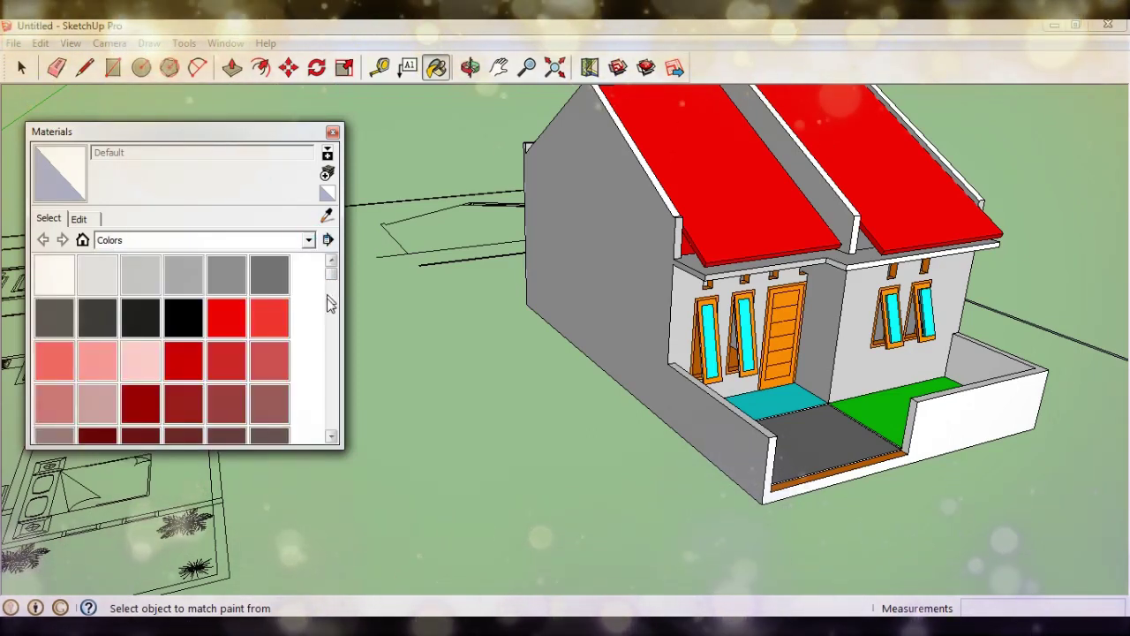
click(326, 303)
click(326, 323)
click(328, 327)
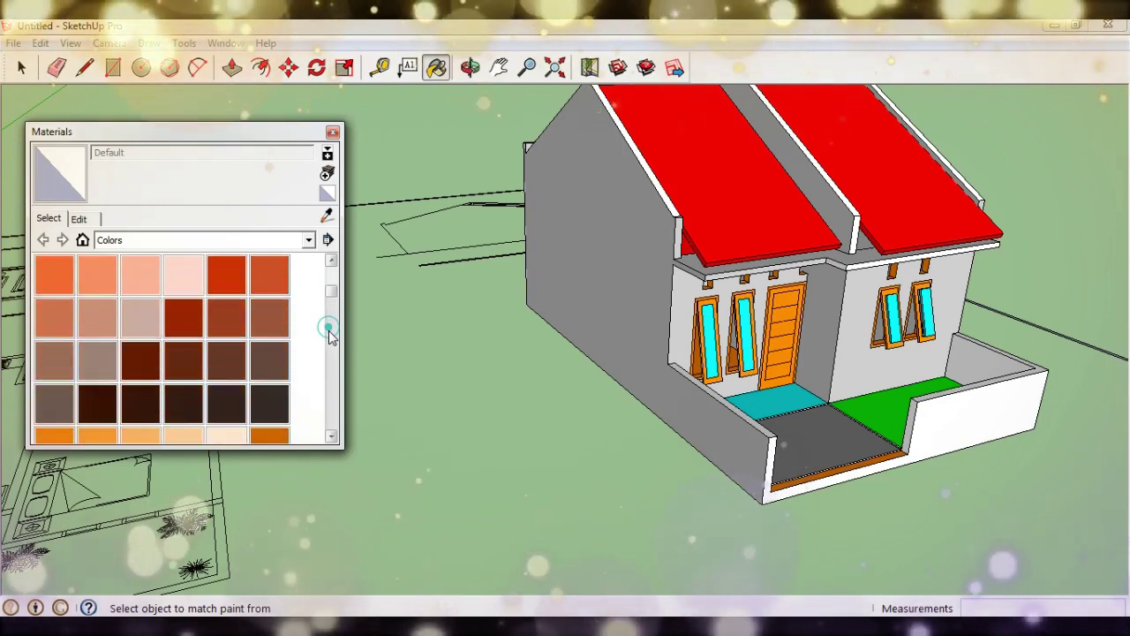
click(328, 329)
click(330, 333)
click(330, 346)
click(331, 363)
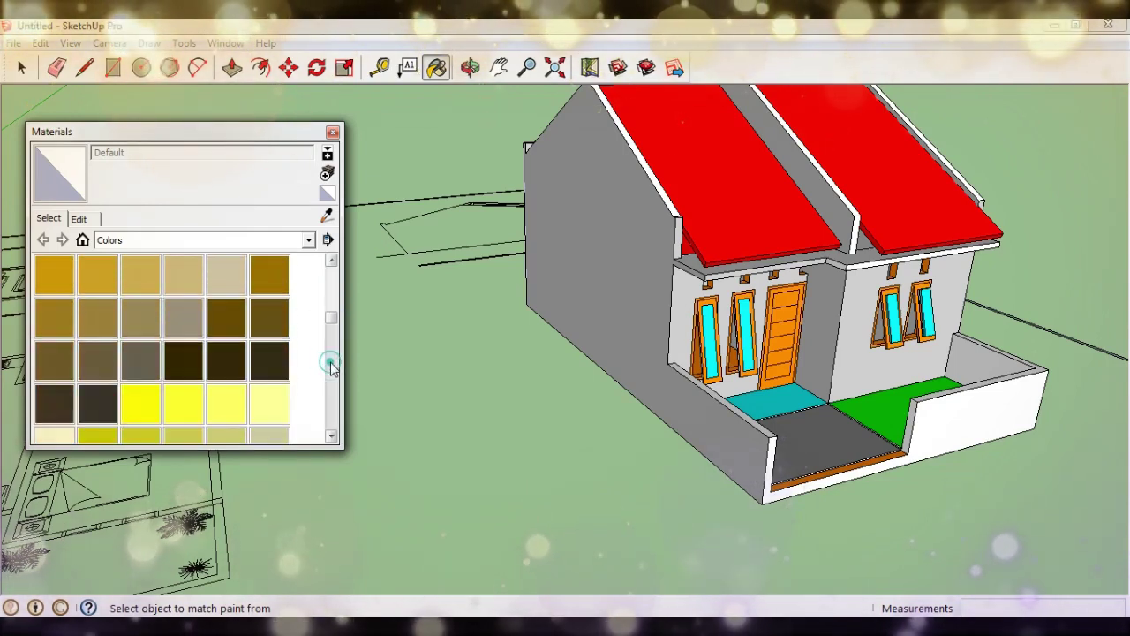
click(330, 321)
click(331, 331)
click(332, 345)
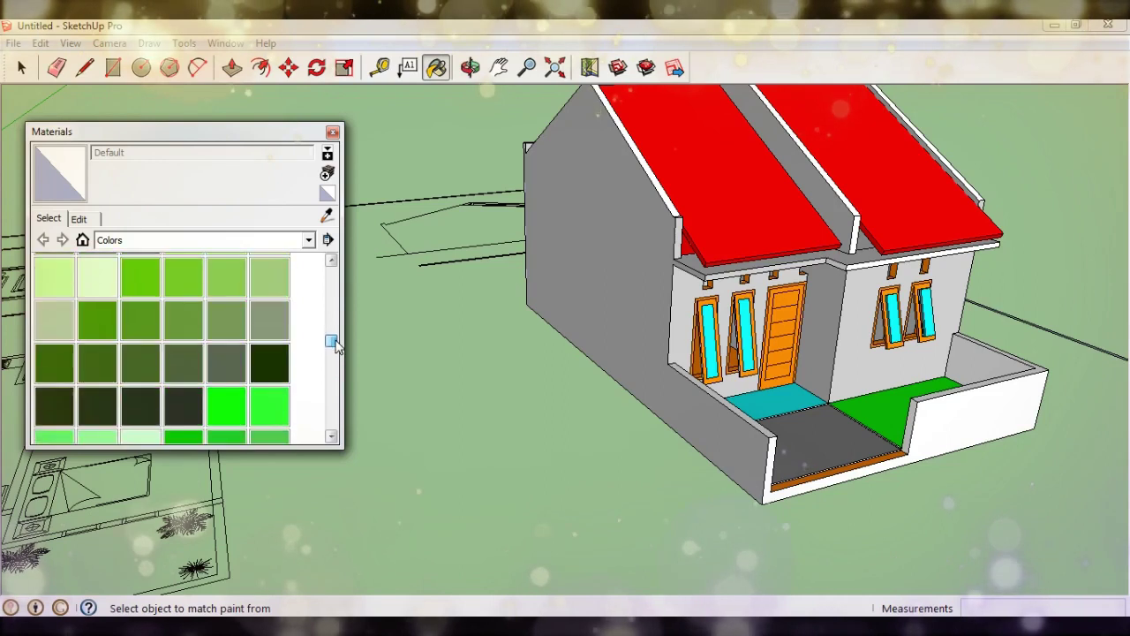
drag(336, 343, 336, 347)
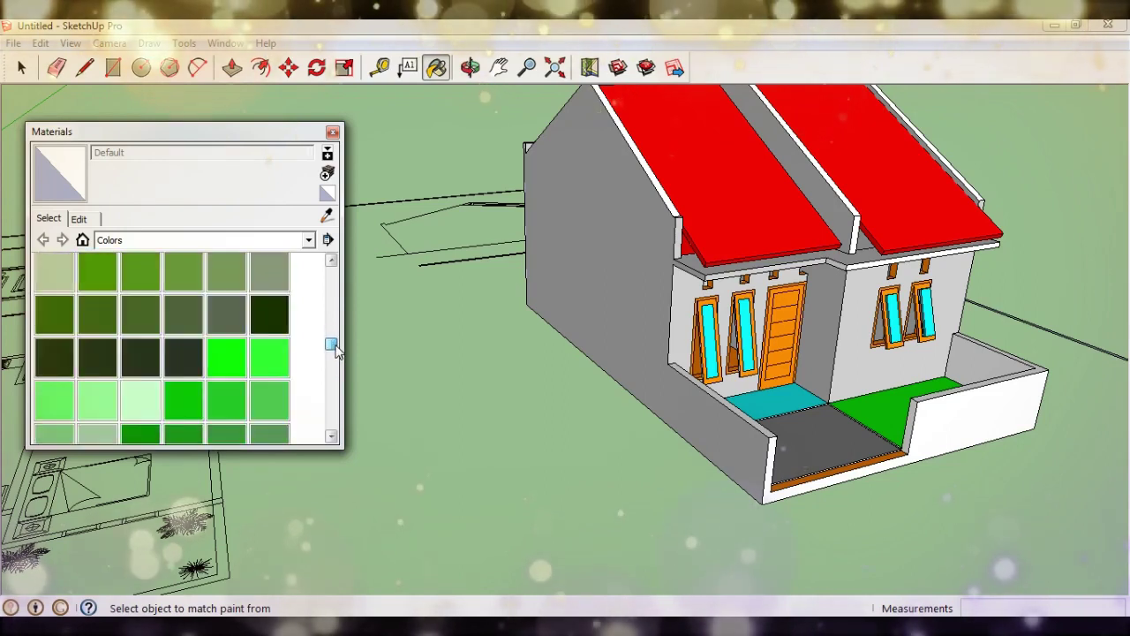
Step: Paint the terrace walls and roof trim bright green Color_G01
click(249, 360)
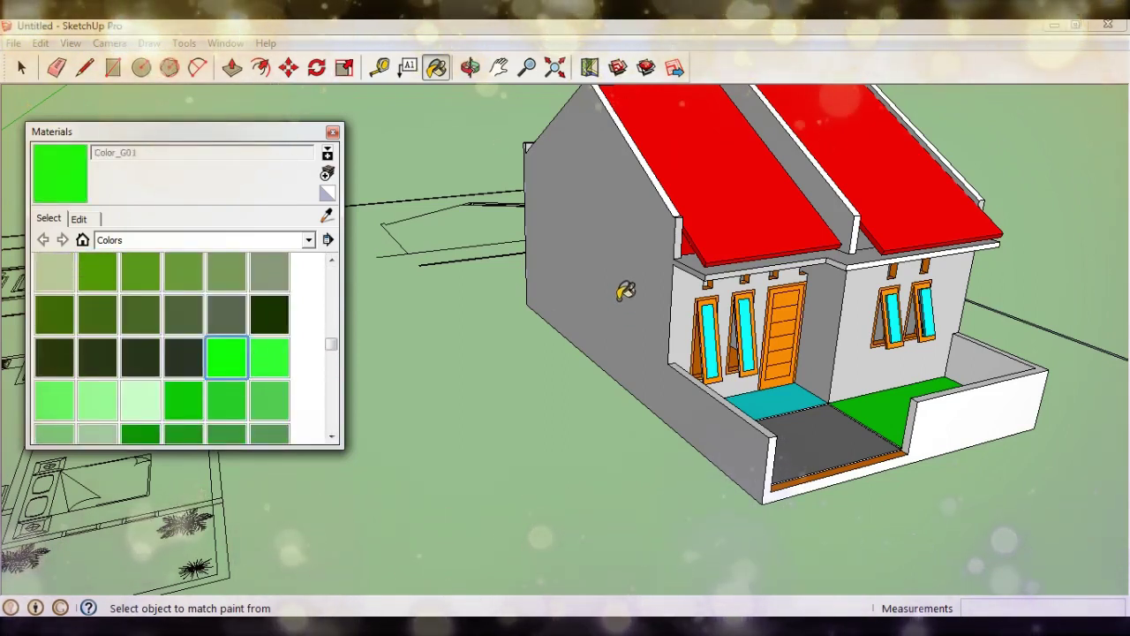
click(629, 252)
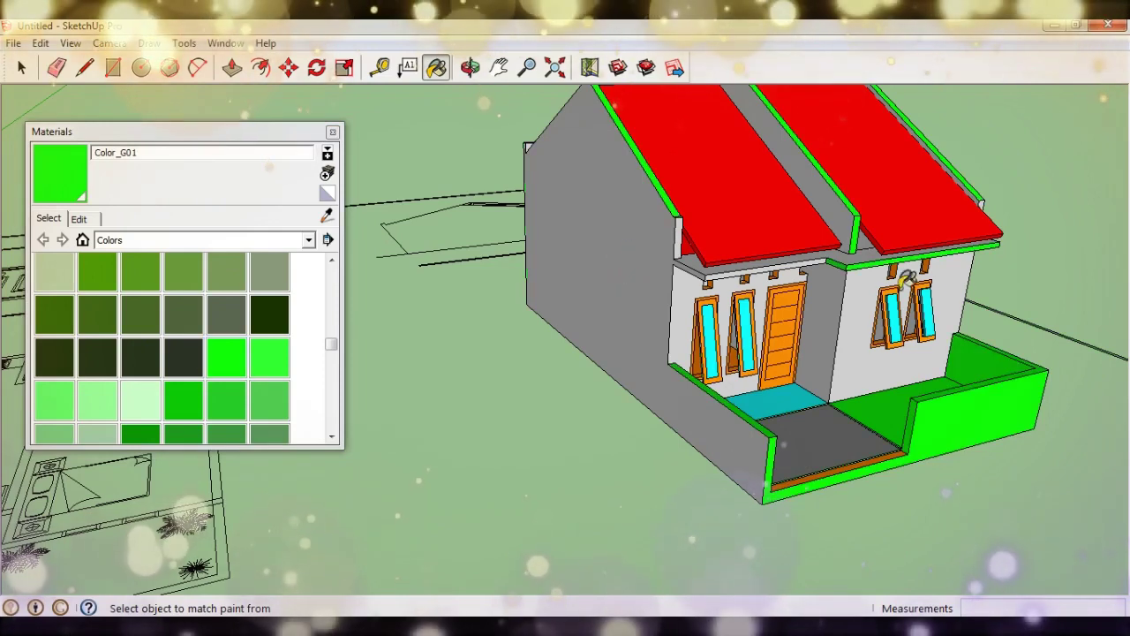
middle_drag(908, 278, 735, 302)
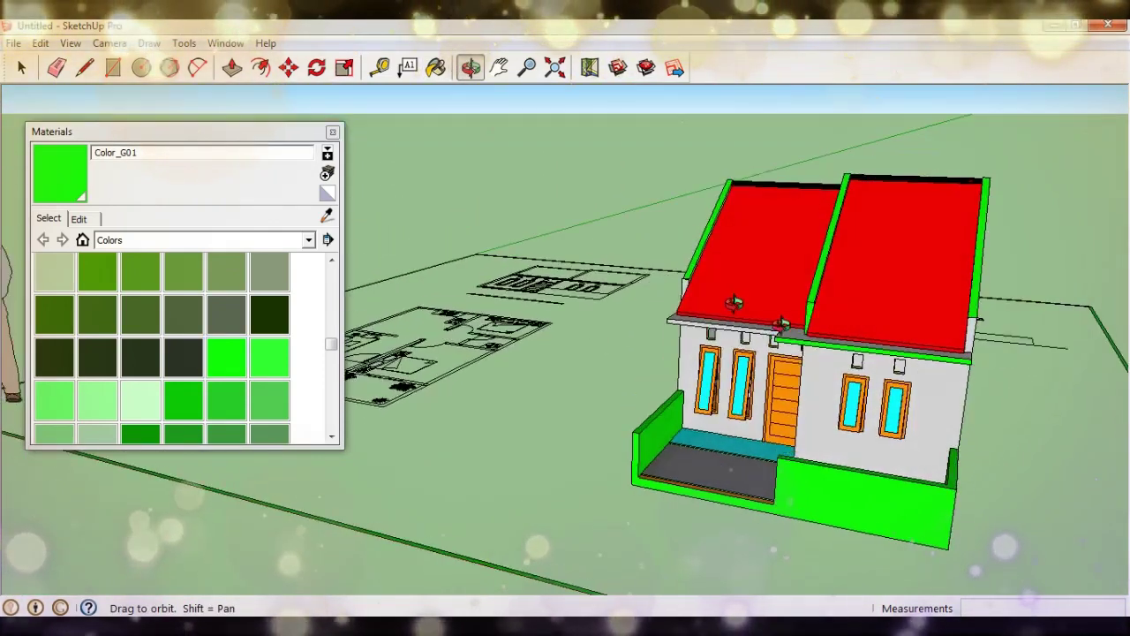
middle_drag(734, 302, 902, 283)
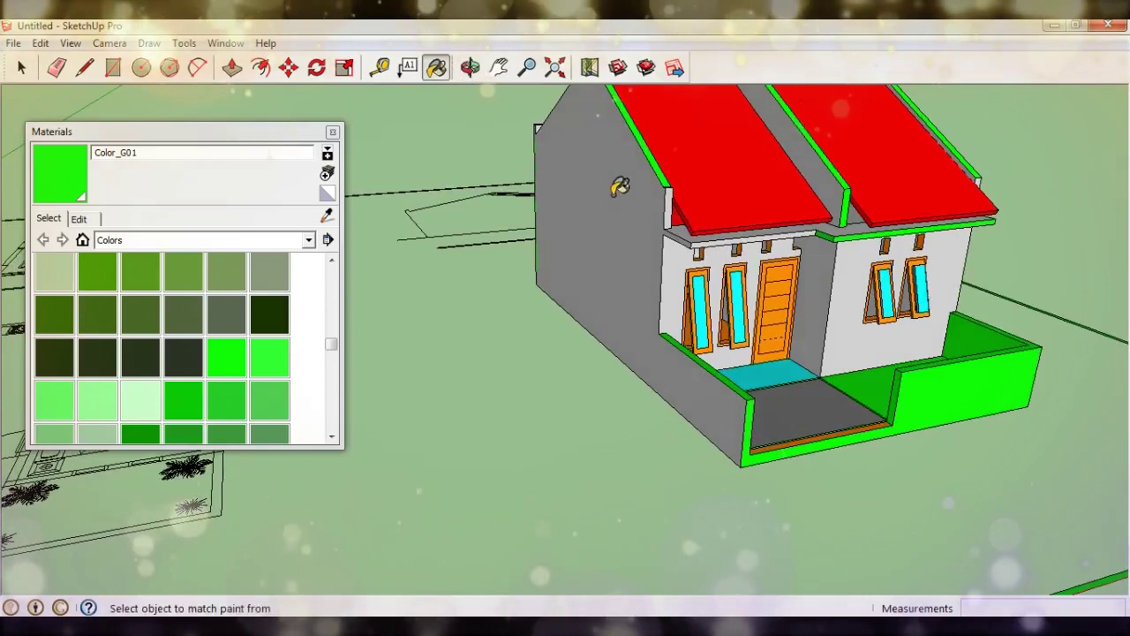
click(21, 68)
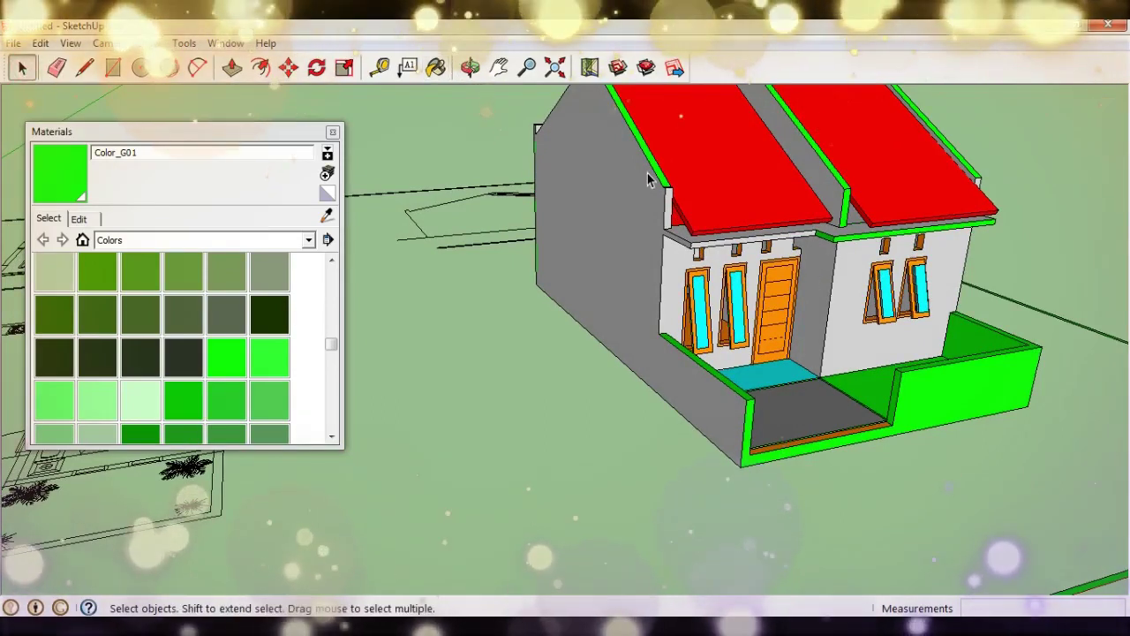
Step: Select everything and explode the imported house component
mouse_move(724, 183)
middle_down()
mouse_move(805, 245)
mouse_move(901, 243)
middle_up()
scroll(807, 214, up, 2)
middle_drag(807, 215, 742, 217)
key(ctrl+a)
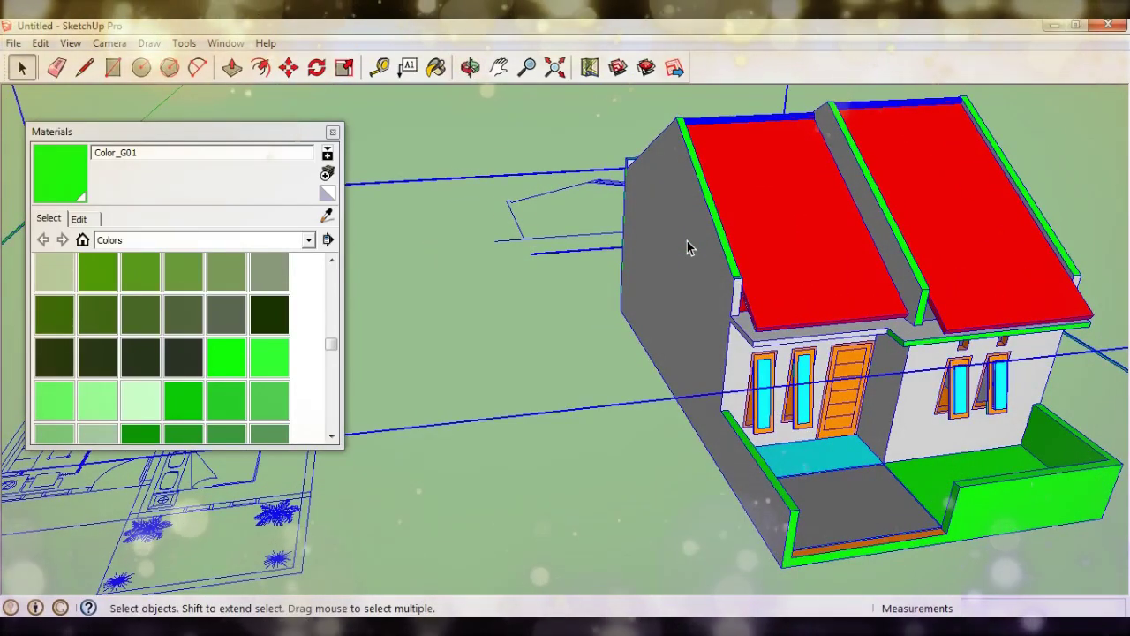
right_click(695, 233)
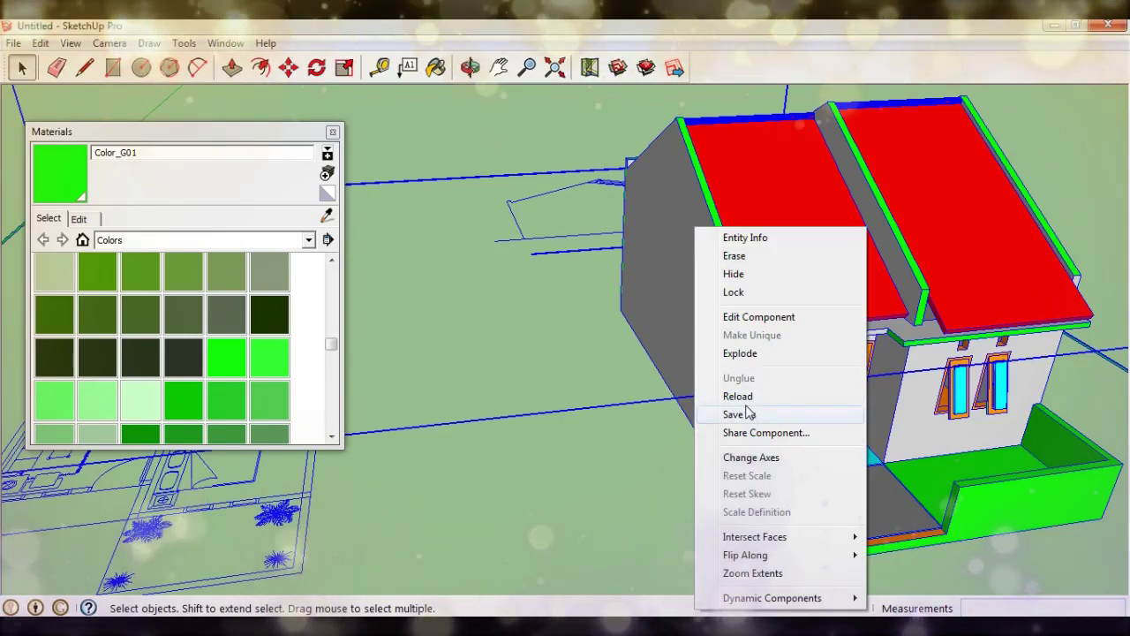
click(740, 354)
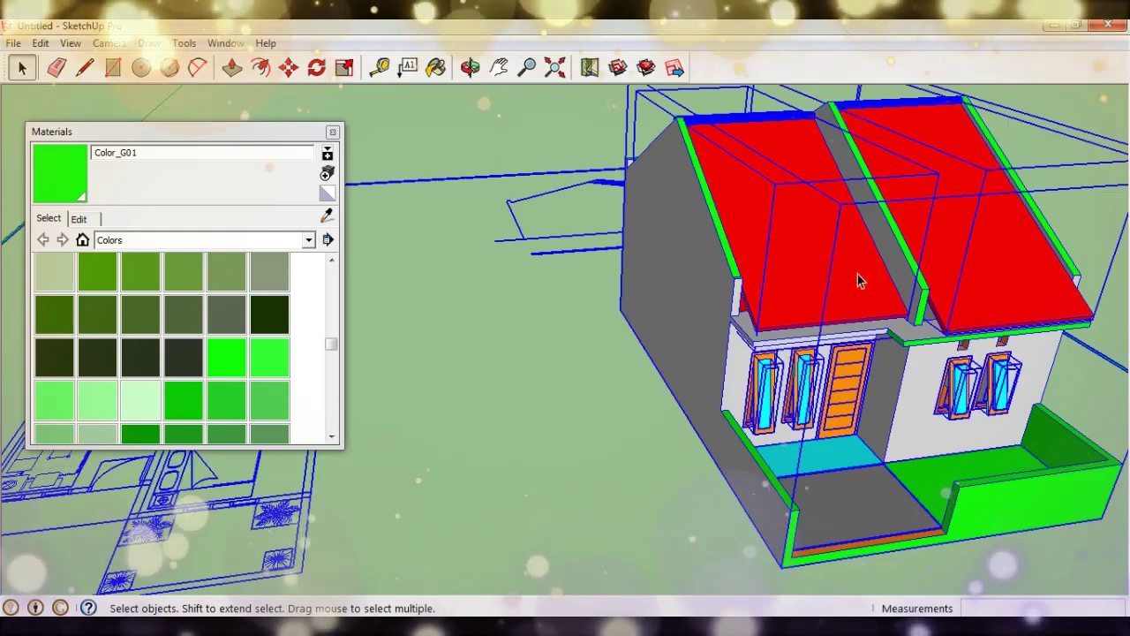
Step: Explode the roof group and the right roof part
middle_drag(974, 261, 748, 260)
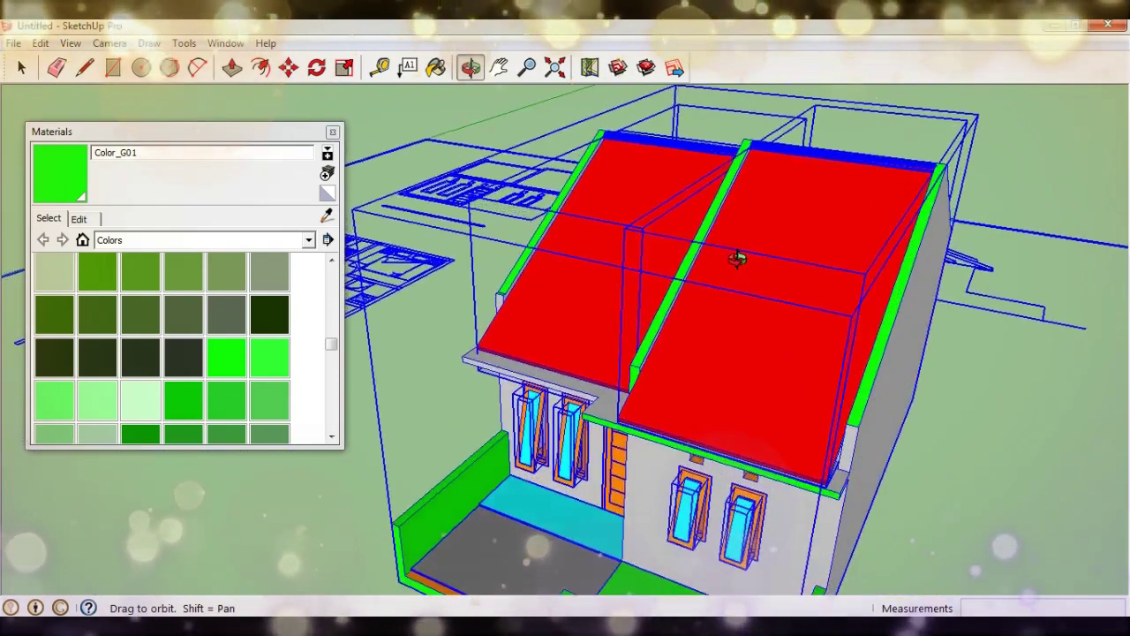
mouse_move(877, 236)
middle_down()
mouse_move(782, 333)
mouse_move(866, 343)
middle_up()
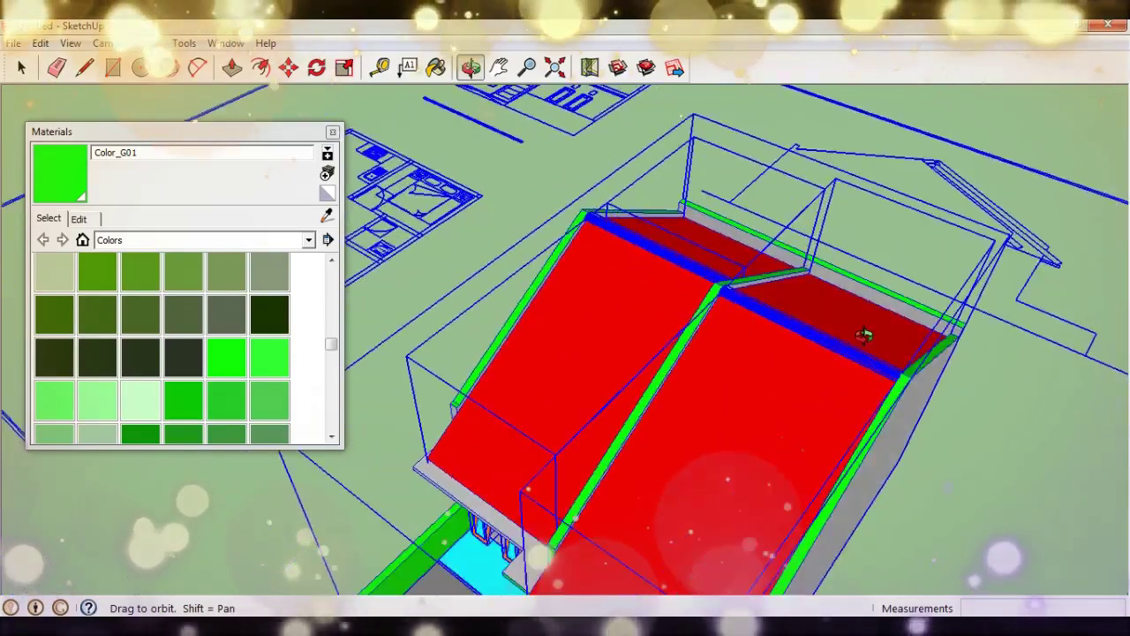
right_click(681, 306)
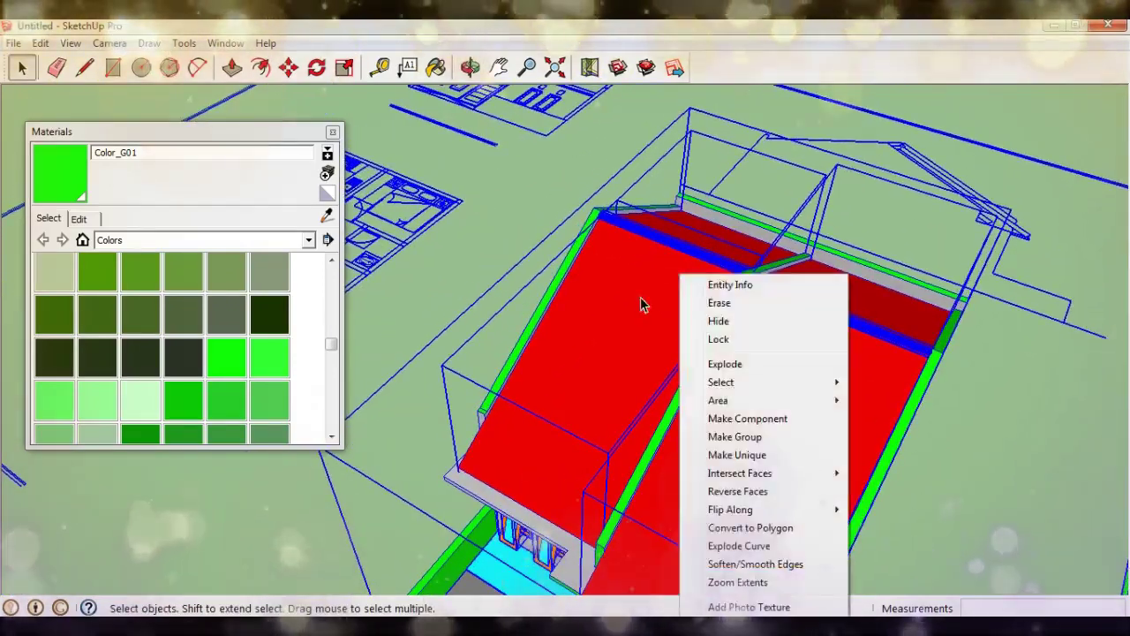
click(638, 302)
right_click(637, 305)
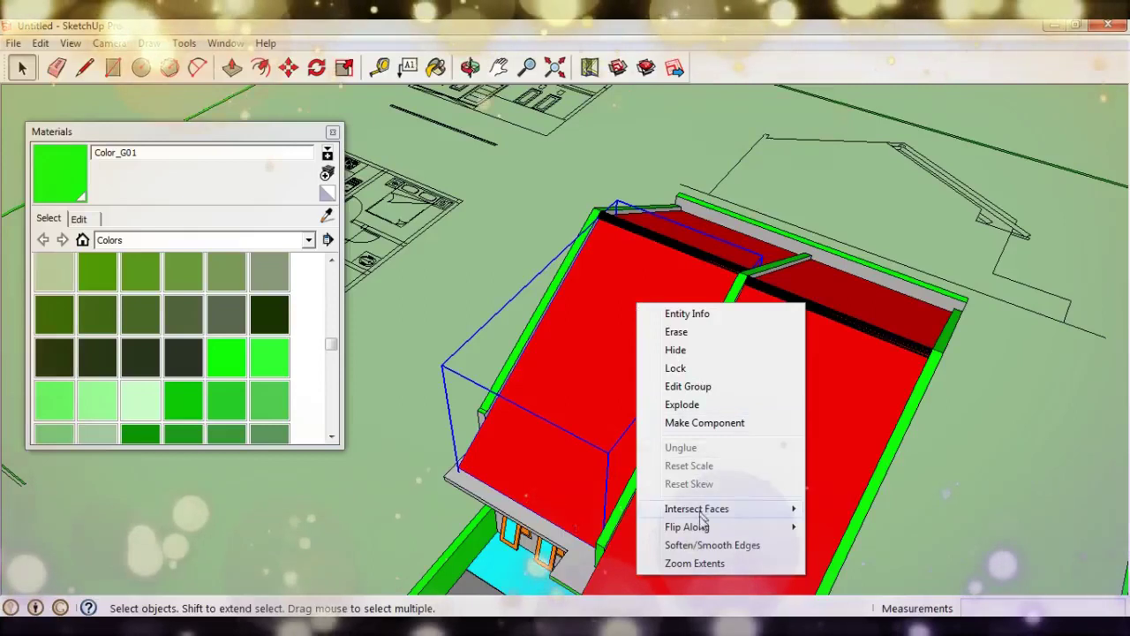
click(682, 404)
click(785, 376)
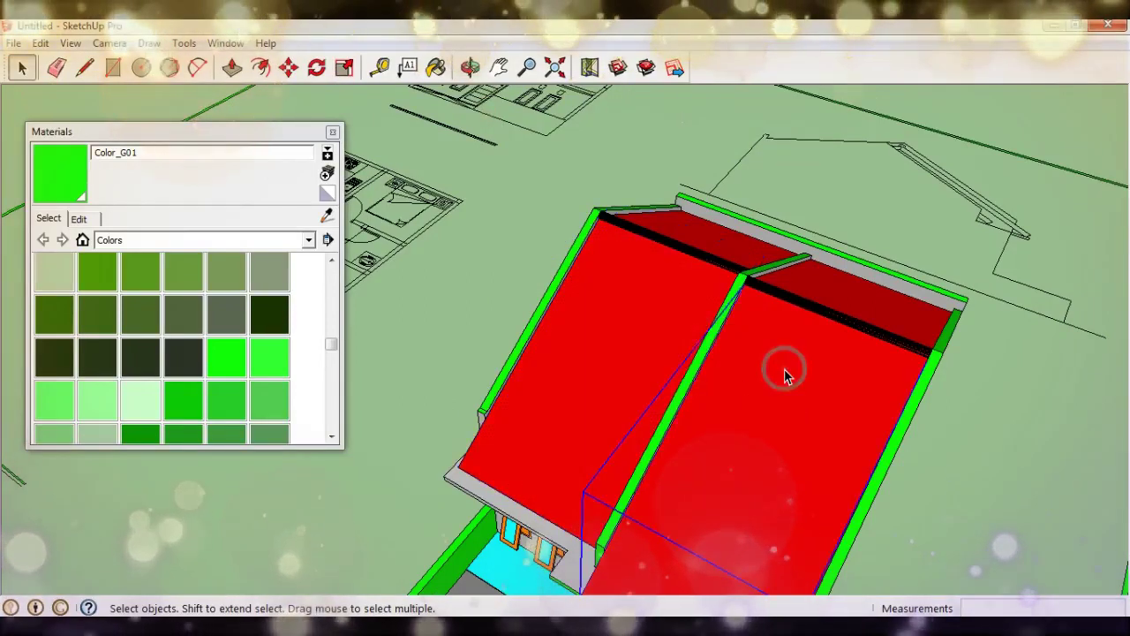
right_click(785, 376)
click(830, 197)
Step: Explode the upper and lower roof groups
mouse_move(883, 283)
middle_down()
mouse_move(744, 323)
mouse_move(586, 305)
middle_up()
click(530, 278)
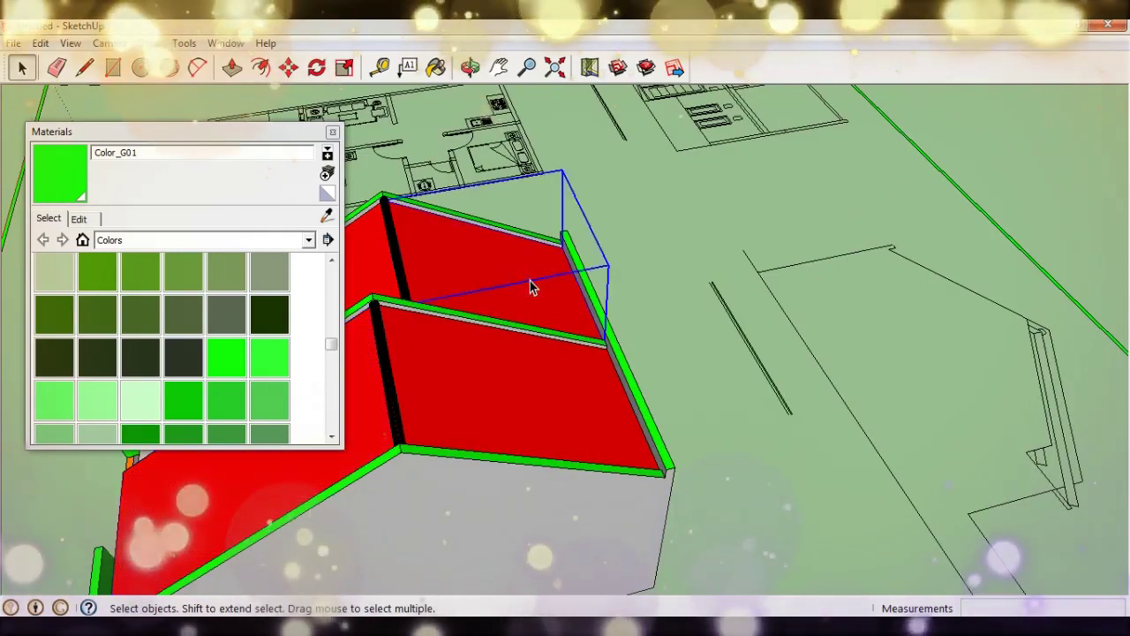
right_click(531, 276)
click(597, 380)
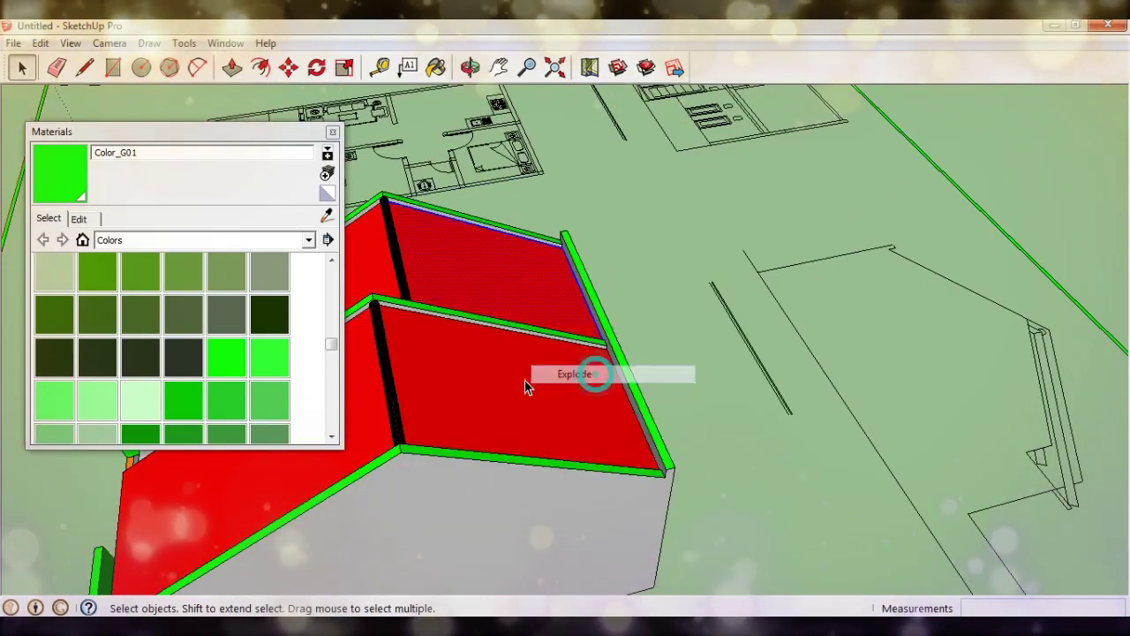
click(521, 381)
right_click(521, 381)
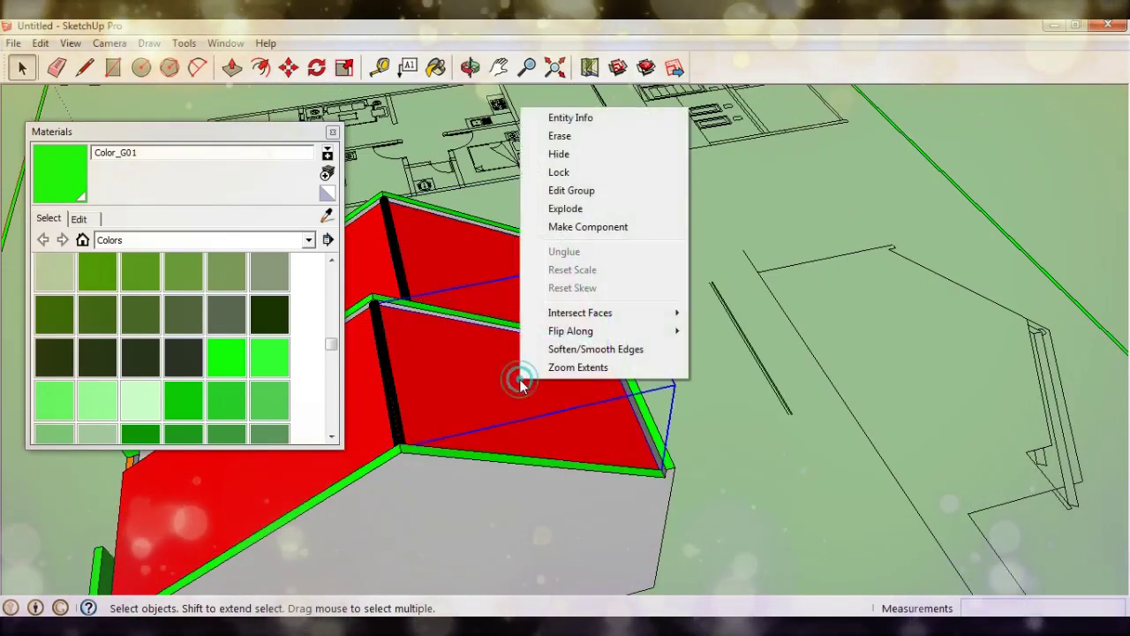
click(569, 209)
Step: Explode the front wall, porch floor and porch step groups
mouse_move(466, 396)
middle_down()
mouse_move(749, 333)
mouse_move(775, 473)
middle_up()
scroll(749, 334, down, 4)
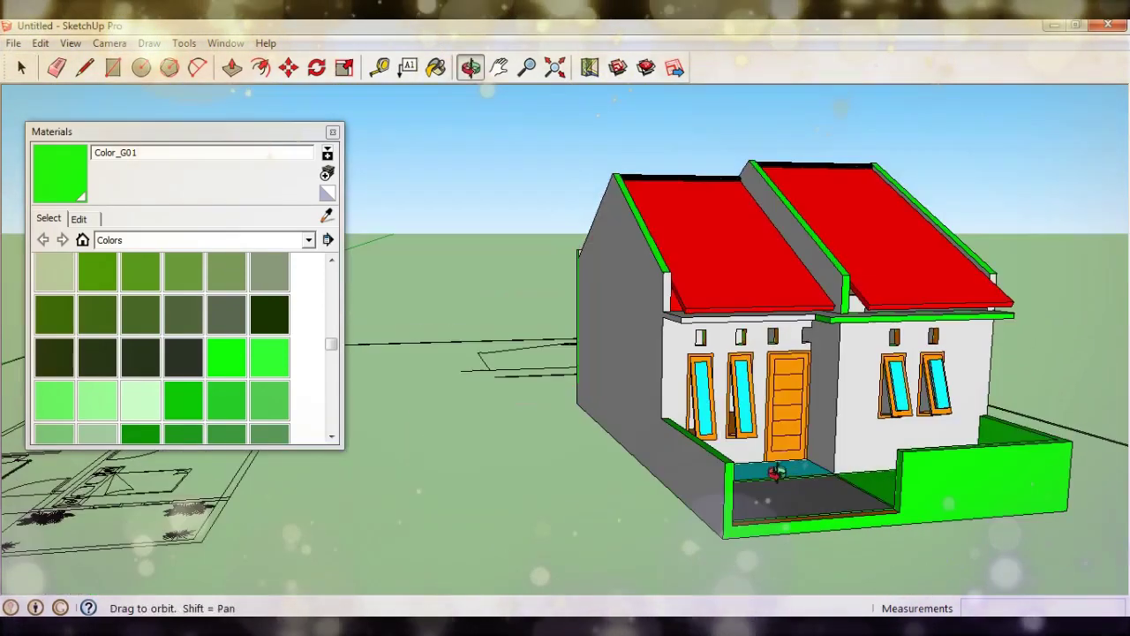
scroll(830, 511, up, 2)
scroll(830, 510, up, 2)
right_click(844, 528)
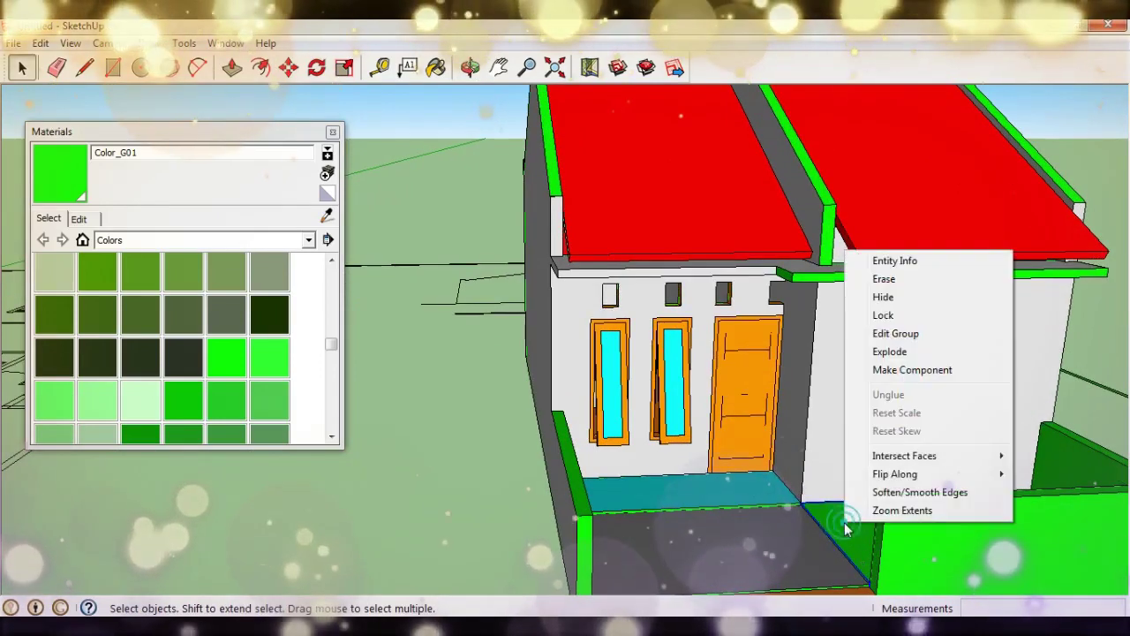
click(890, 352)
right_click(742, 558)
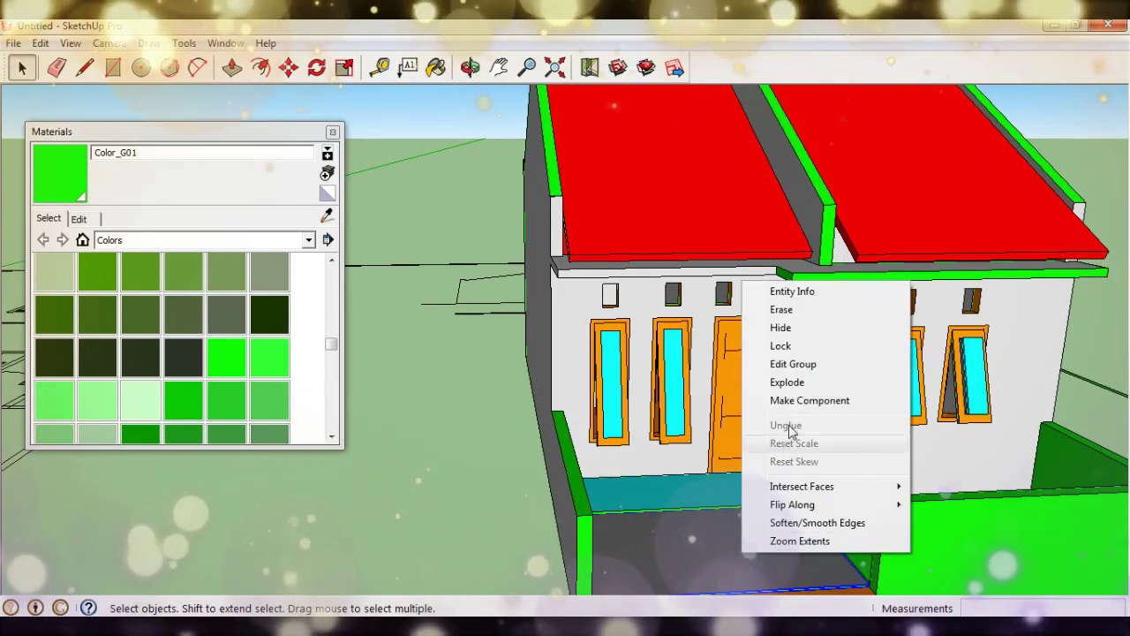
click(788, 382)
right_click(706, 491)
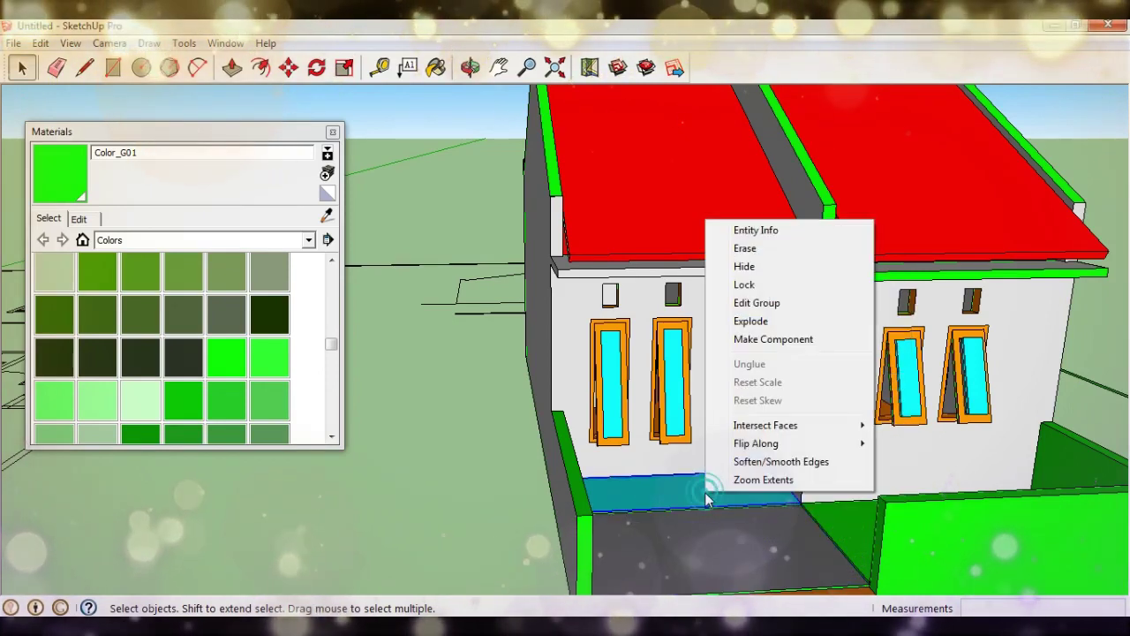
click(750, 321)
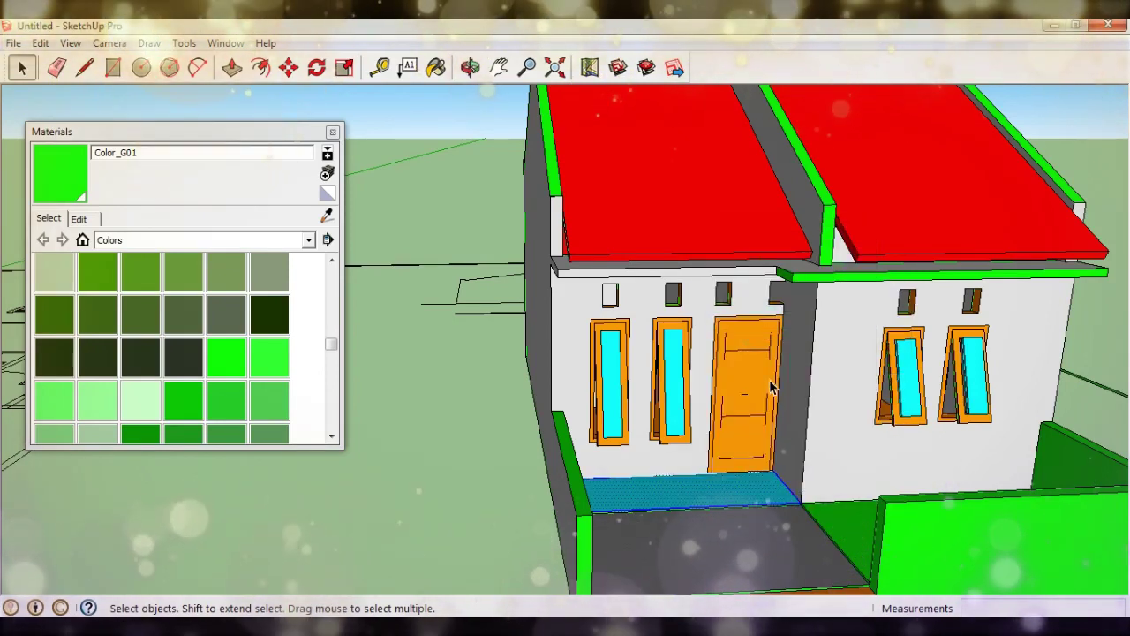
Step: Explode the side wall group into separate faces
middle_drag(622, 353, 563, 302)
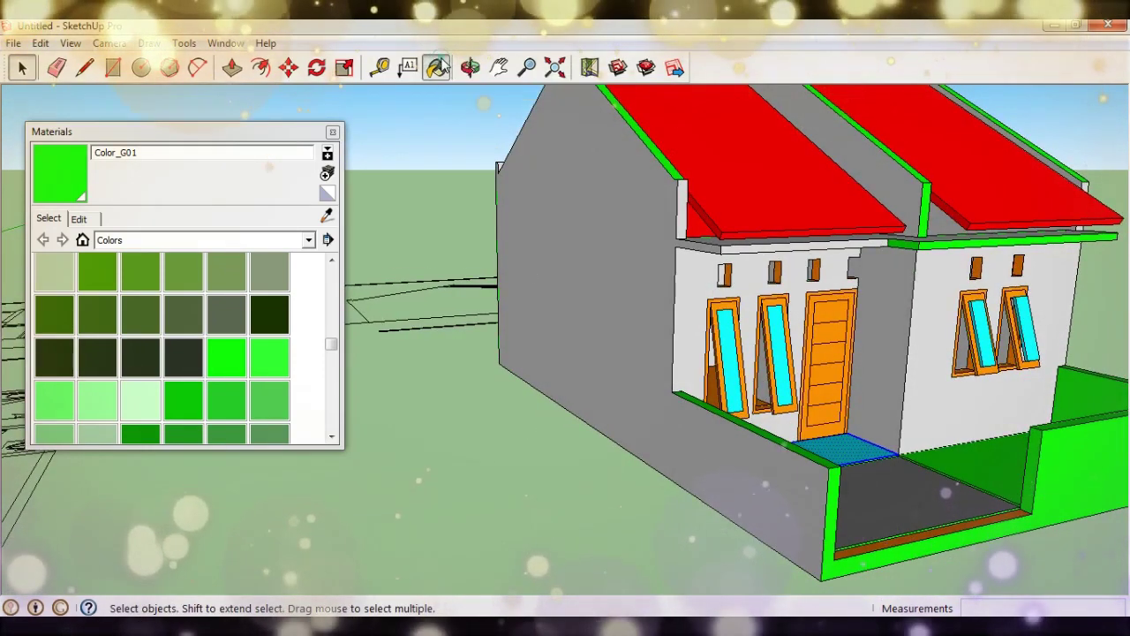
click(437, 68)
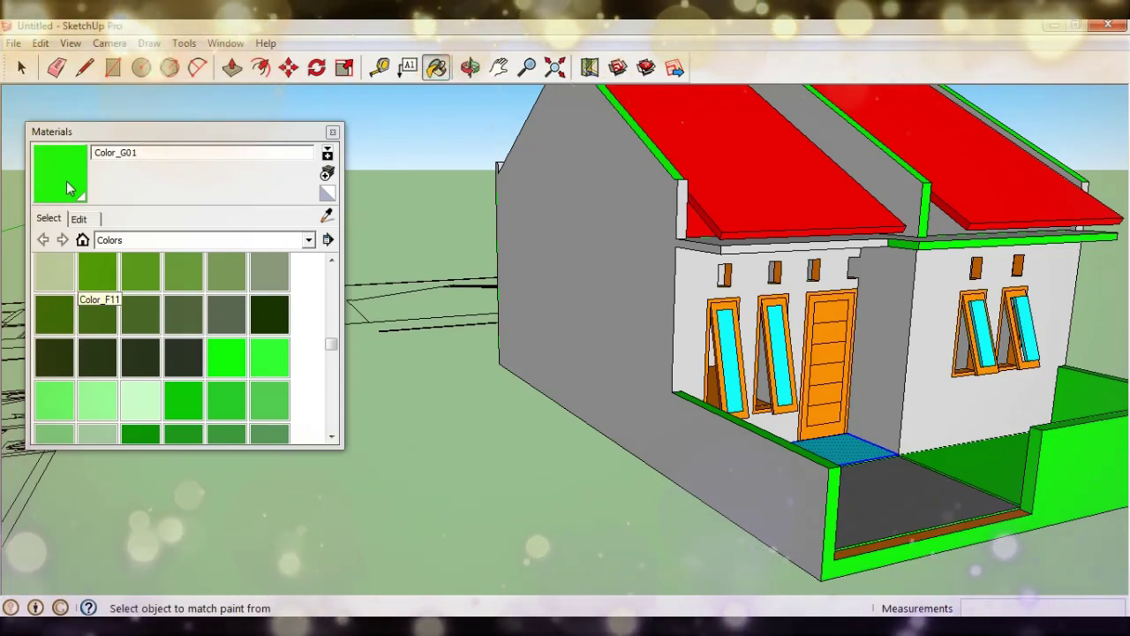
right_click(627, 253)
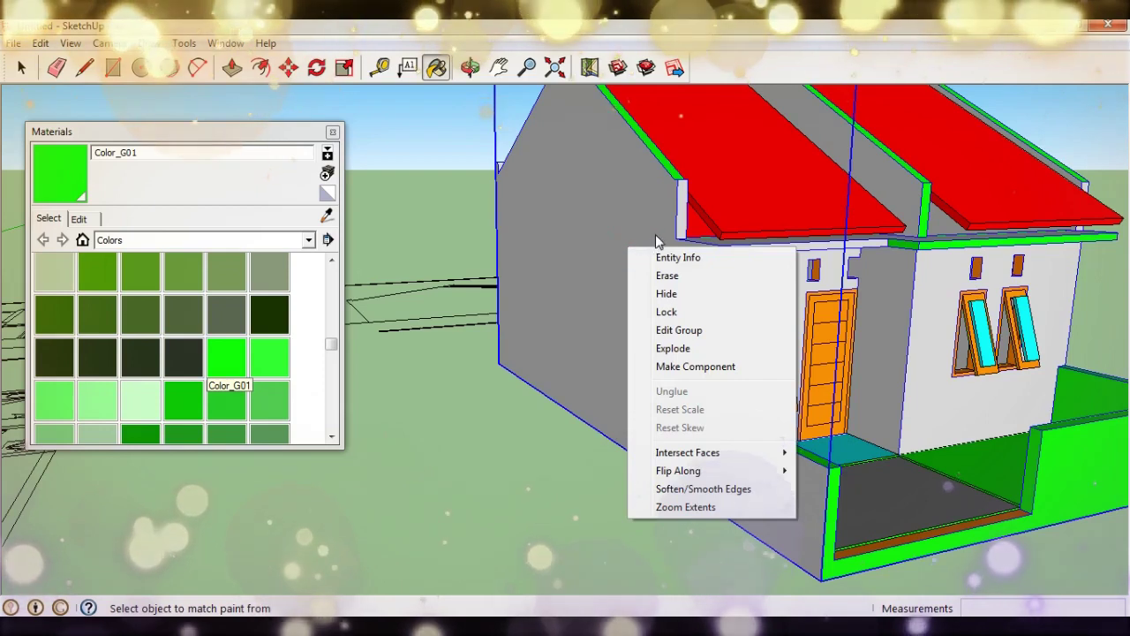
click(605, 240)
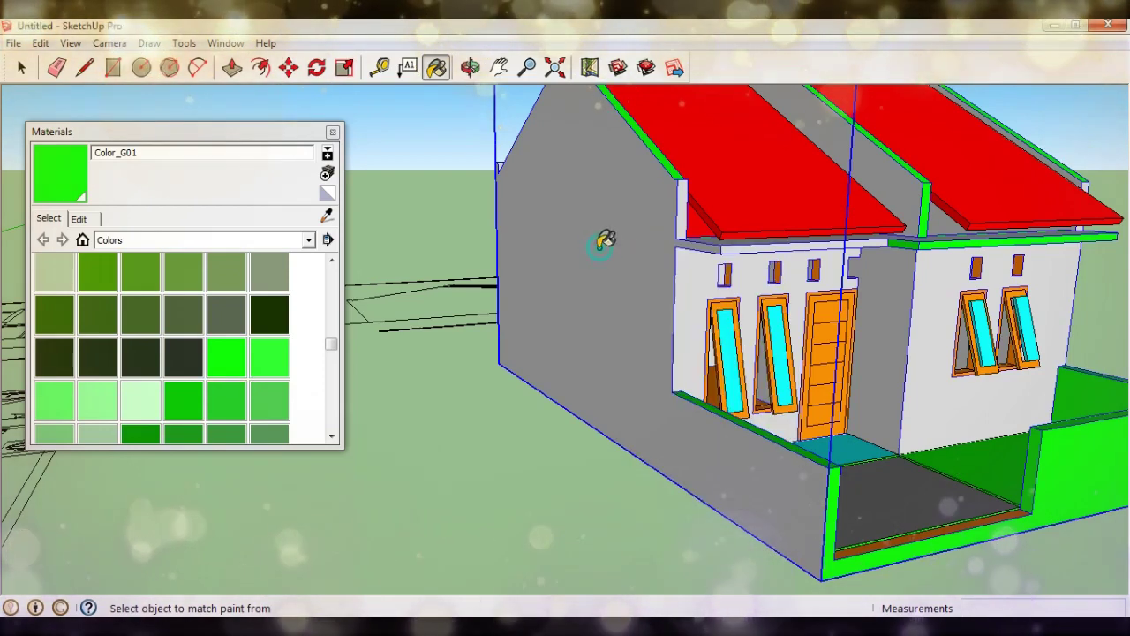
right_click(597, 250)
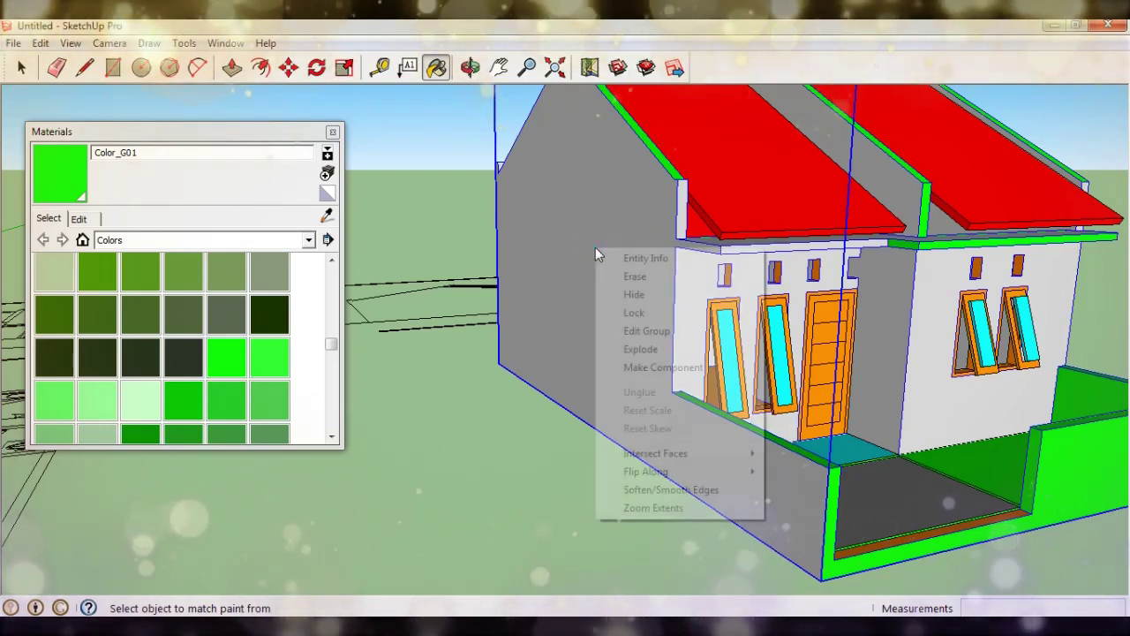
click(642, 350)
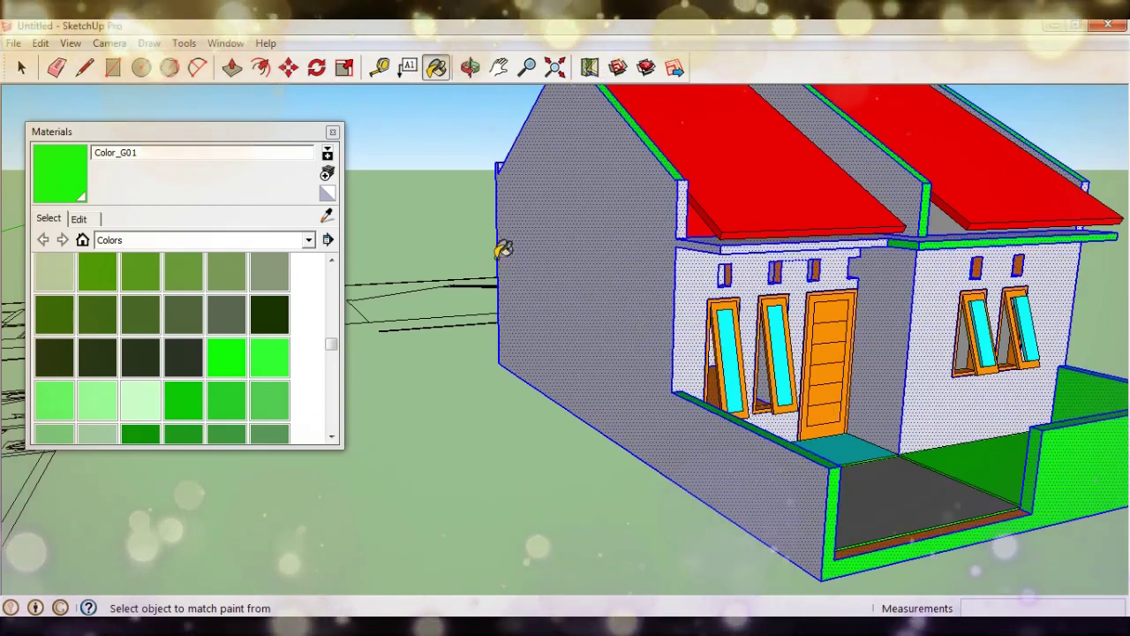
Step: Paint the walls bright green Color_G01 and clear the selection
click(568, 182)
mouse_move(927, 241)
middle_down()
mouse_move(817, 250)
mouse_move(641, 222)
mouse_move(663, 222)
mouse_move(686, 296)
mouse_move(711, 305)
mouse_move(704, 262)
middle_up()
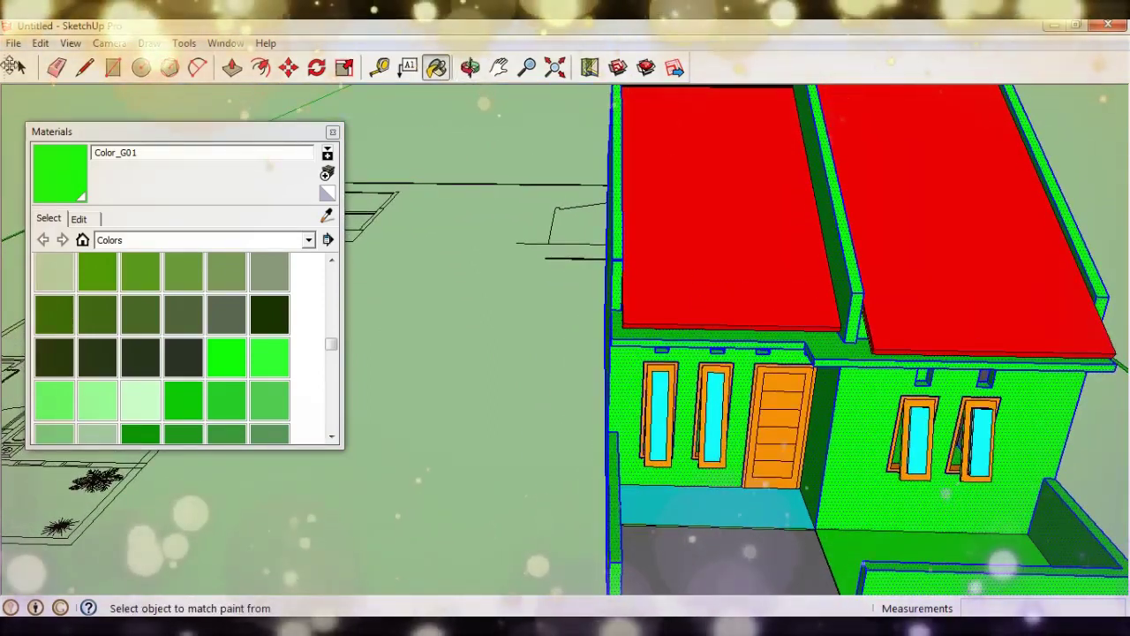
click(17, 67)
click(454, 335)
Step: Pick grey Color_E20 and paint the right wall and inner front wall
mouse_move(454, 336)
middle_down()
mouse_move(767, 405)
mouse_move(780, 353)
middle_up()
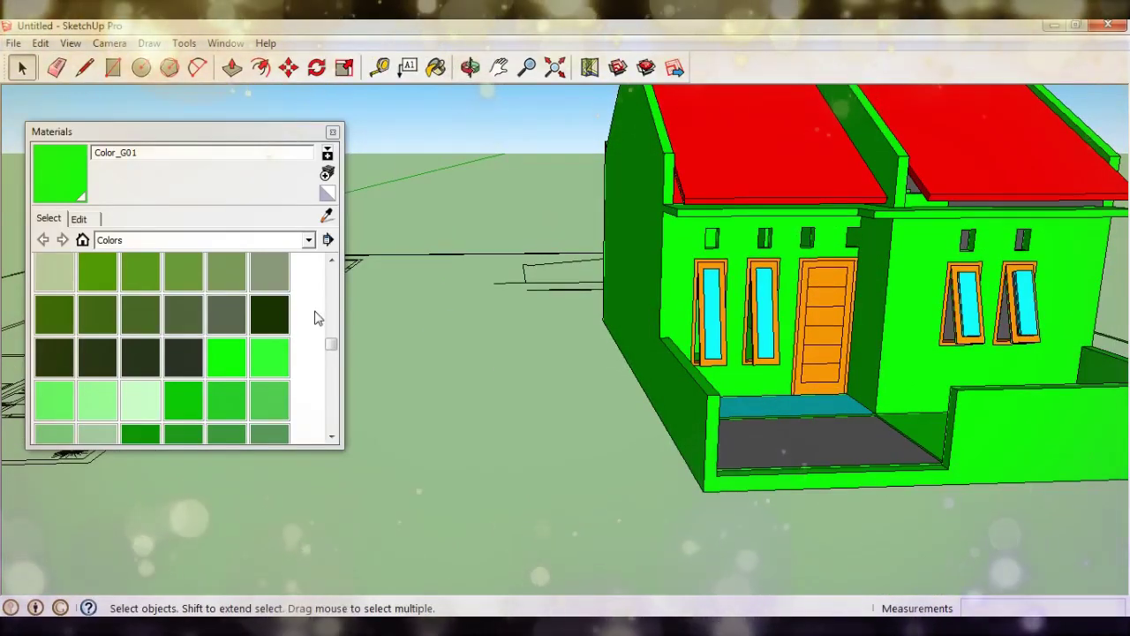
drag(330, 346, 340, 323)
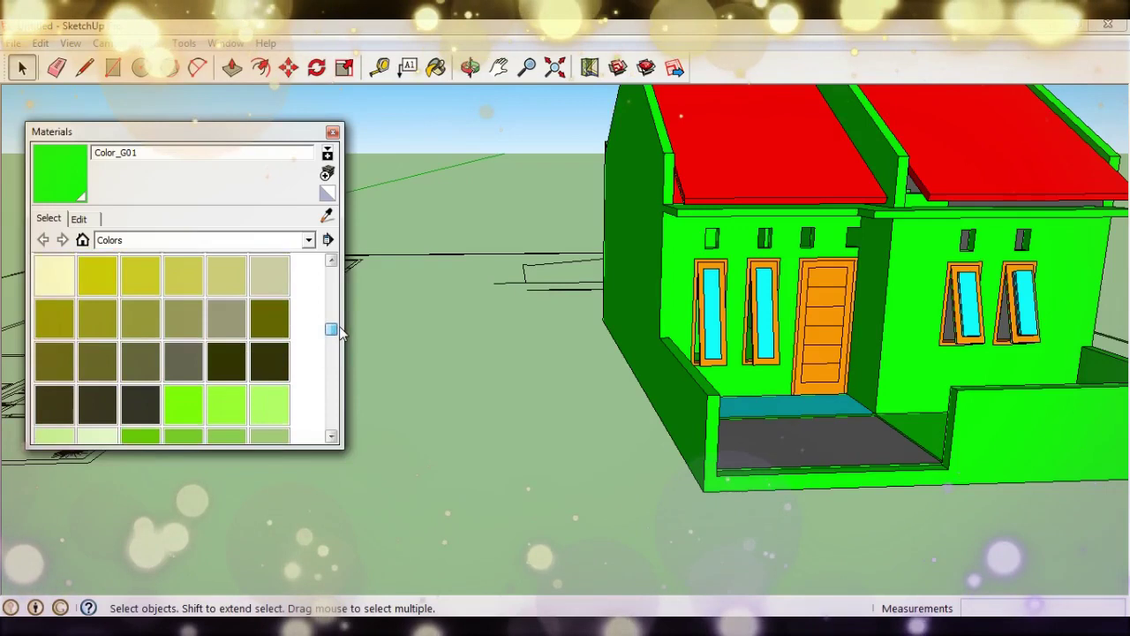
middle_drag(391, 309, 418, 272)
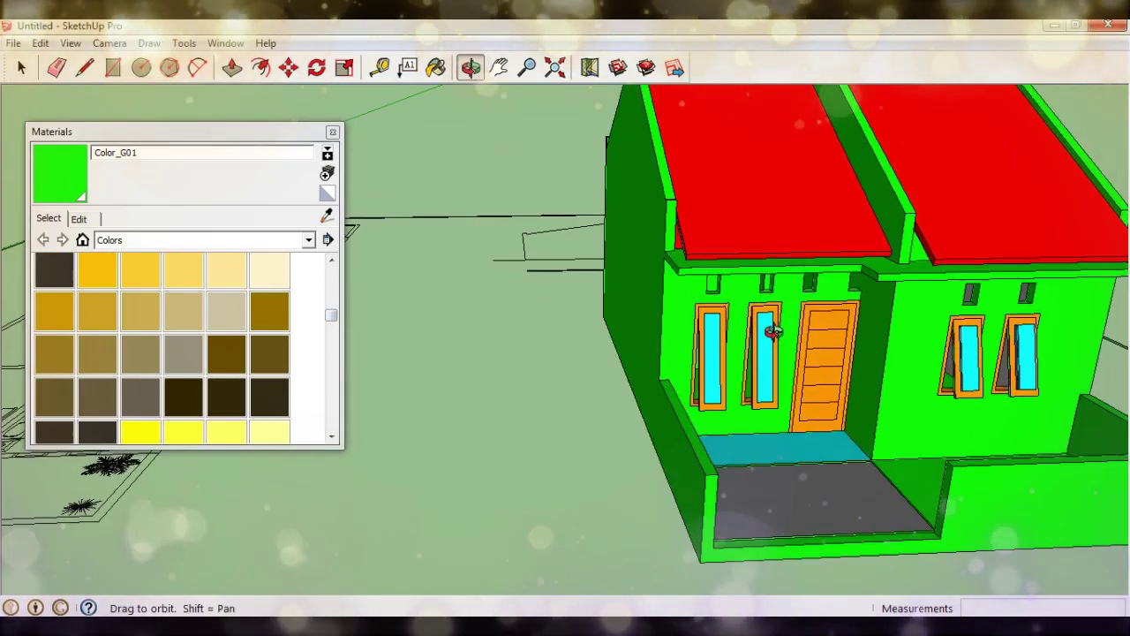
drag(330, 320, 330, 327)
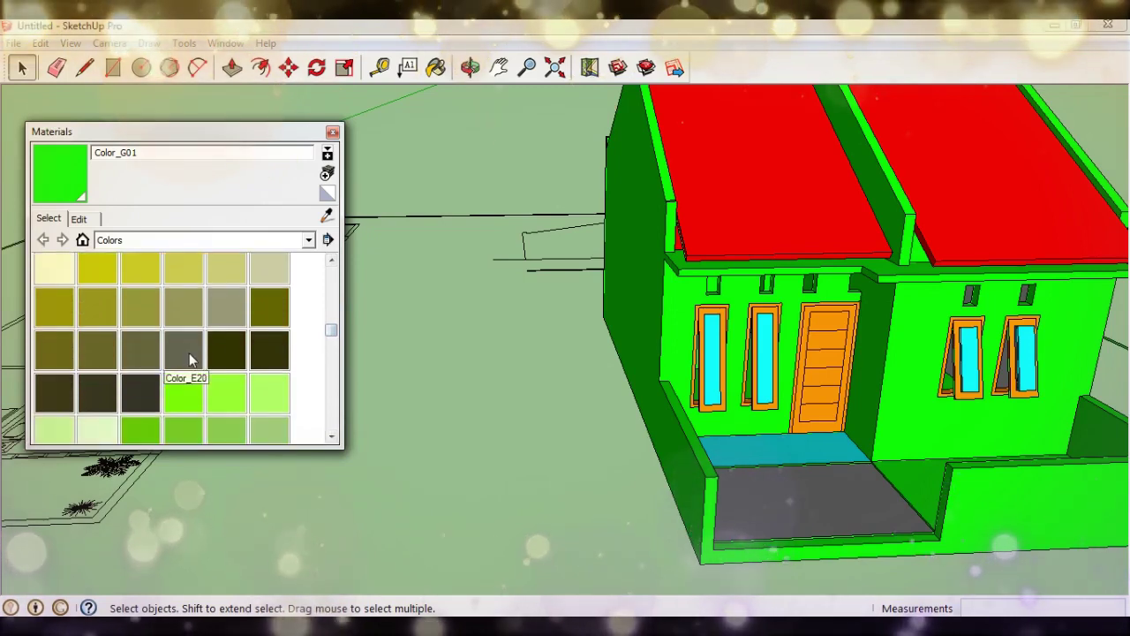
click(189, 353)
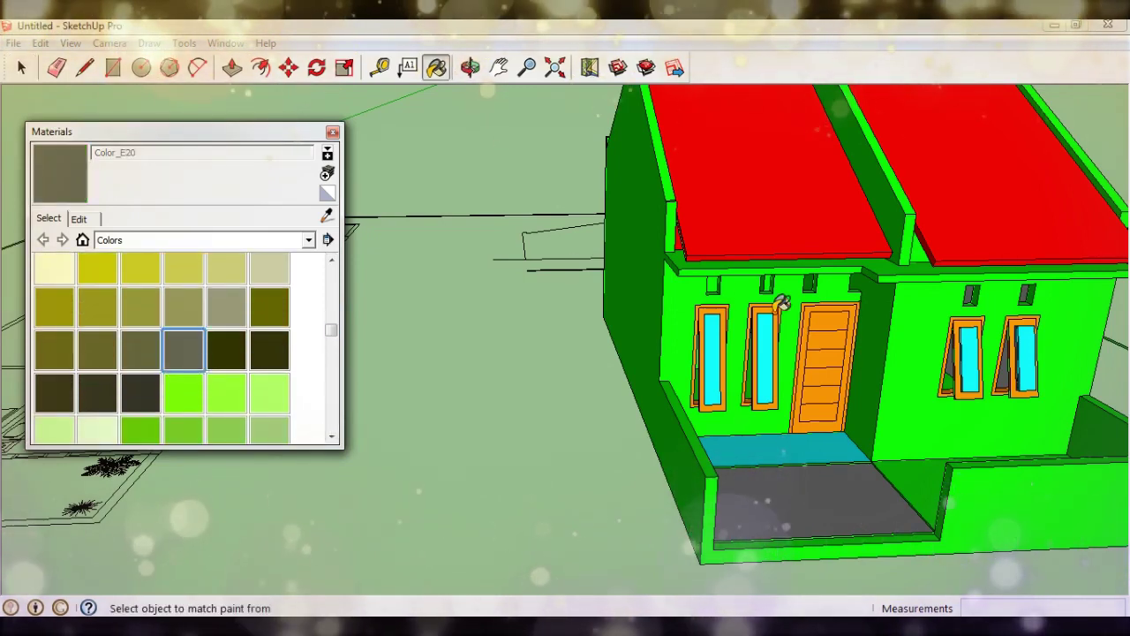
click(921, 342)
scroll(900, 344, up, 2)
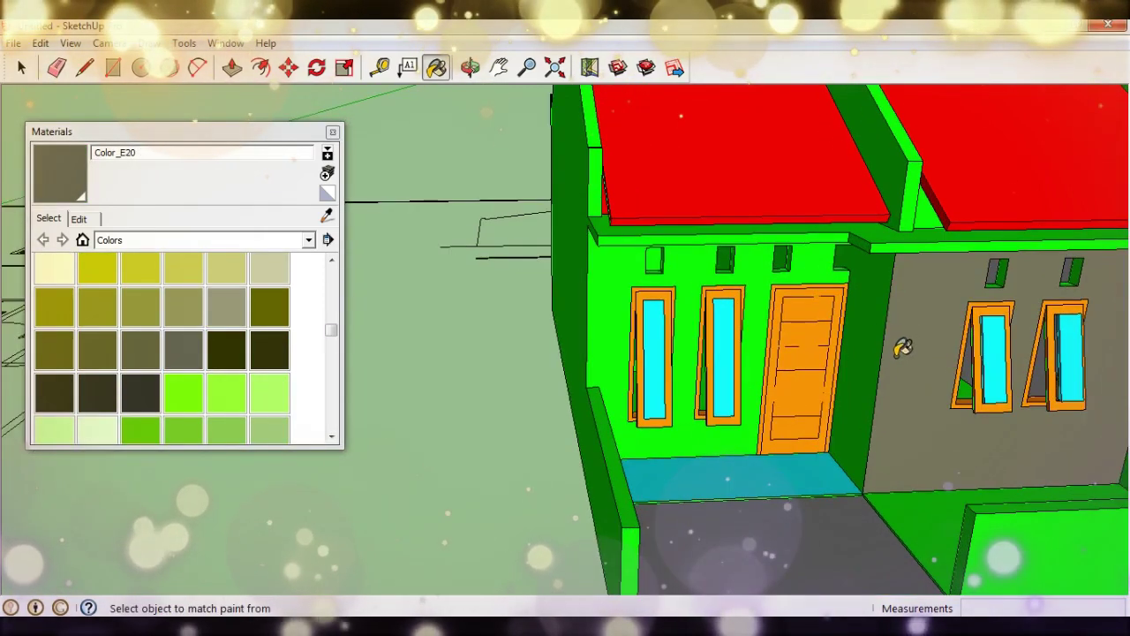
mouse_move(826, 347)
middle_down()
mouse_move(840, 205)
mouse_move(756, 283)
mouse_move(724, 265)
mouse_move(698, 298)
mouse_move(693, 219)
middle_up()
click(856, 225)
Step: Paint the side walls and front wall grey Color_E20 as well
scroll(693, 219, down, 3)
mouse_move(883, 147)
middle_down()
mouse_move(865, 239)
mouse_move(779, 217)
mouse_move(728, 184)
mouse_move(770, 215)
mouse_move(613, 315)
mouse_move(975, 340)
mouse_move(424, 353)
mouse_move(769, 278)
mouse_move(465, 288)
middle_up()
click(770, 220)
click(468, 281)
scroll(782, 278, down, 2)
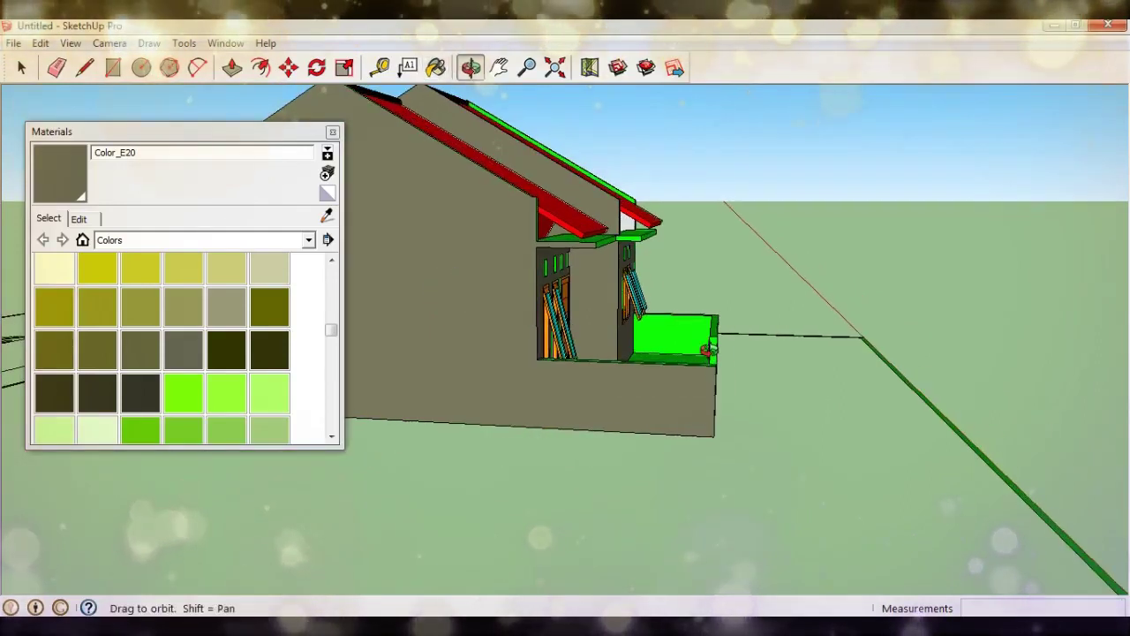
middle_drag(782, 277, 971, 308)
click(477, 308)
mouse_move(476, 308)
middle_down()
mouse_move(517, 371)
mouse_move(802, 336)
mouse_move(391, 335)
middle_up()
key(b)
mouse_move(598, 361)
middle_down()
mouse_move(568, 361)
mouse_move(686, 351)
middle_up()
scroll(686, 351, up, 2)
mouse_move(619, 424)
middle_down()
mouse_move(633, 403)
mouse_move(663, 462)
middle_up()
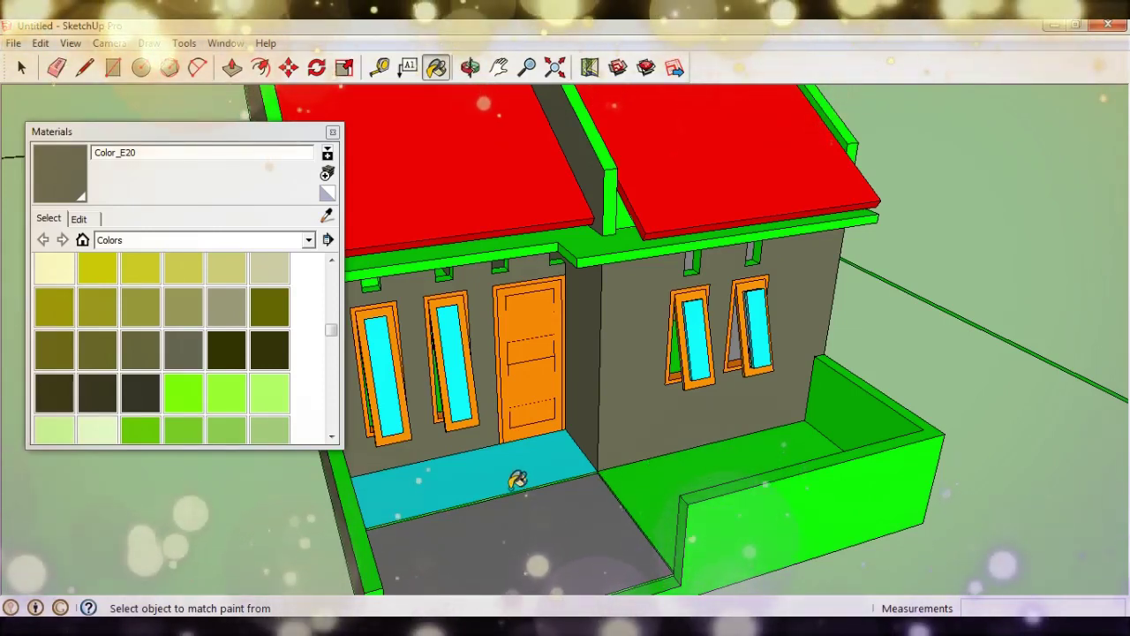
Step: Cover the porch floor with the Tile_Navy material from the Tile library
click(309, 240)
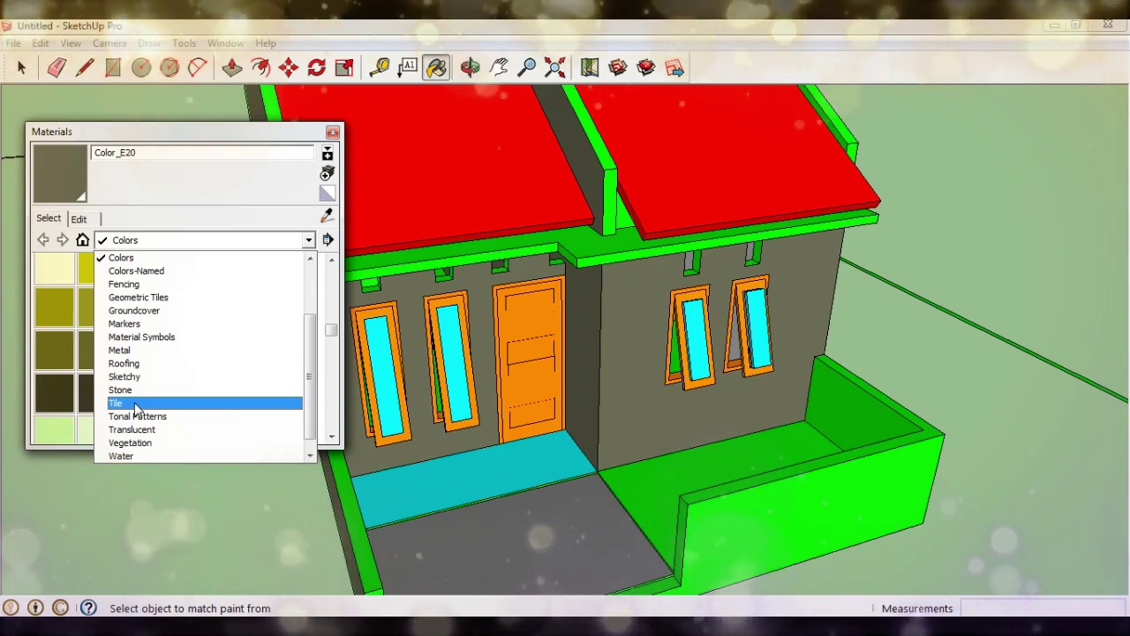
click(136, 404)
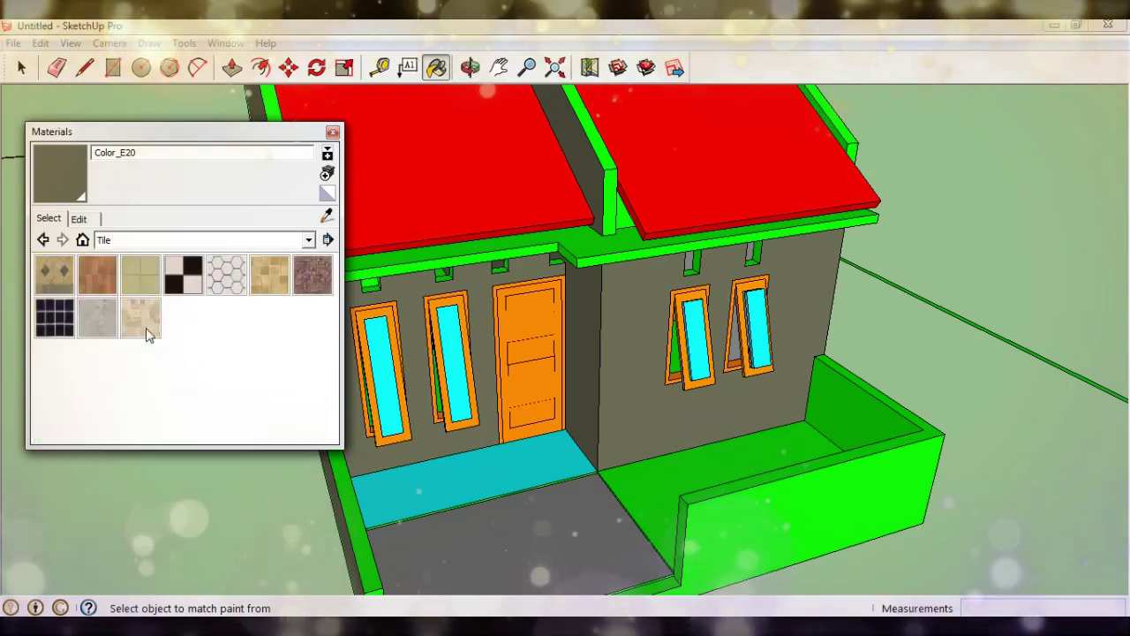
click(55, 310)
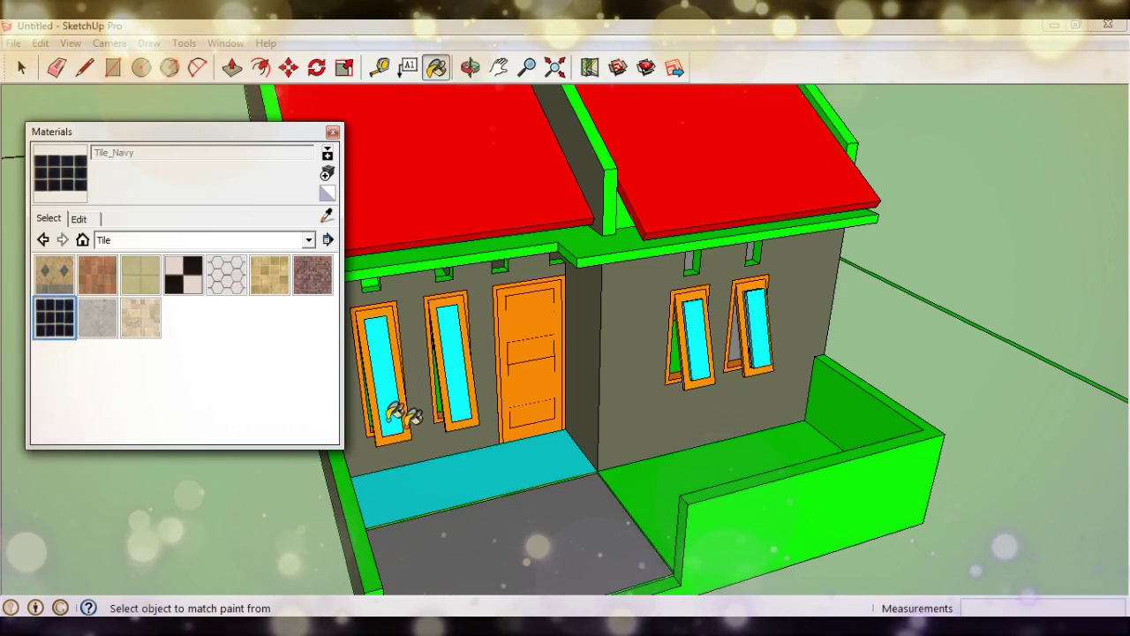
click(475, 467)
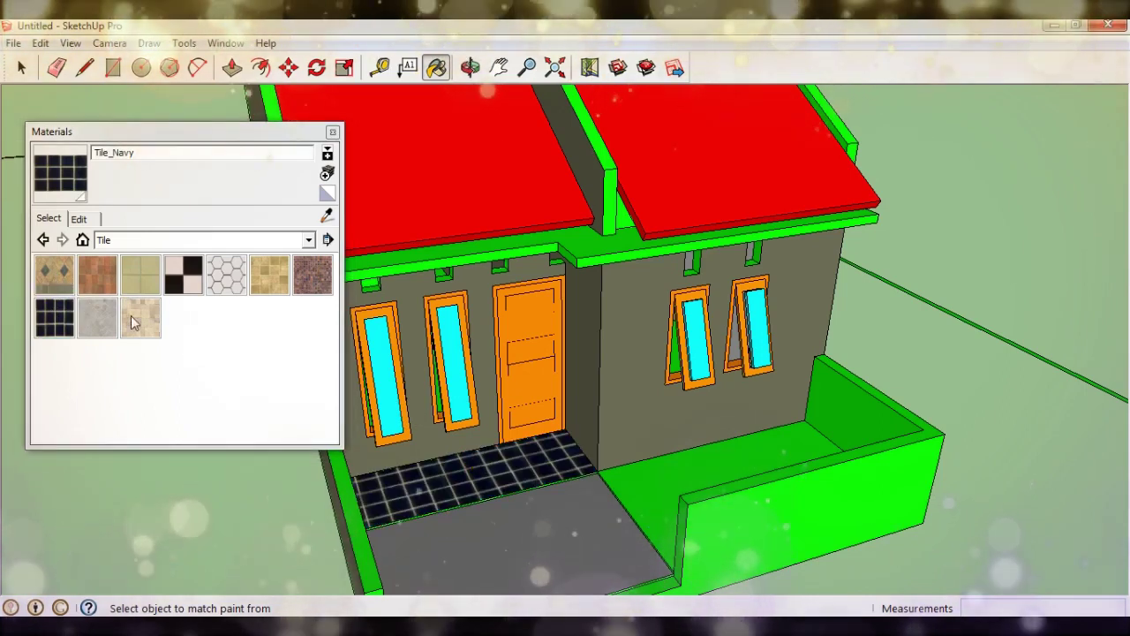
Step: Recolour the porch tiles to bright yellow in the material's Edit settings
click(79, 219)
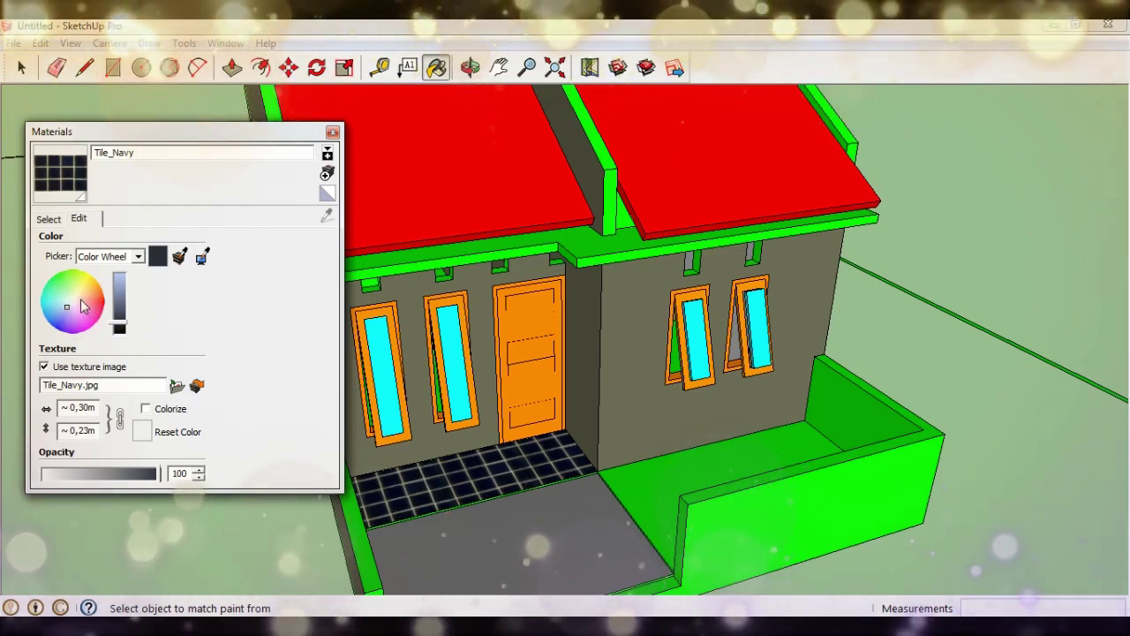
click(82, 289)
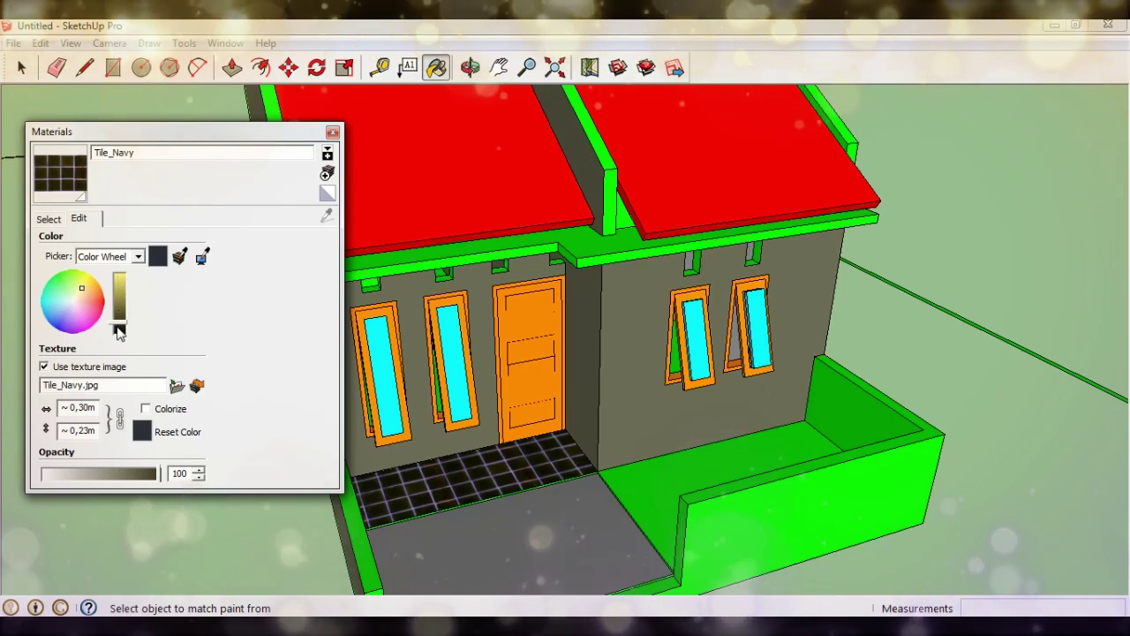
drag(120, 327, 121, 278)
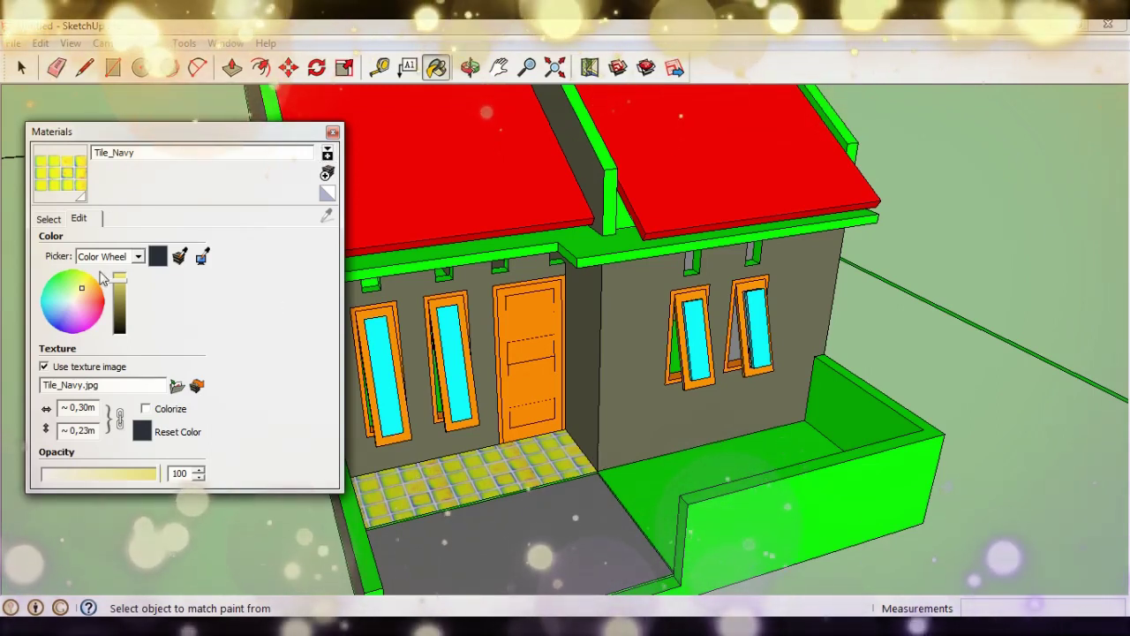
click(51, 219)
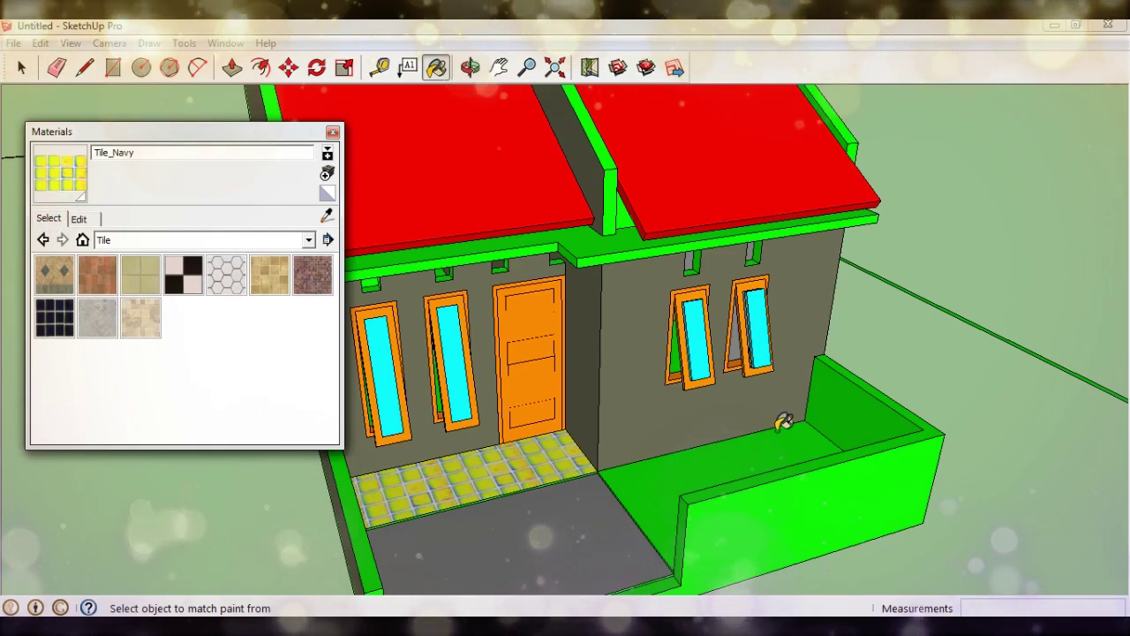
Step: Browse the Groundcover, Stone and Geometric Tiles collections, then settle on Vegetation
click(309, 241)
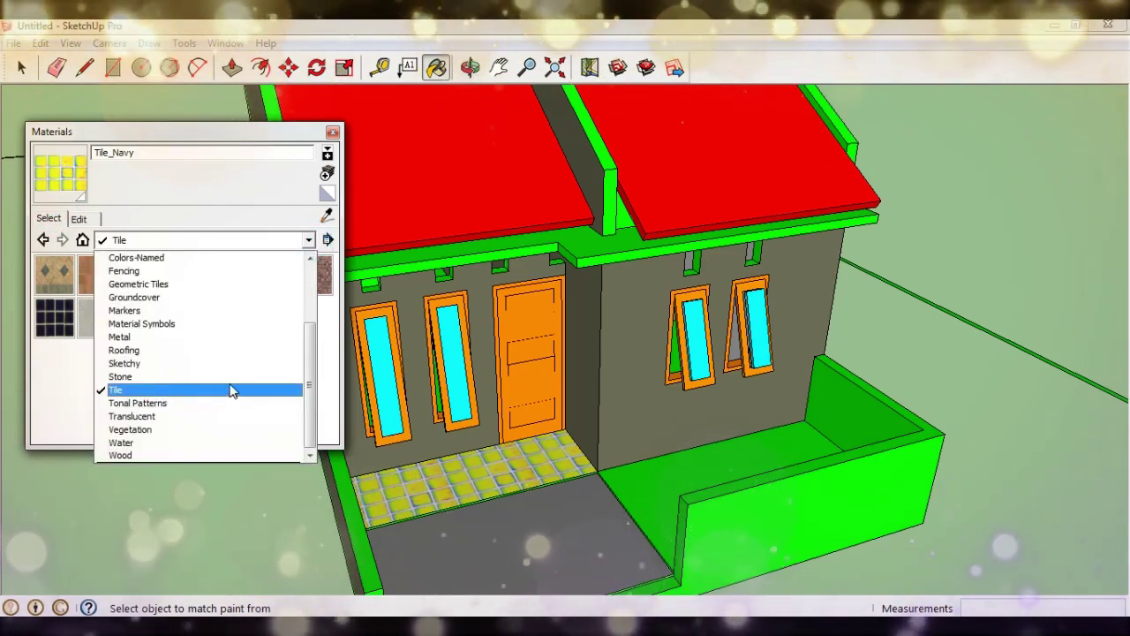
click(304, 373)
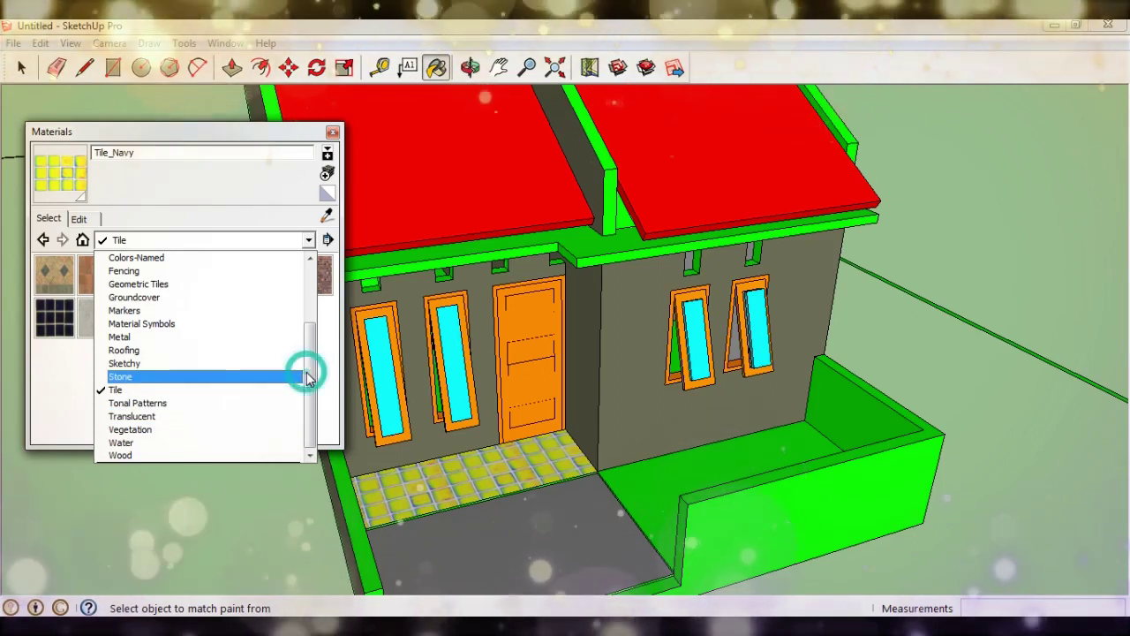
click(163, 300)
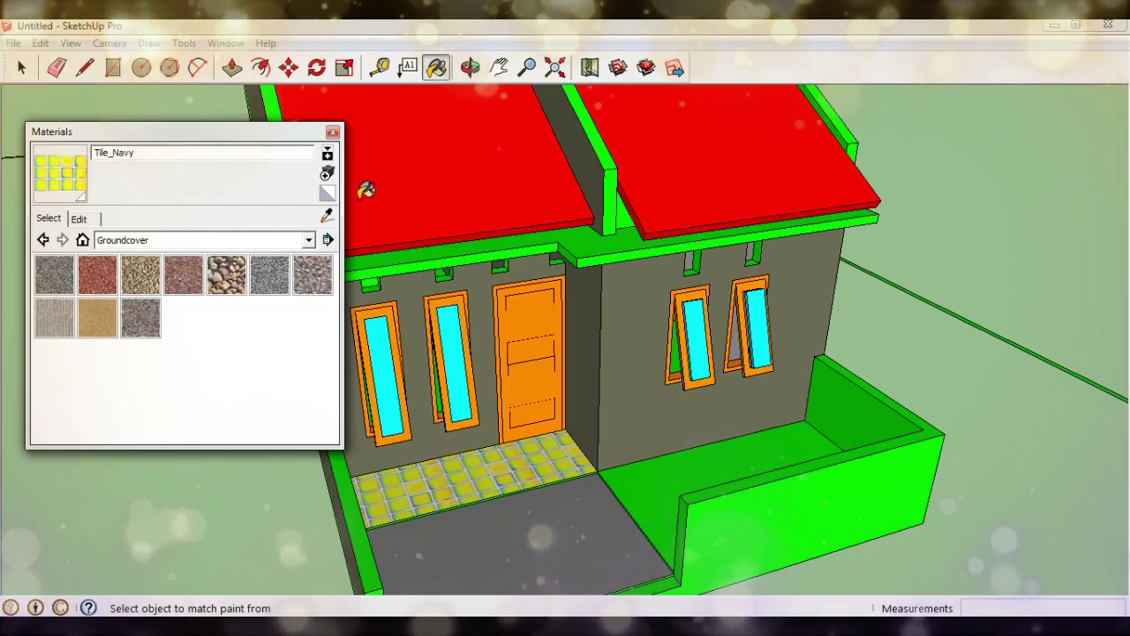
click(309, 240)
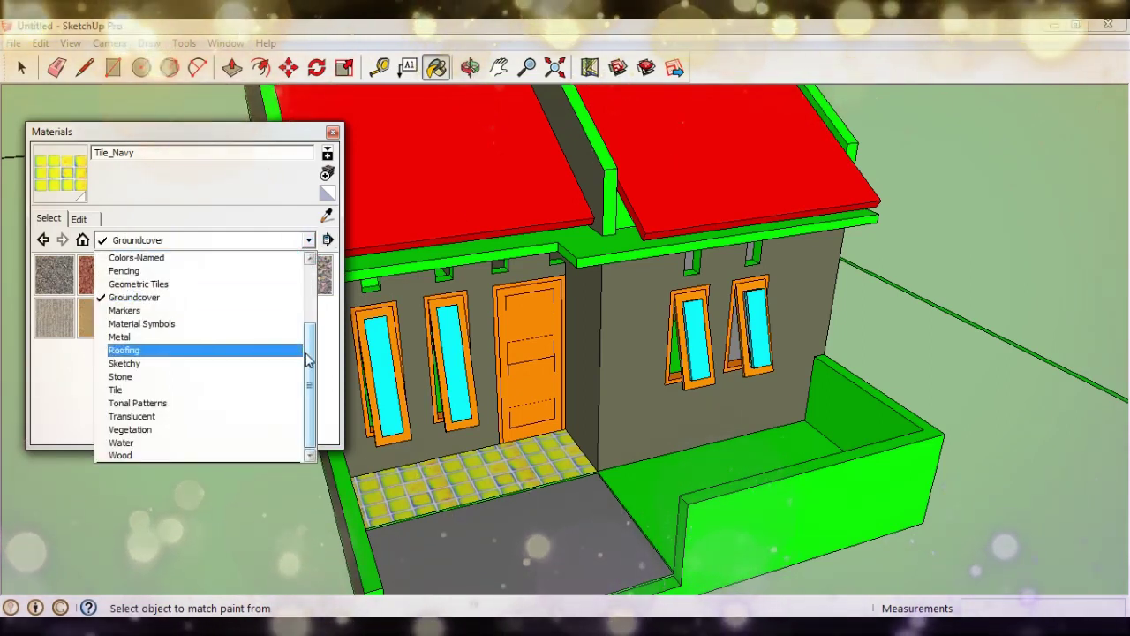
scroll(315, 353, up, 1)
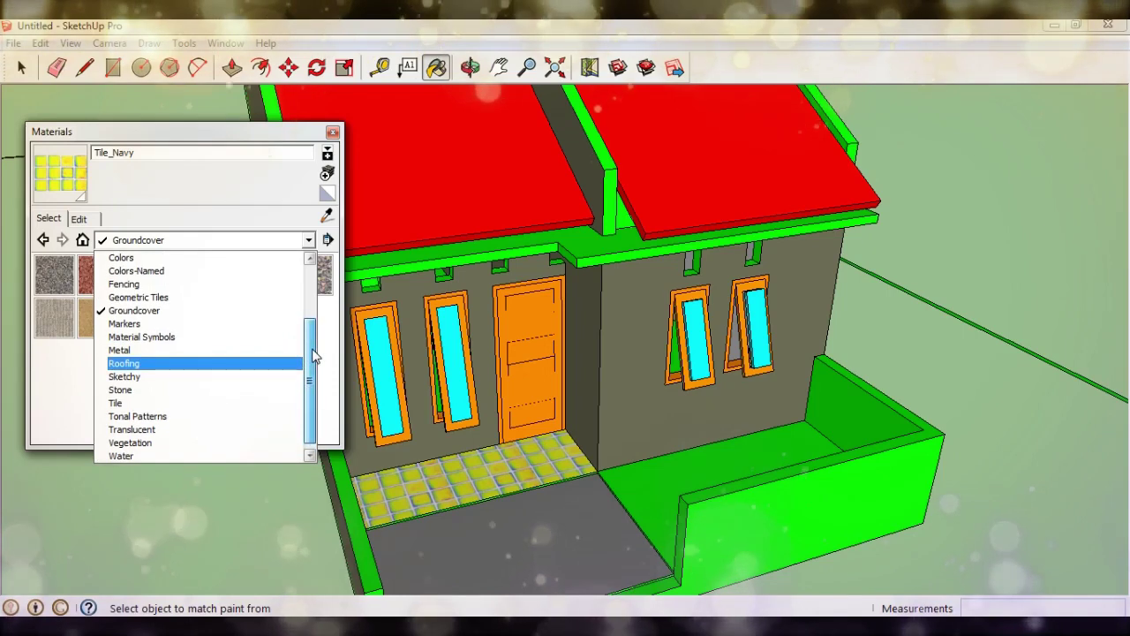
click(219, 389)
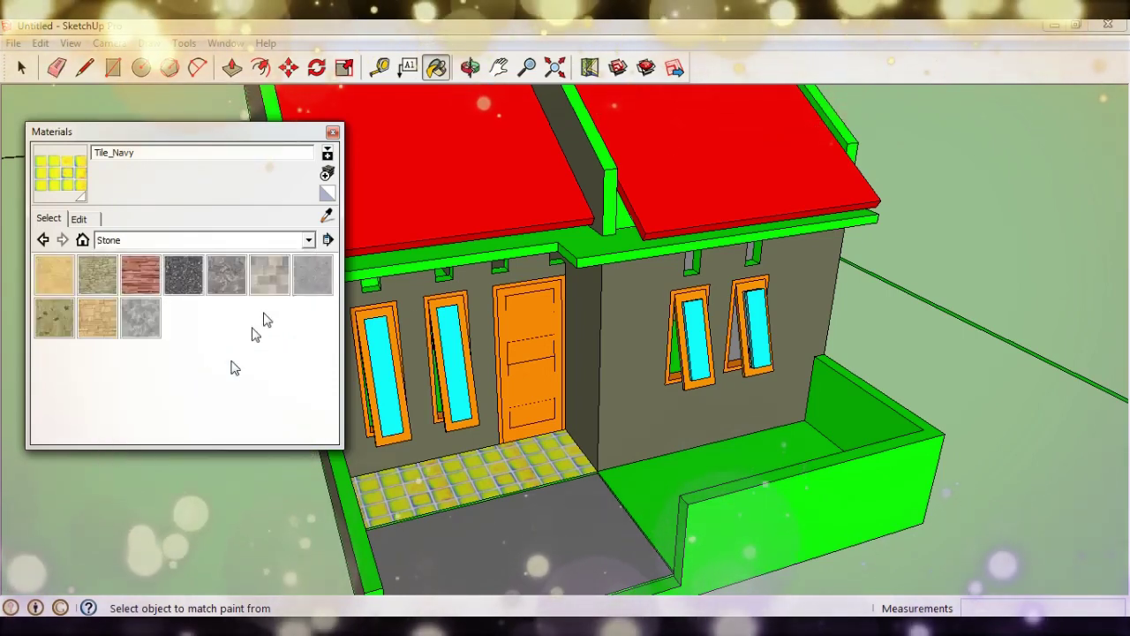
click(309, 240)
mouse_move(311, 369)
mouse_down()
mouse_move(319, 315)
mouse_move(306, 400)
mouse_move(309, 325)
mouse_up()
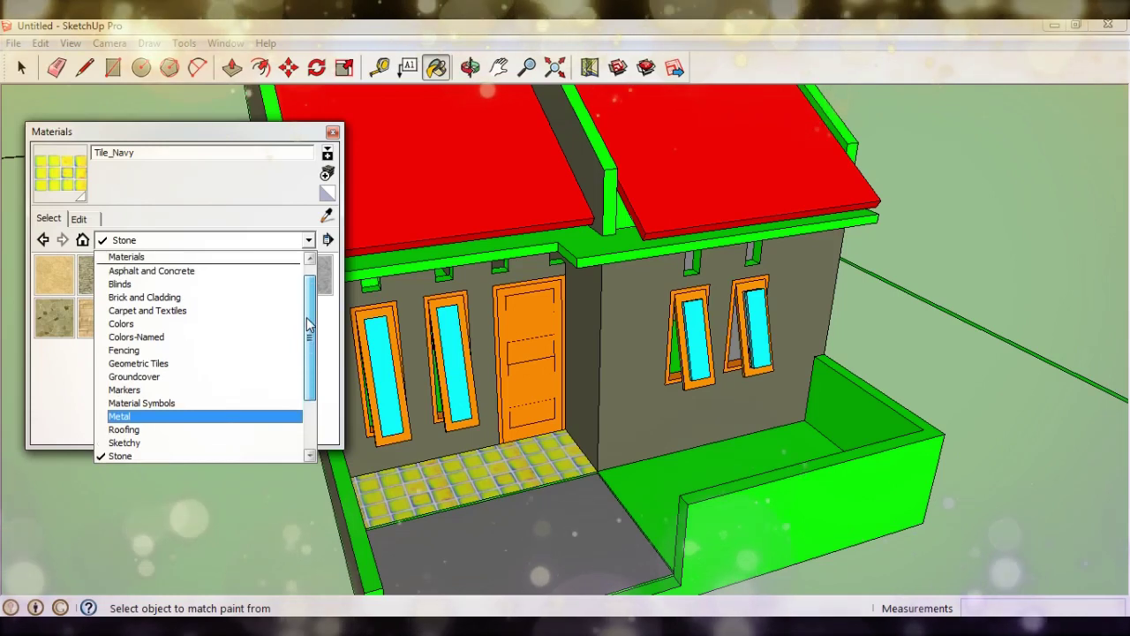
click(238, 363)
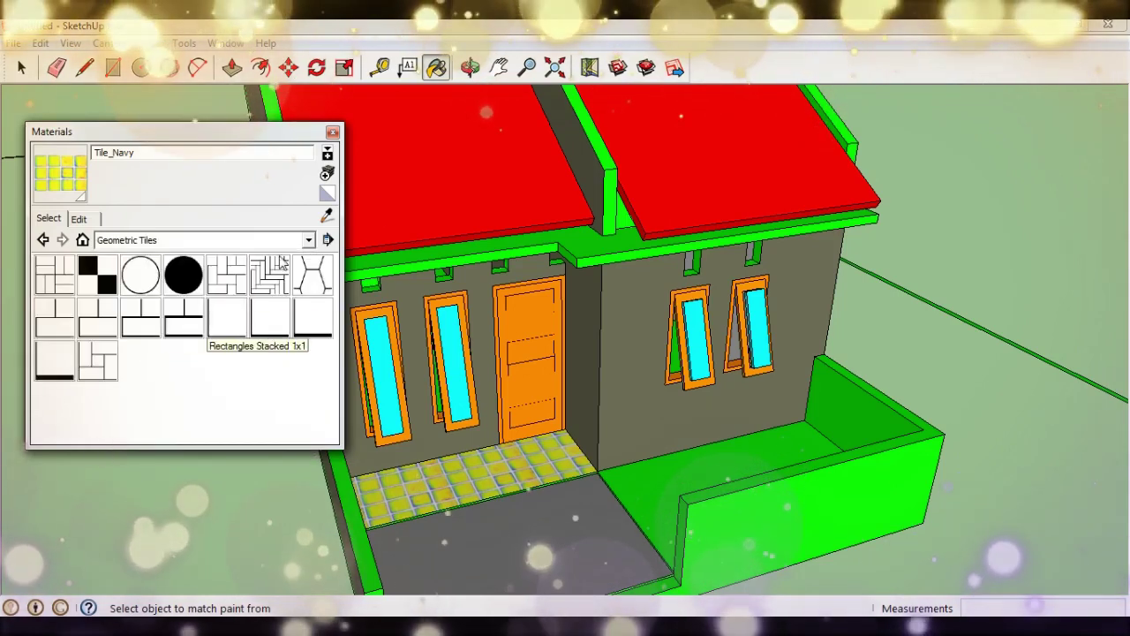
click(308, 241)
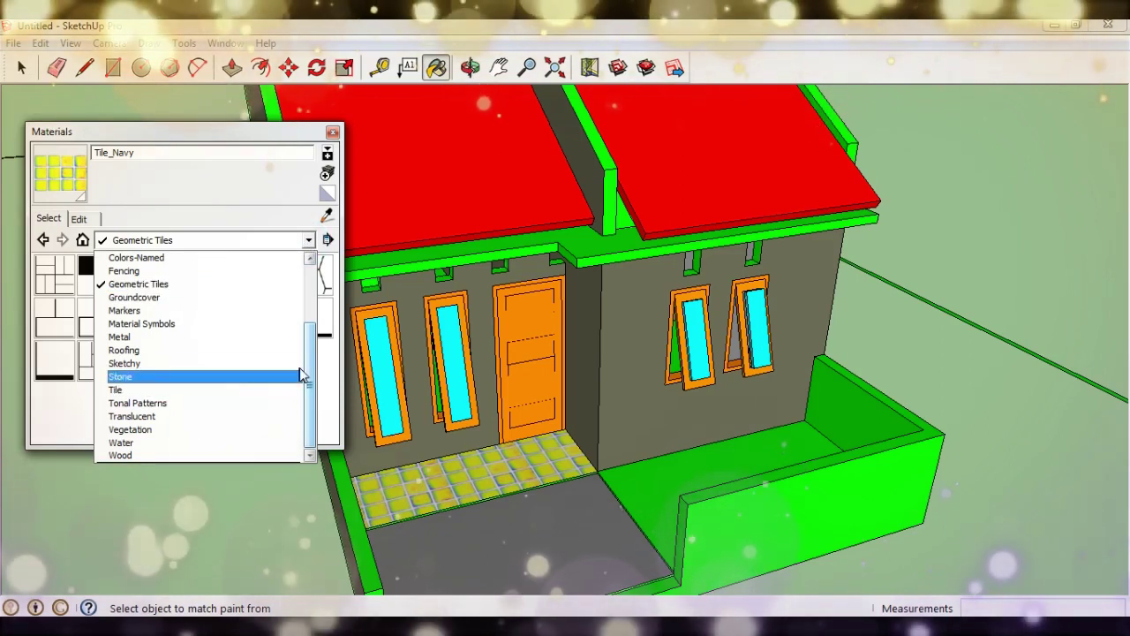
click(158, 432)
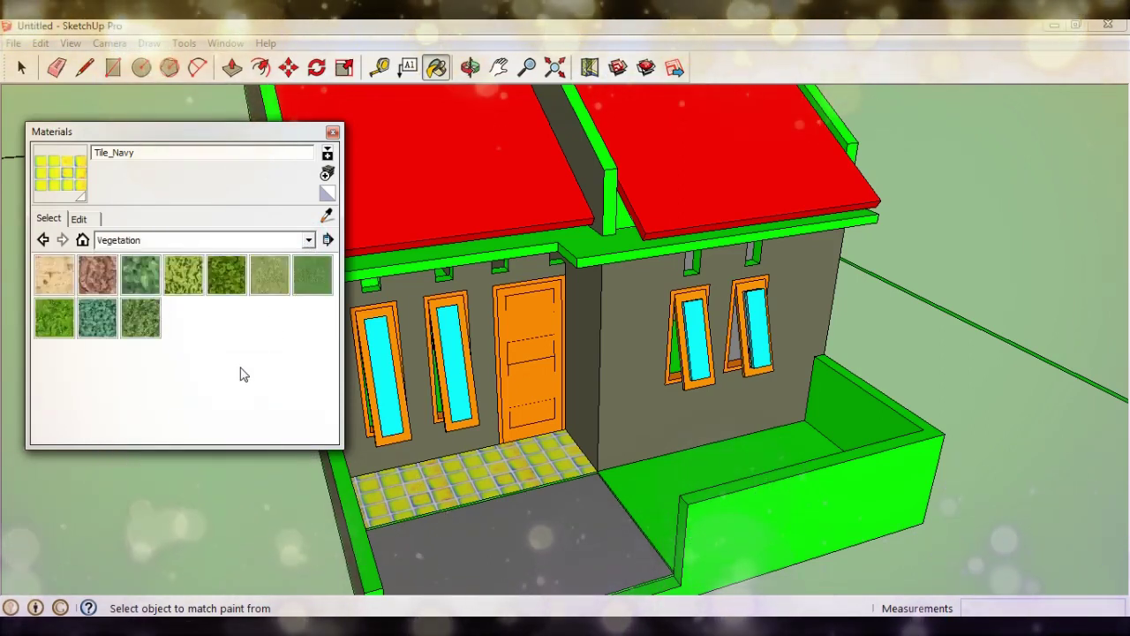
Step: Paint the yard floor with Vegetation_HoneyLocust grass
click(51, 331)
click(685, 471)
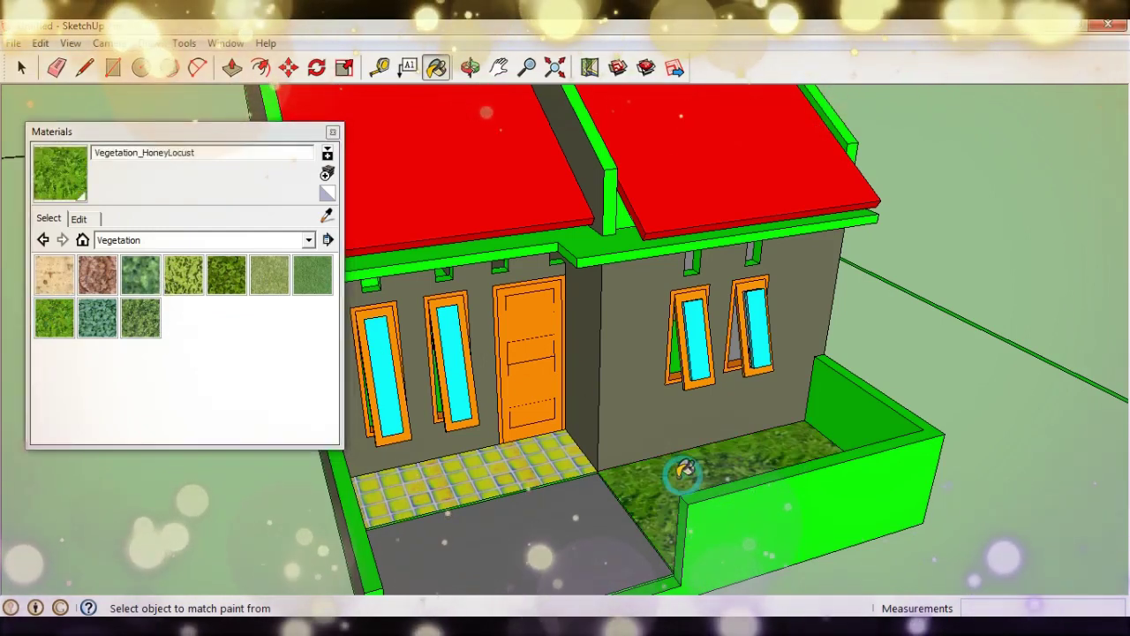
middle_drag(623, 441, 547, 433)
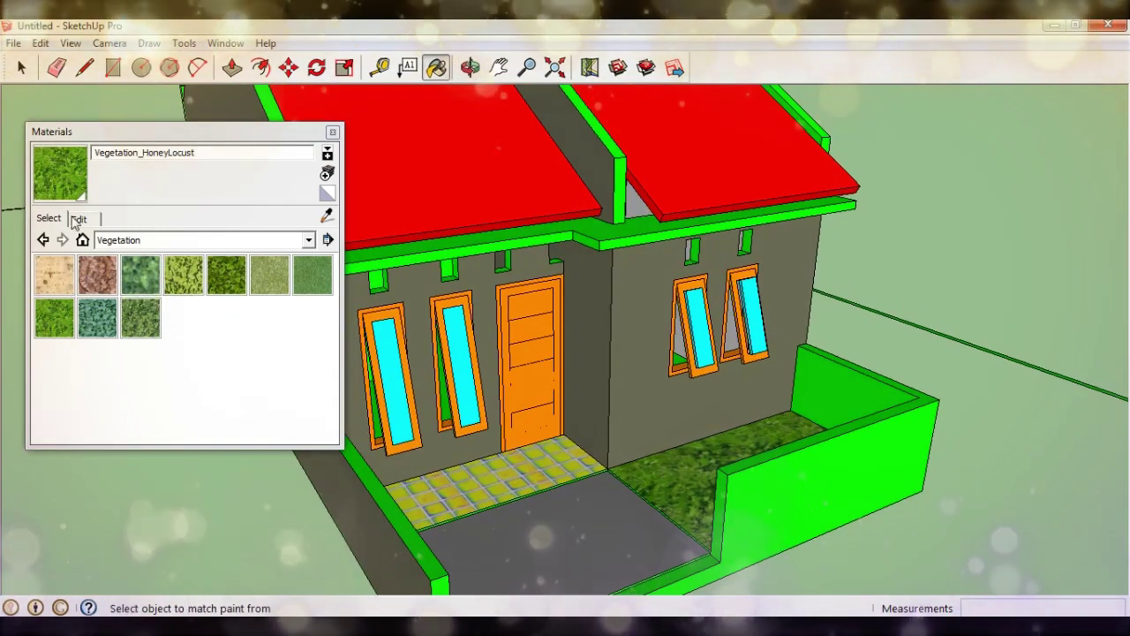
Step: Rescale the grass texture width to 0,30m and orbit in close to check it
click(78, 218)
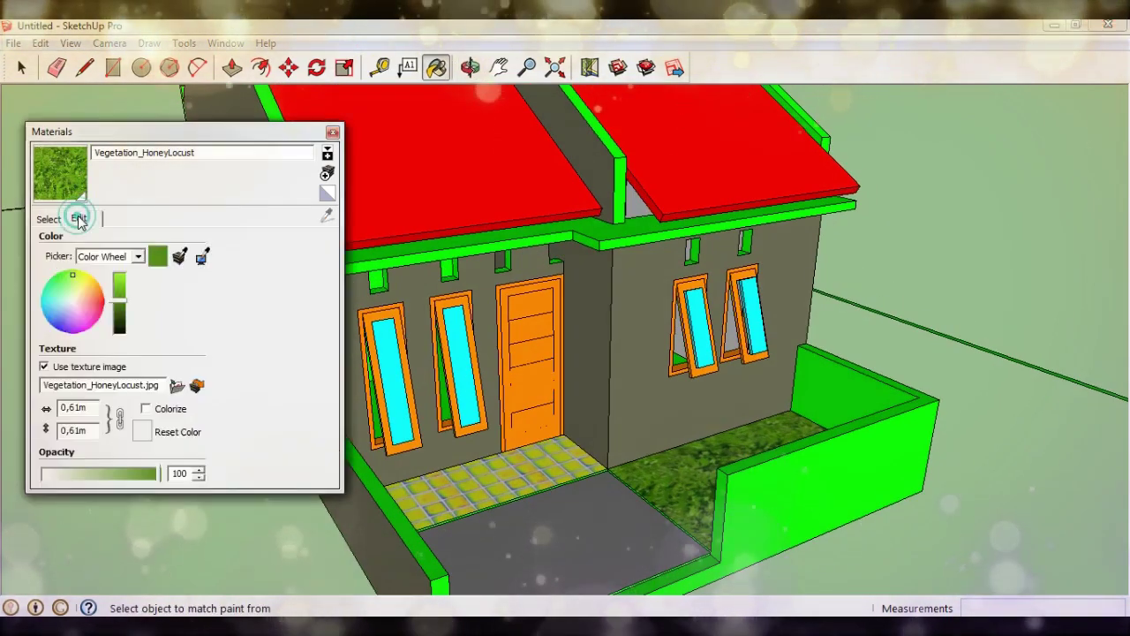
double_click(90, 407)
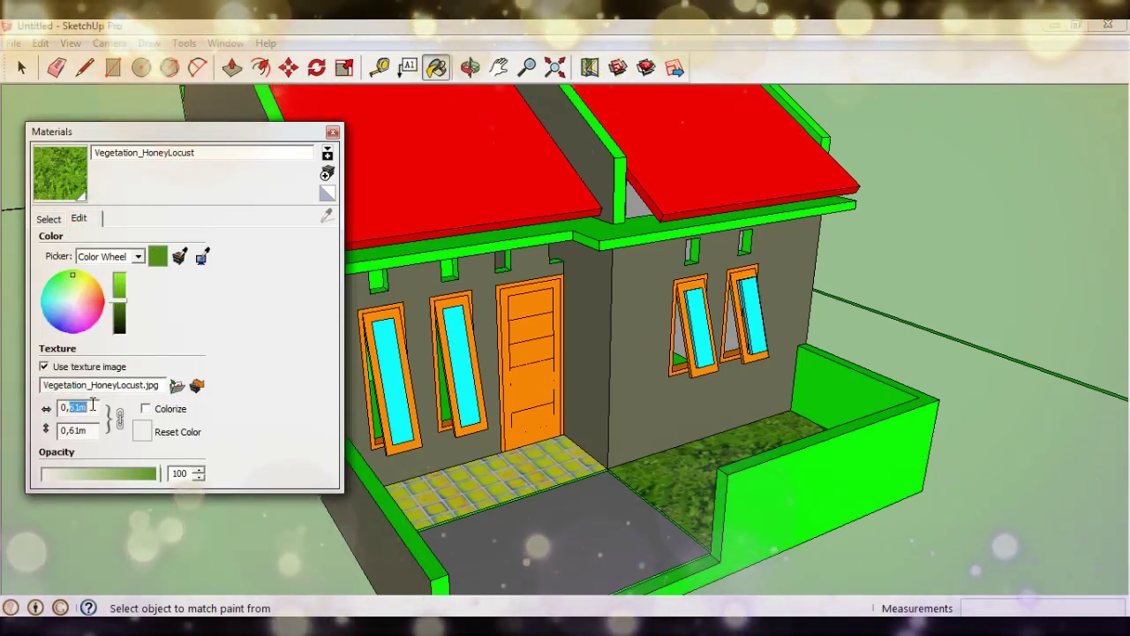
text(30)
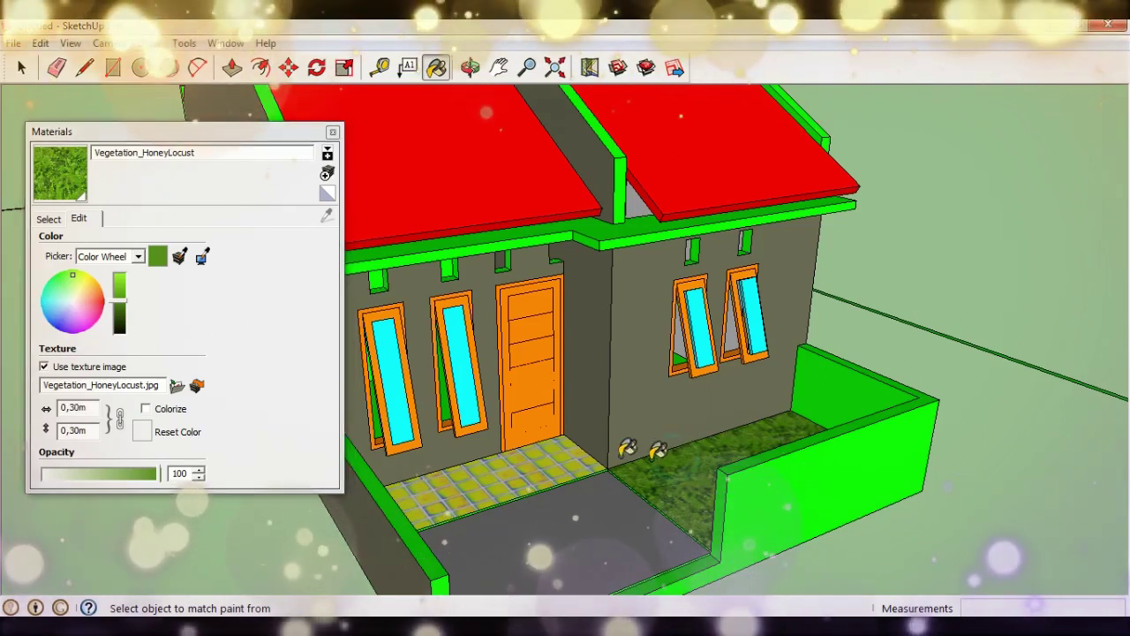
middle_drag(732, 529, 740, 521)
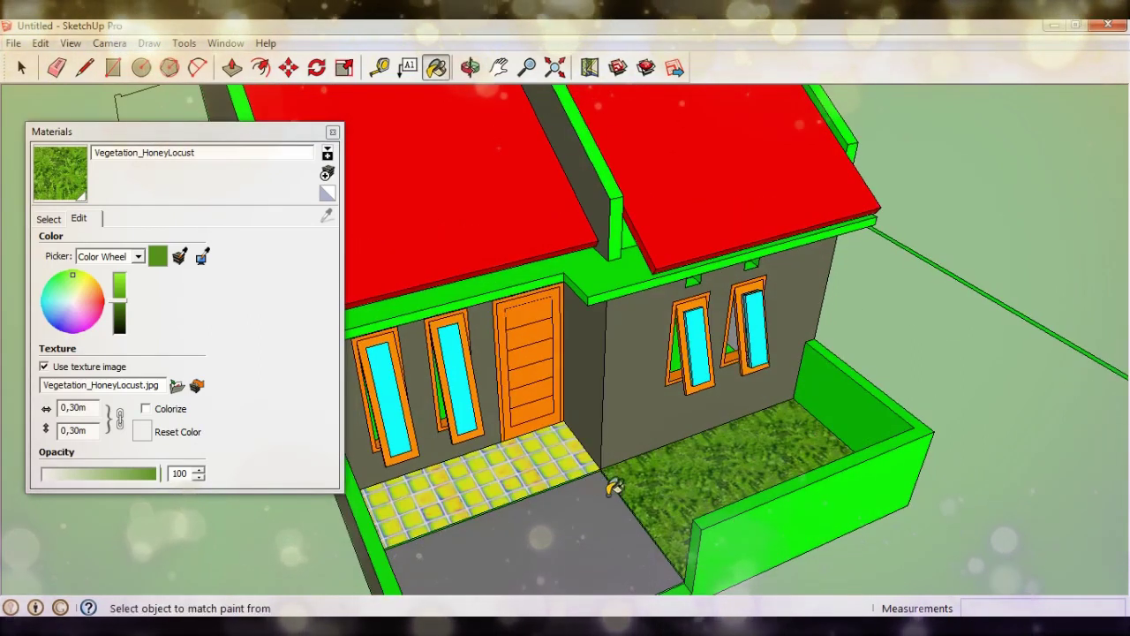
scroll(613, 485, up, 2)
scroll(720, 487, up, 4)
middle_drag(686, 481, 717, 455)
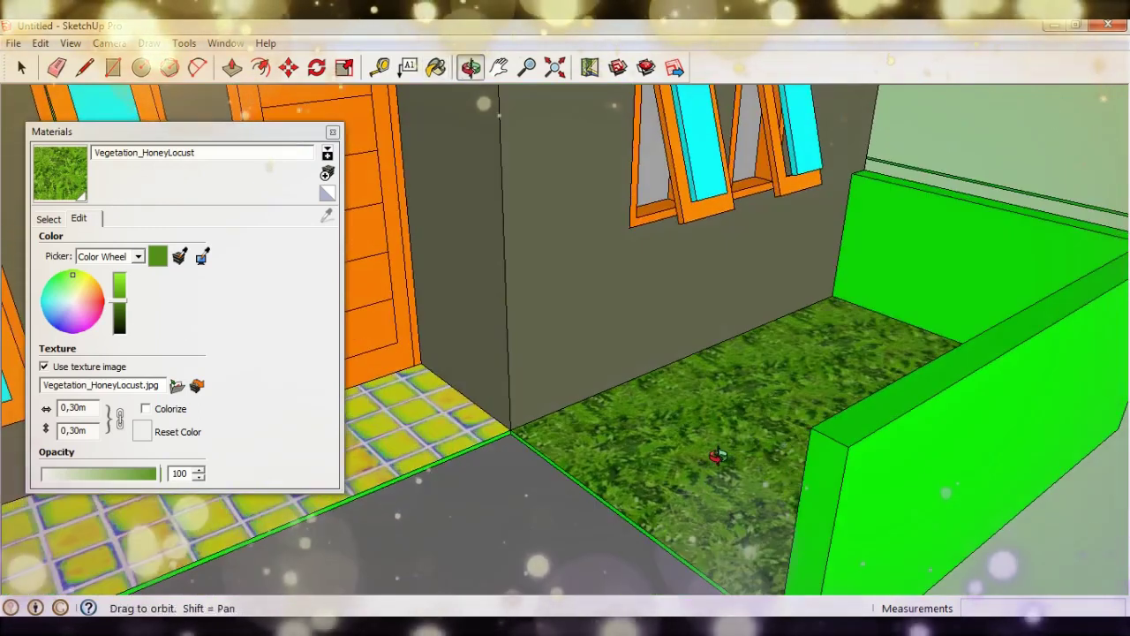
scroll(698, 442, down, 2)
scroll(657, 389, down, 3)
scroll(653, 371, down, 2)
Step: Return to the full house view and browse Groundcover, Asphalt and Concrete, Blinds, then Brick and Cladding
middle_drag(640, 403, 526, 428)
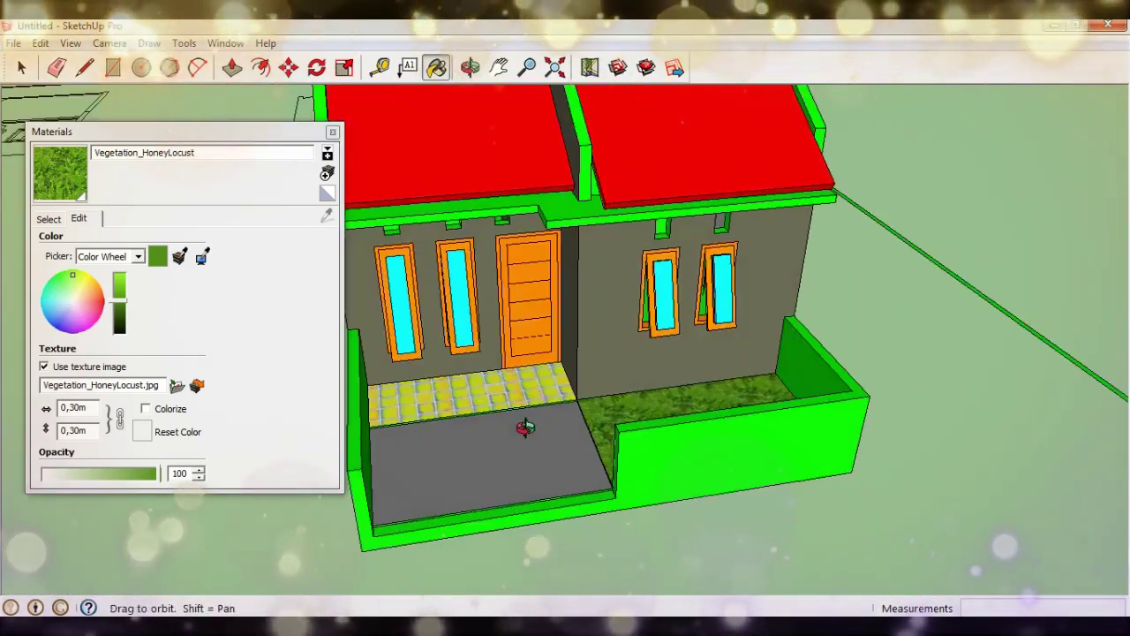
click(50, 219)
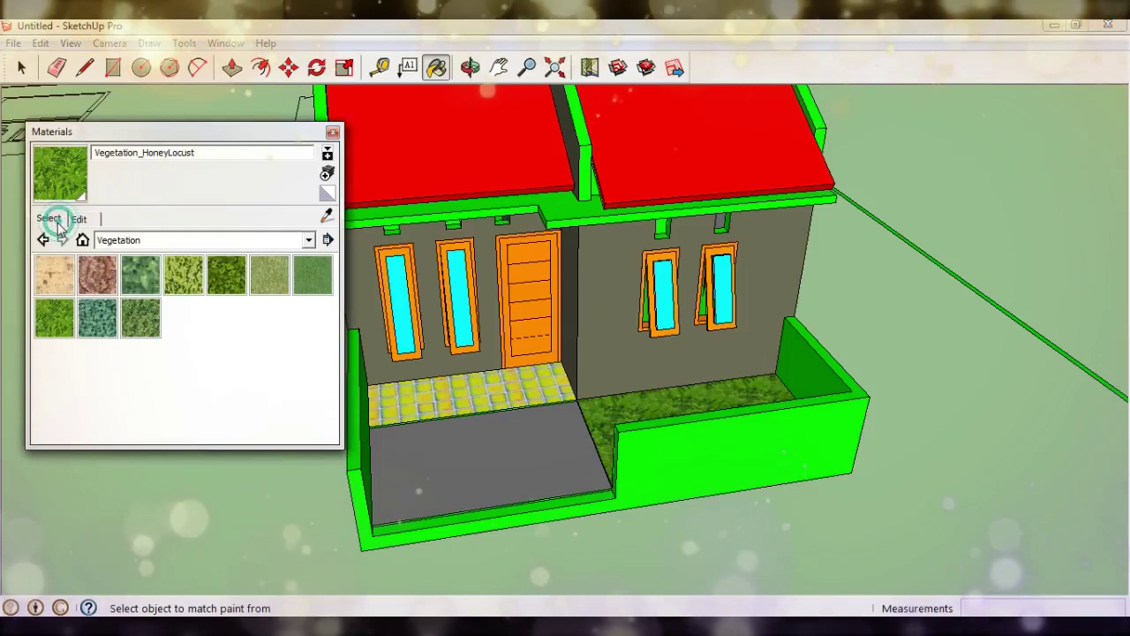
click(301, 240)
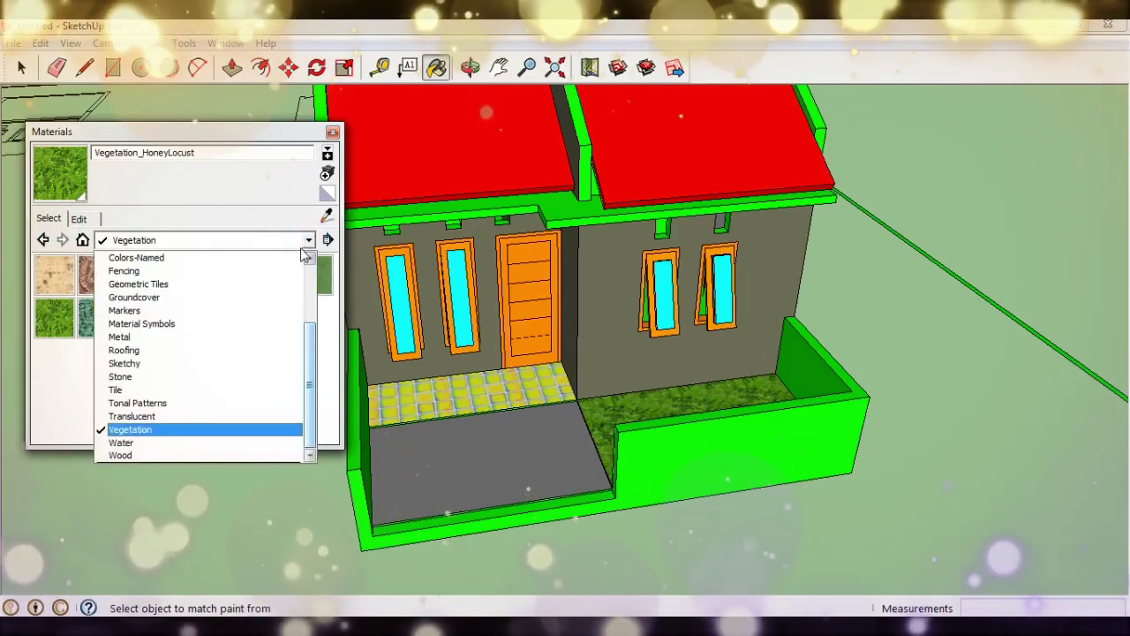
click(150, 298)
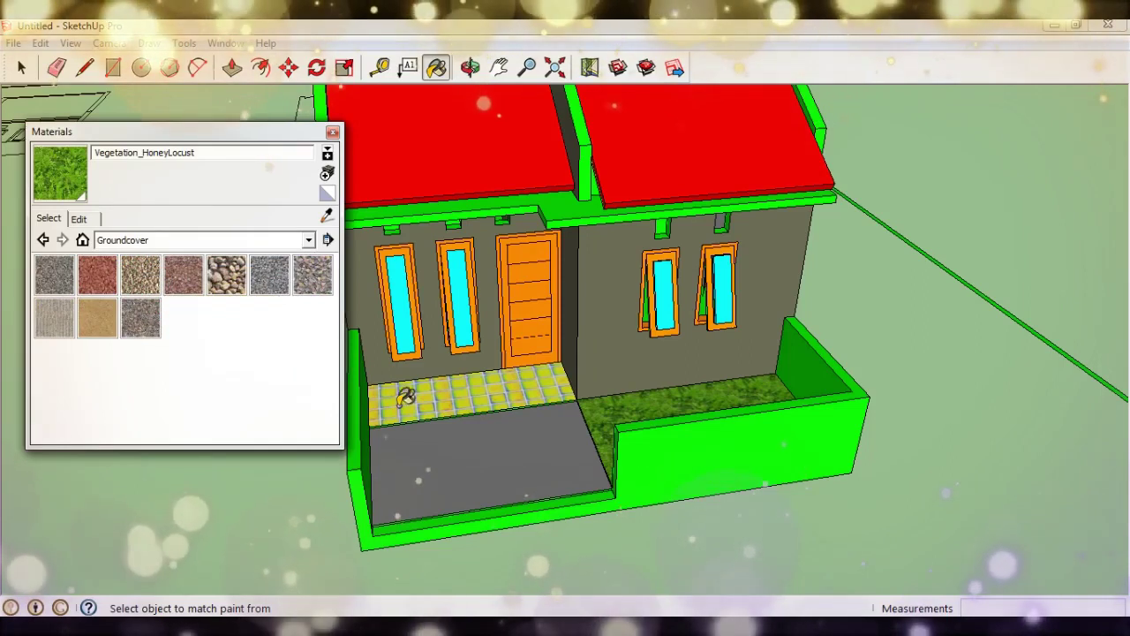
click(308, 241)
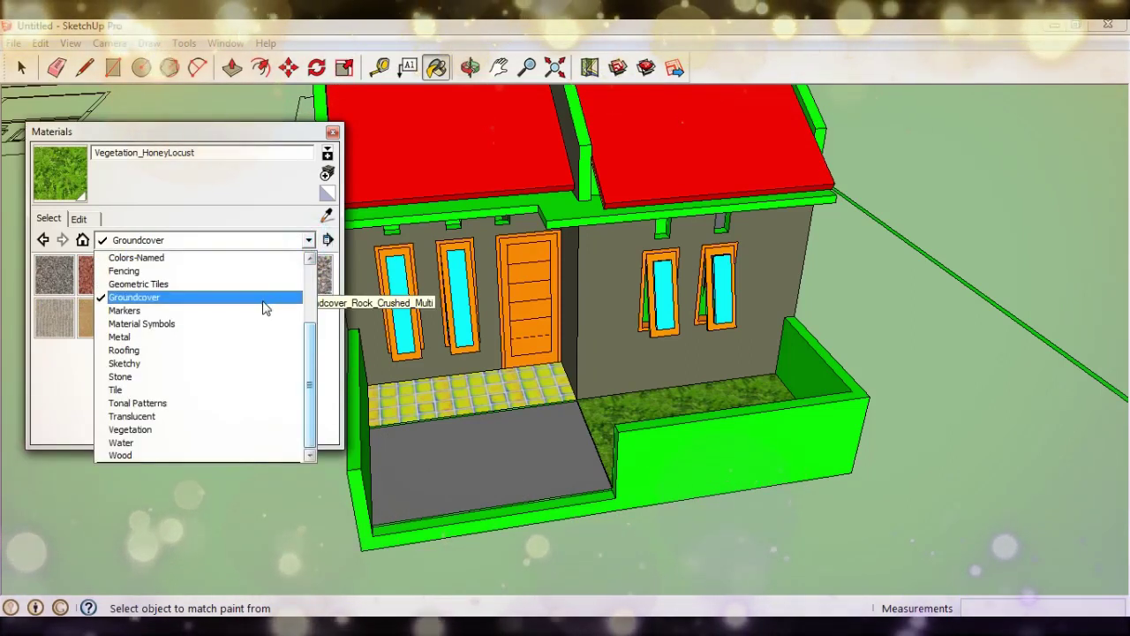
scroll(265, 306, up, 1)
scroll(263, 305, up, 1)
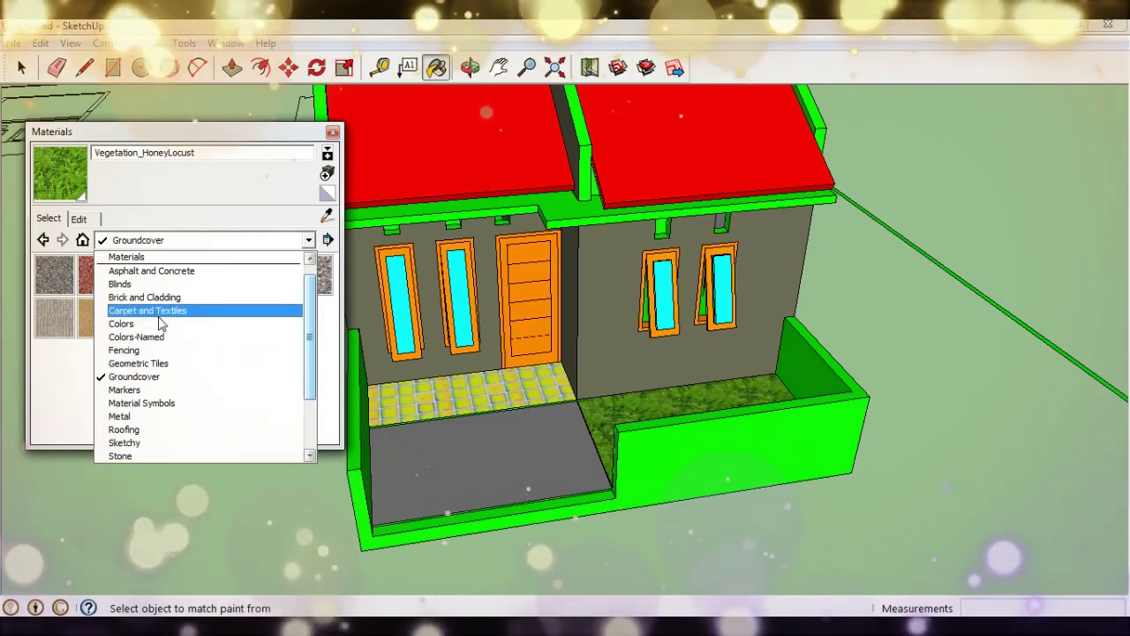
click(160, 271)
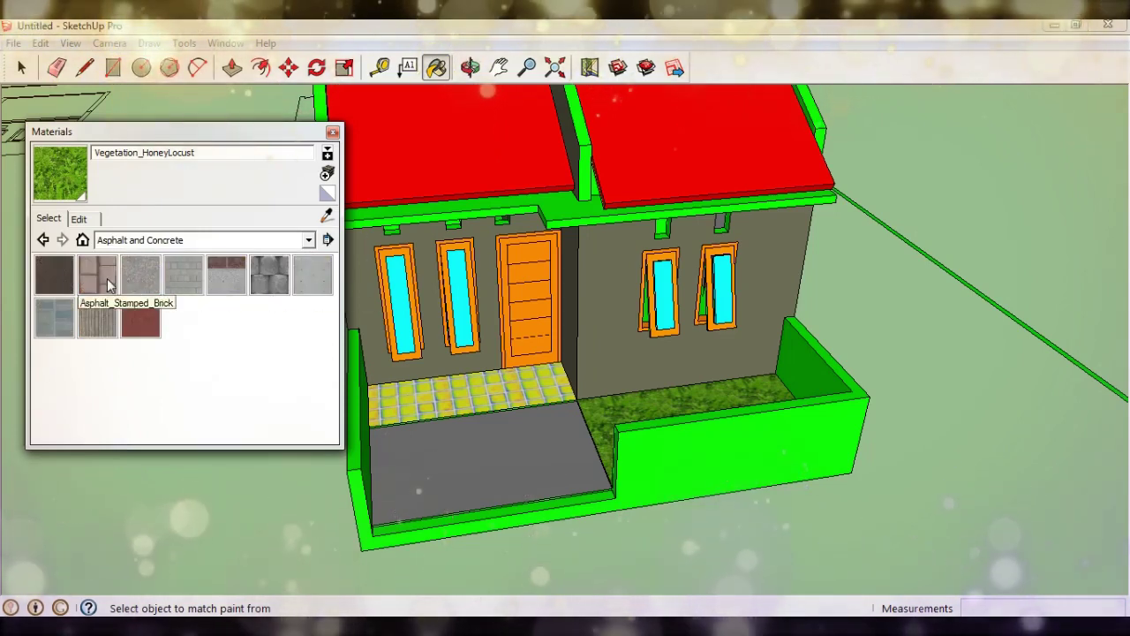
click(308, 241)
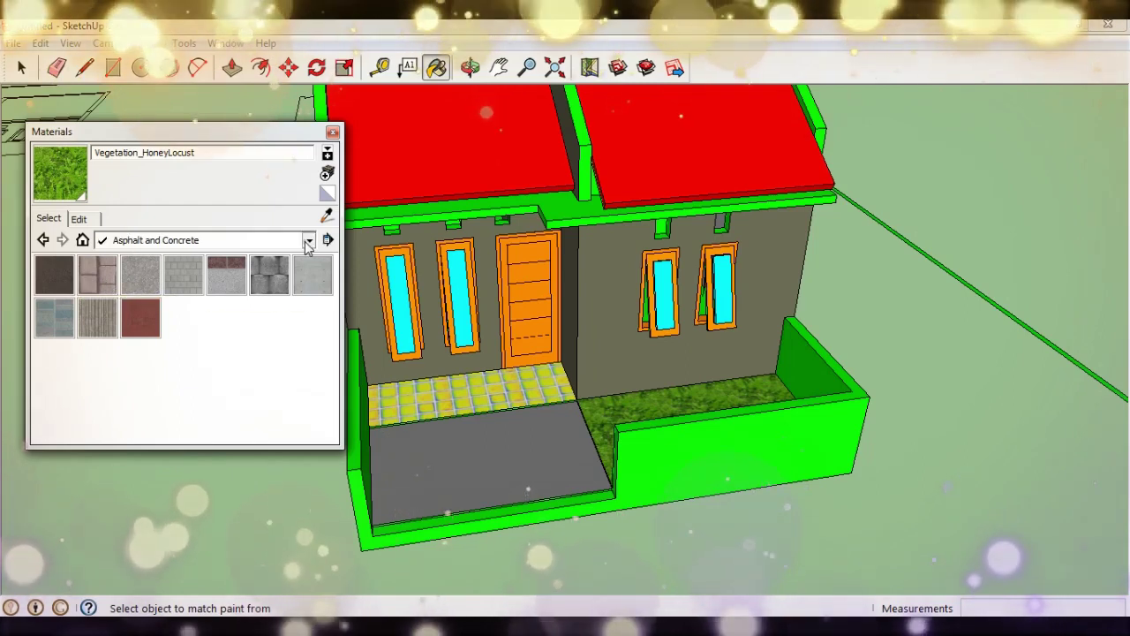
click(252, 271)
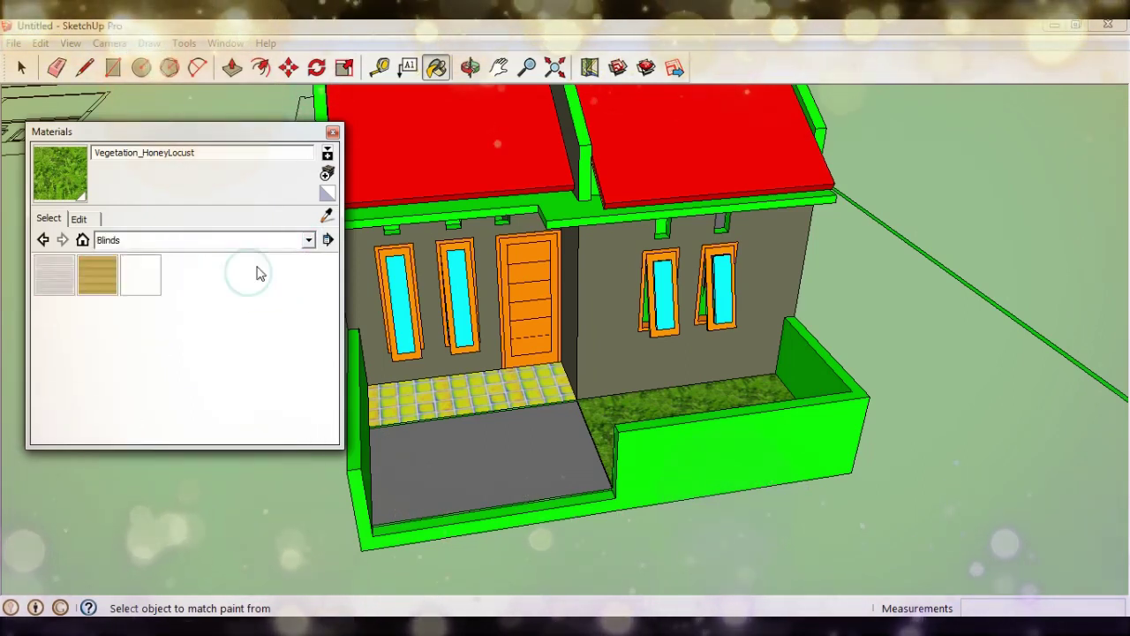
click(309, 240)
click(265, 272)
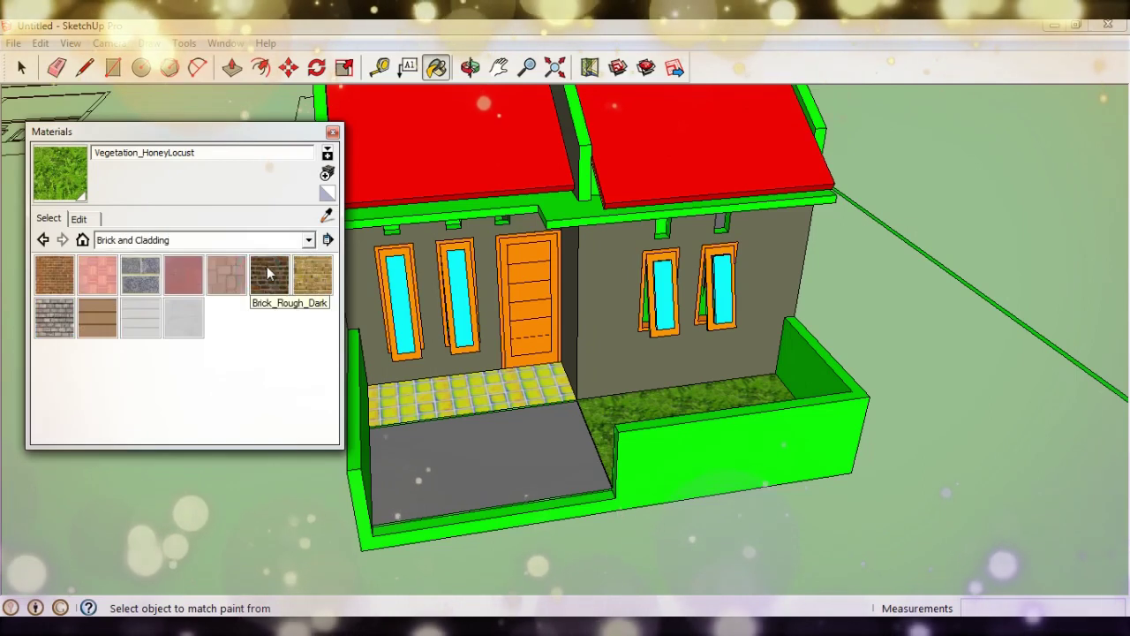
Step: Look through Geometric Tiles, then return to the Brick and Cladding collection
click(309, 240)
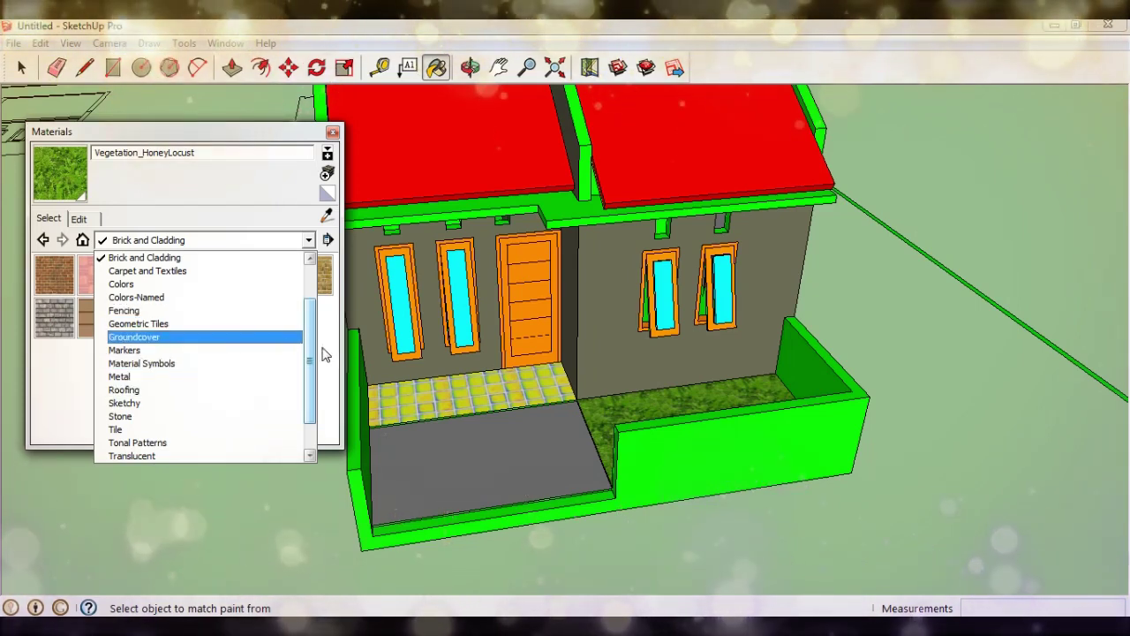
drag(313, 349, 311, 375)
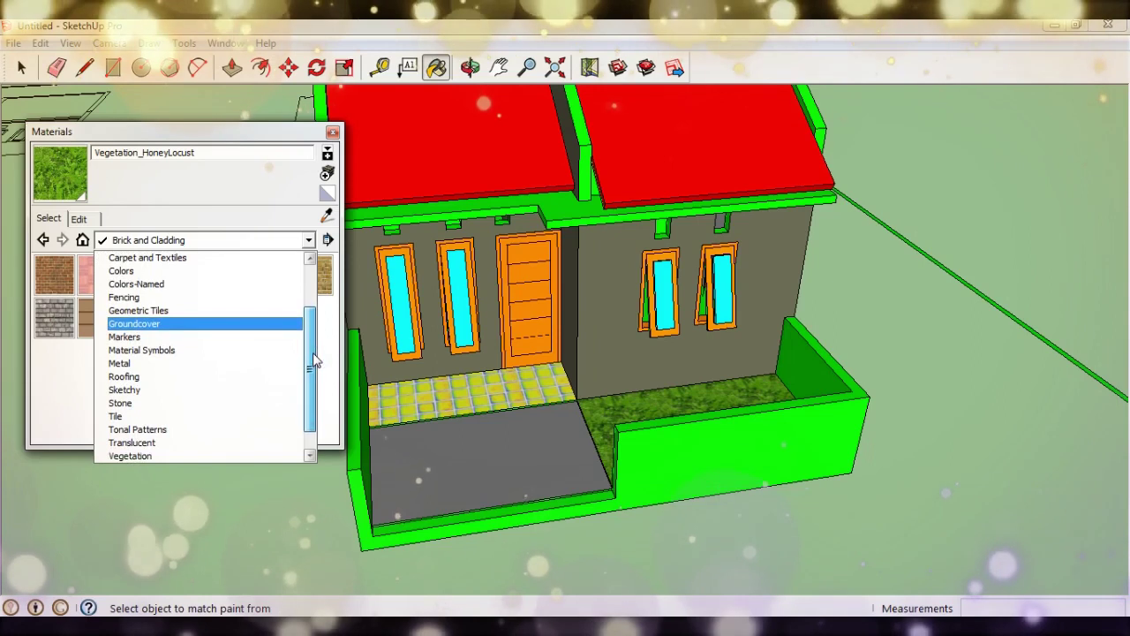
scroll(311, 375, down, 1)
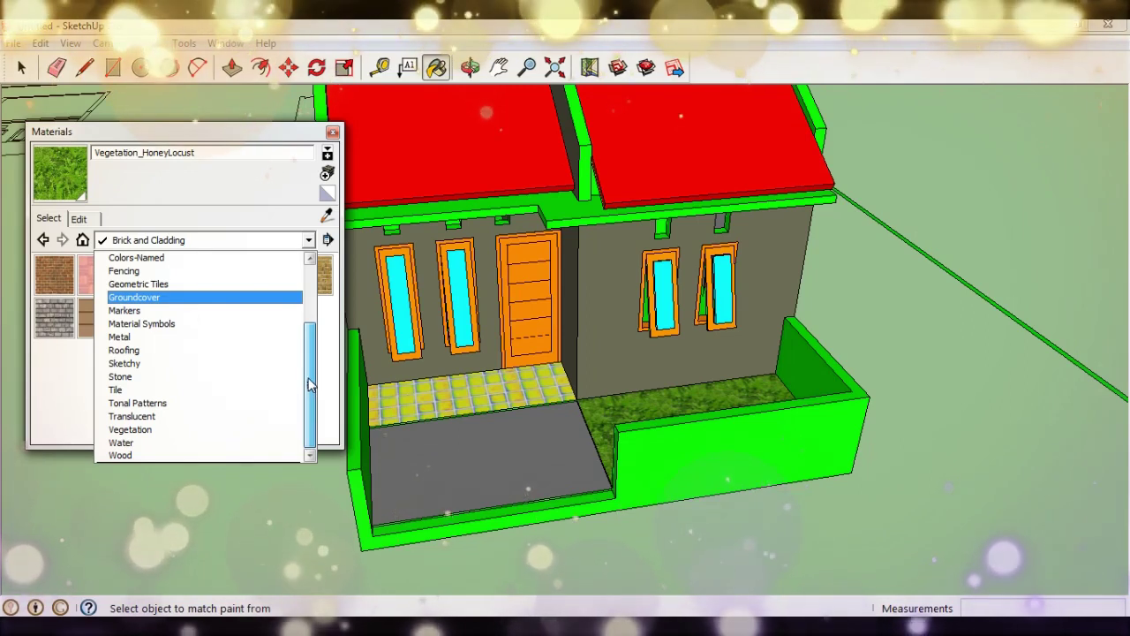
drag(310, 376, 318, 362)
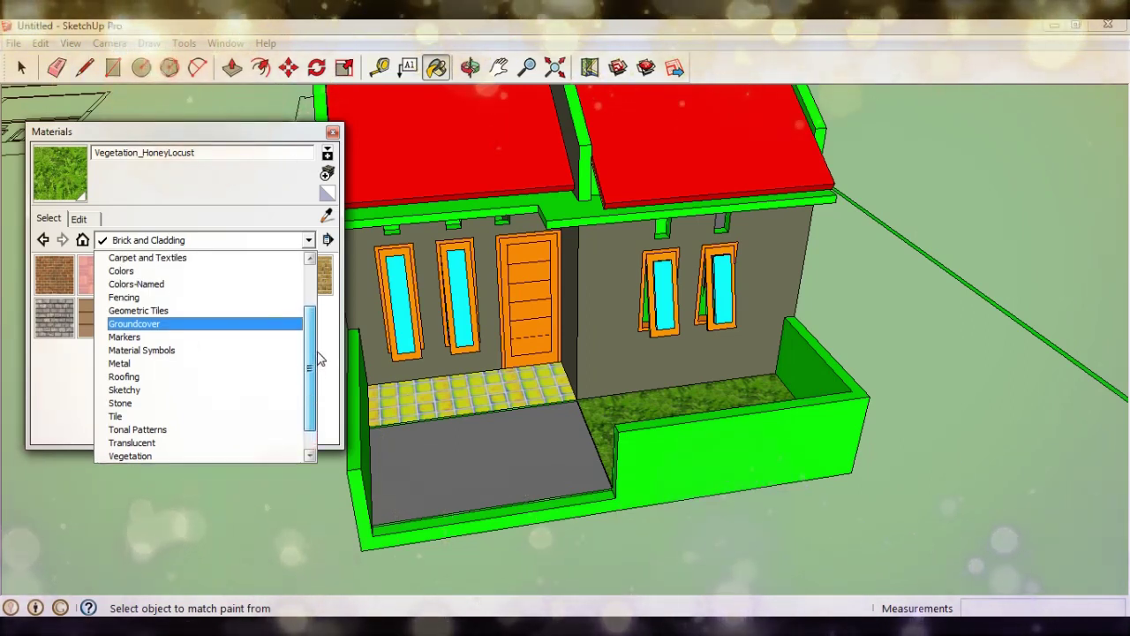
click(155, 310)
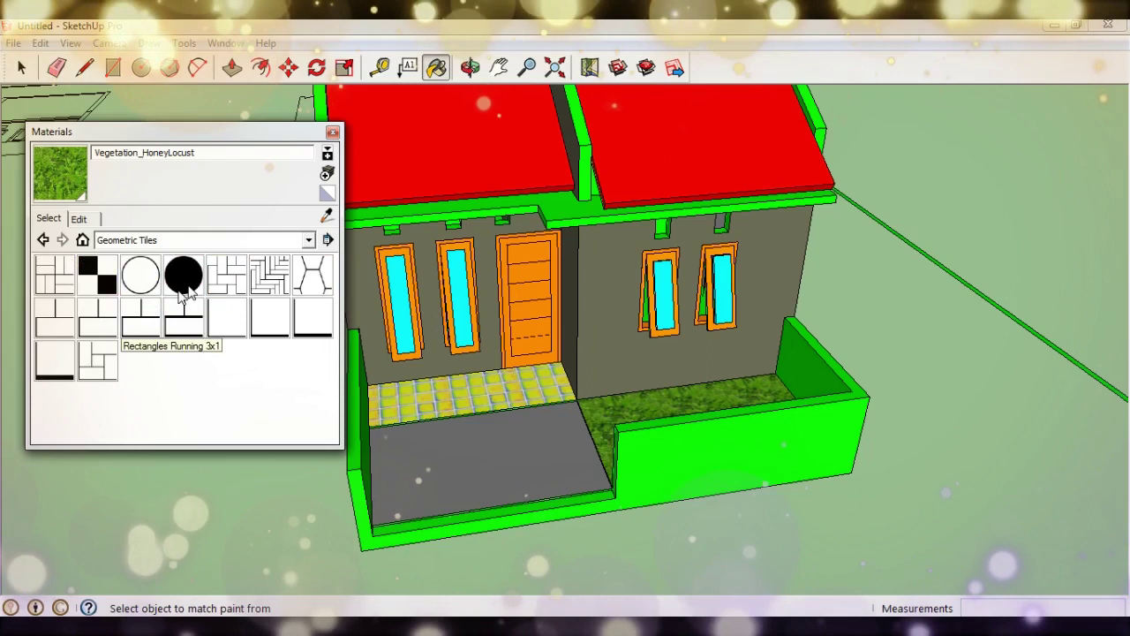
click(307, 240)
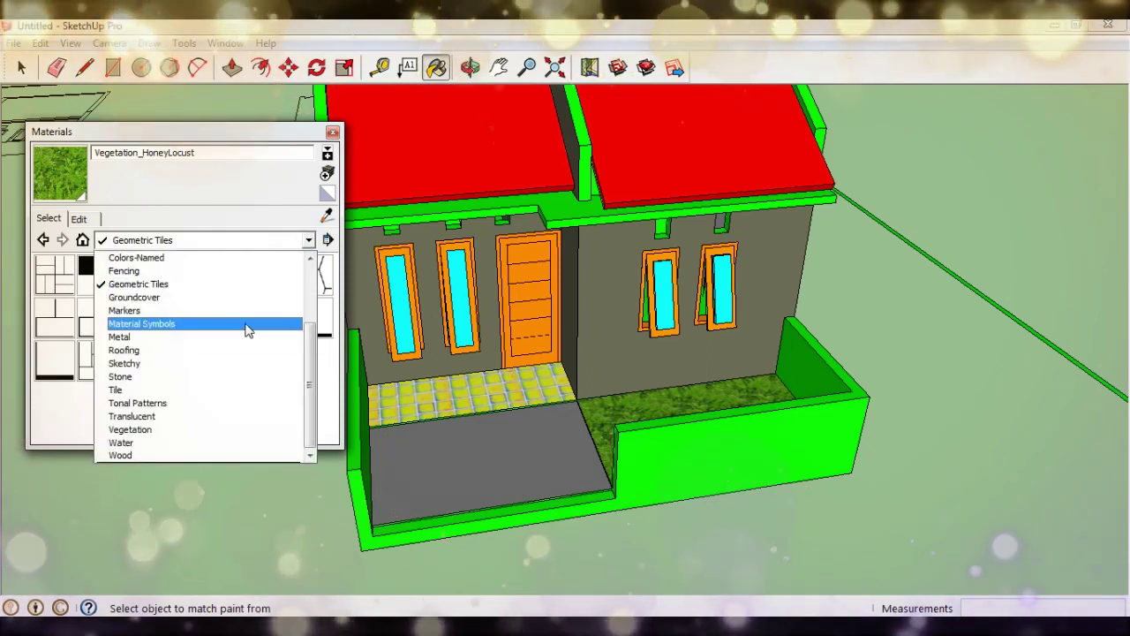
scroll(227, 336, up, 1)
scroll(224, 334, up, 1)
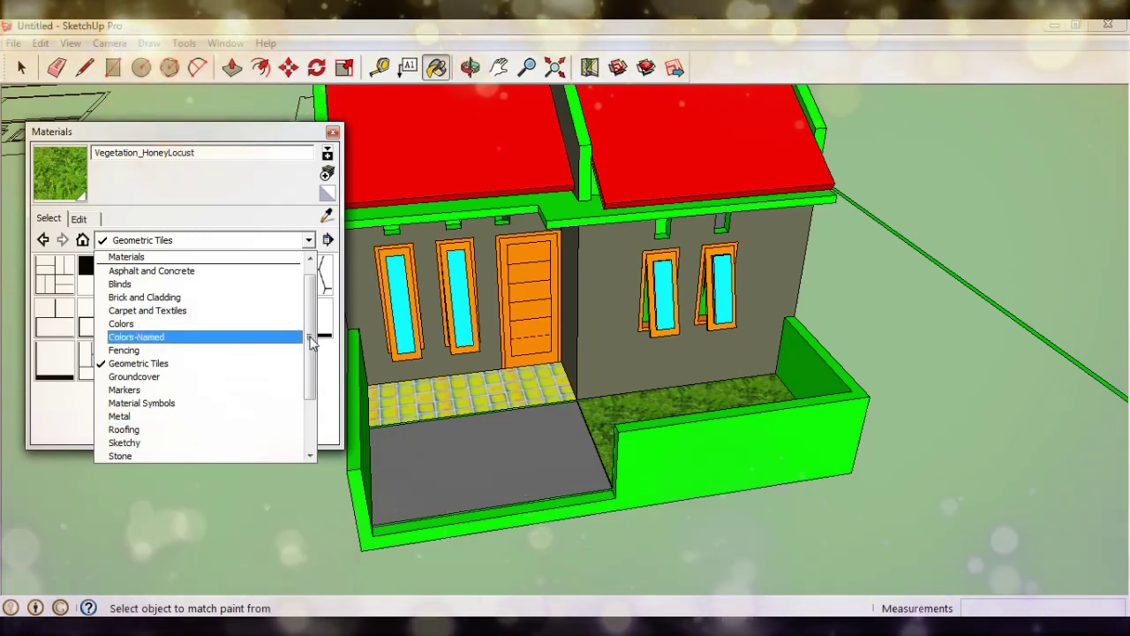
drag(311, 339, 311, 329)
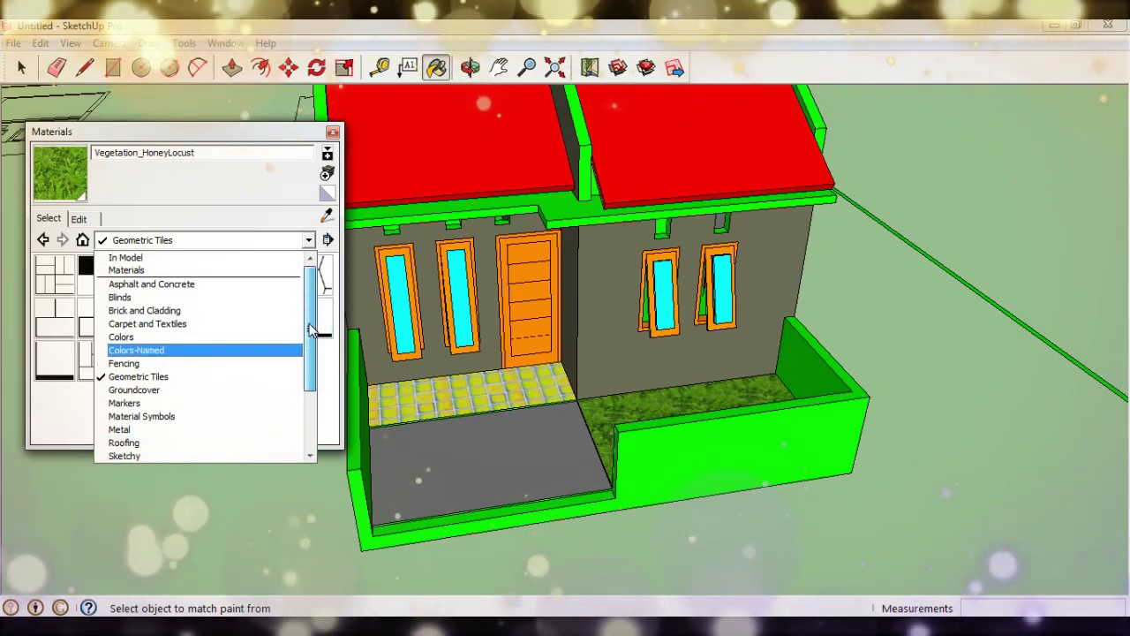
click(265, 310)
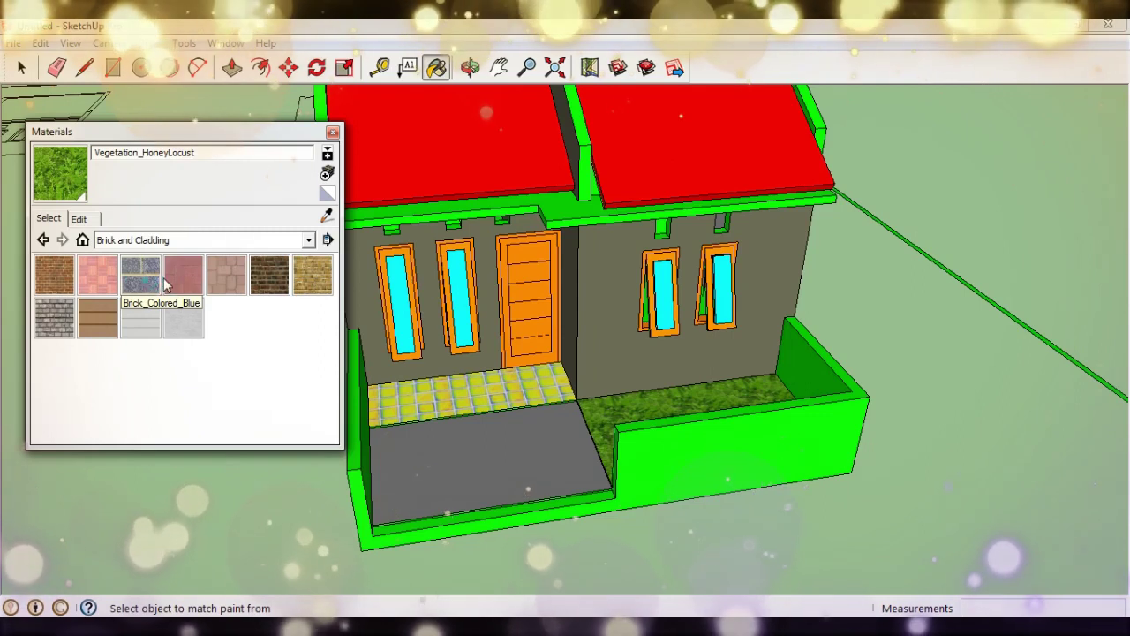
Step: Paint the grey driveway with Brick_Colored_Blue
click(137, 279)
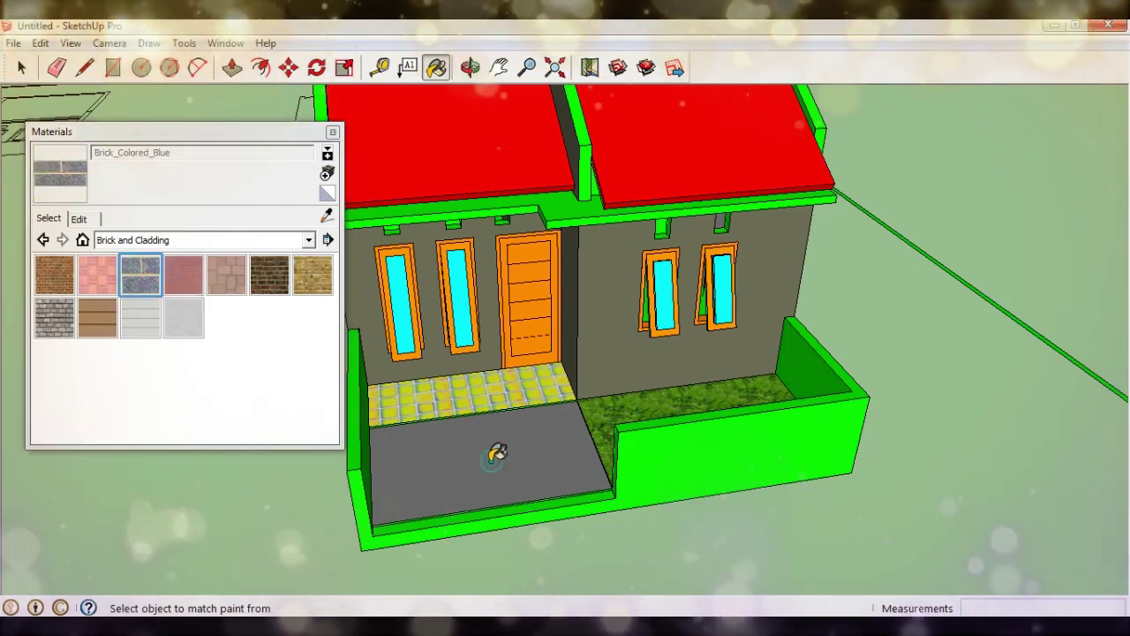
click(495, 454)
mouse_move(507, 416)
middle_down()
mouse_move(597, 536)
mouse_move(645, 527)
mouse_move(524, 545)
middle_up()
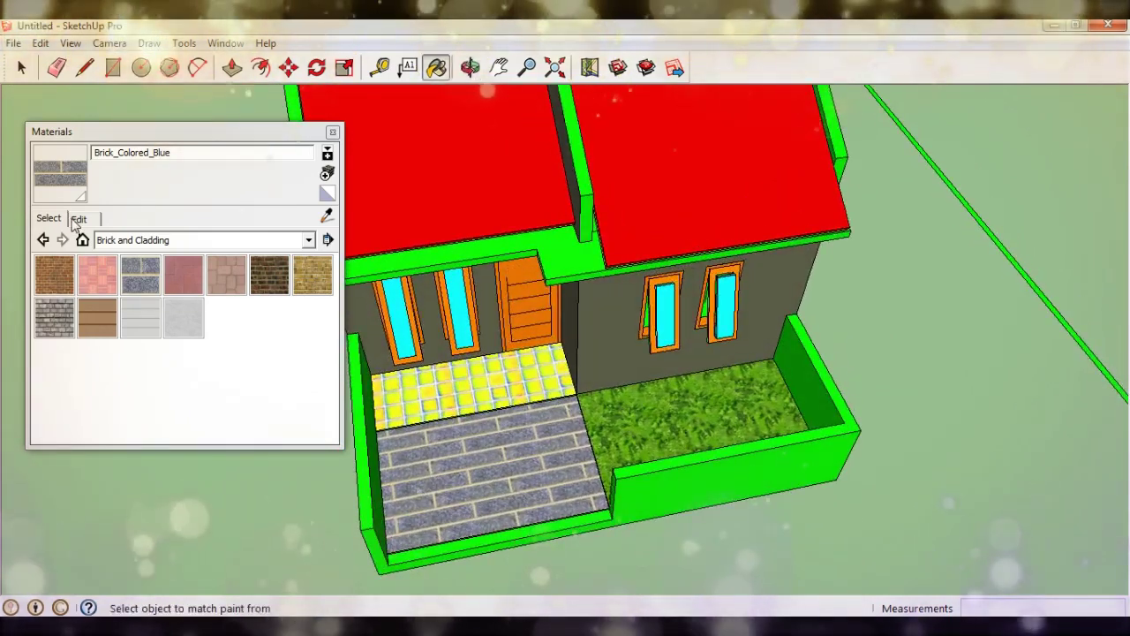
Step: Resize the blue brick texture to 0,20m wide by 0,10m high and orbit out to review
click(77, 220)
click(91, 409)
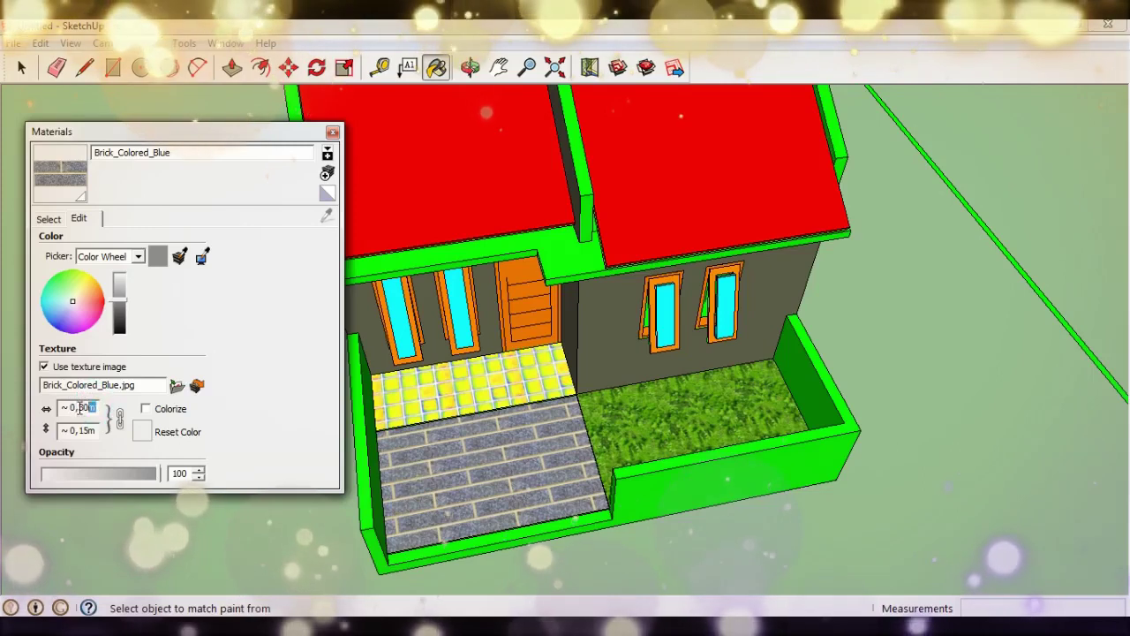
drag(81, 429, 106, 429)
text(0,)
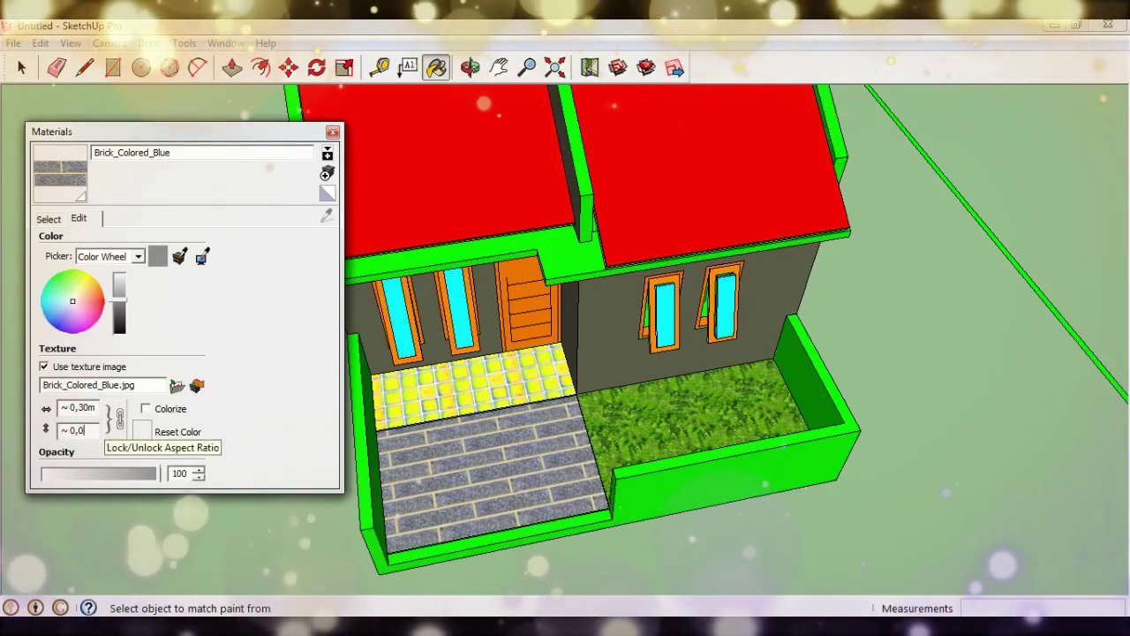
text(.3)
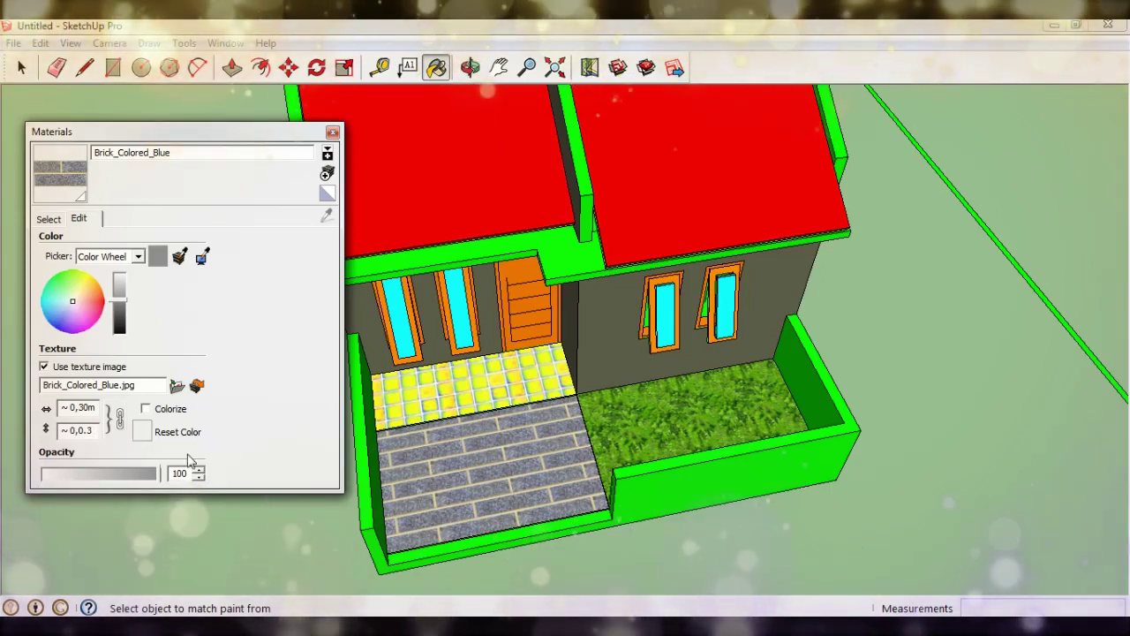
click(113, 421)
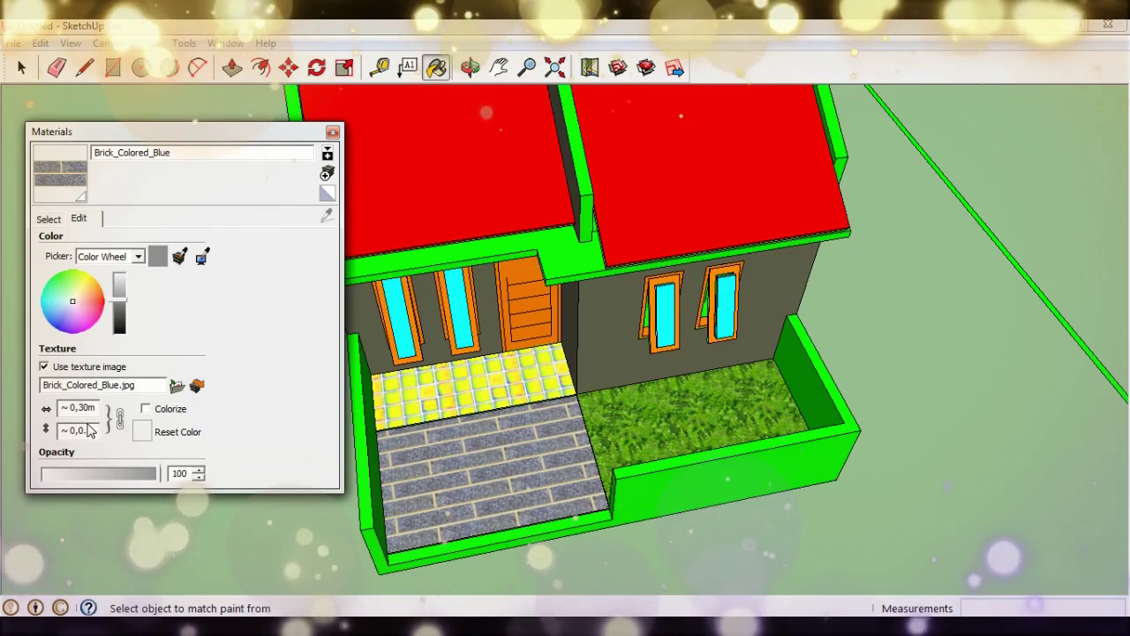
double_click(81, 430)
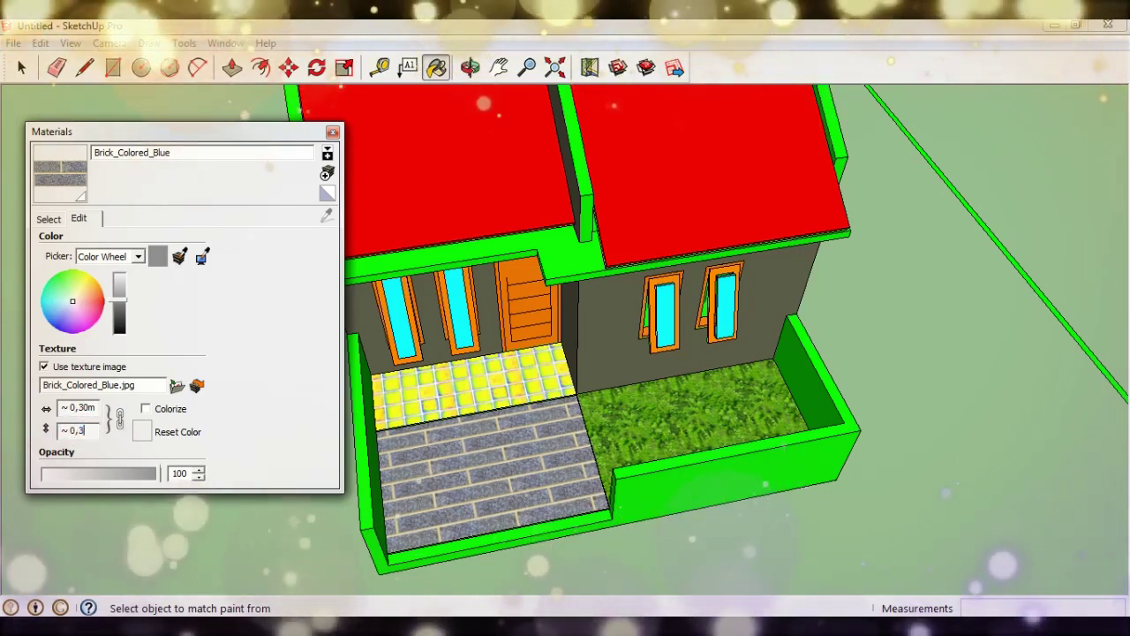
key(Return)
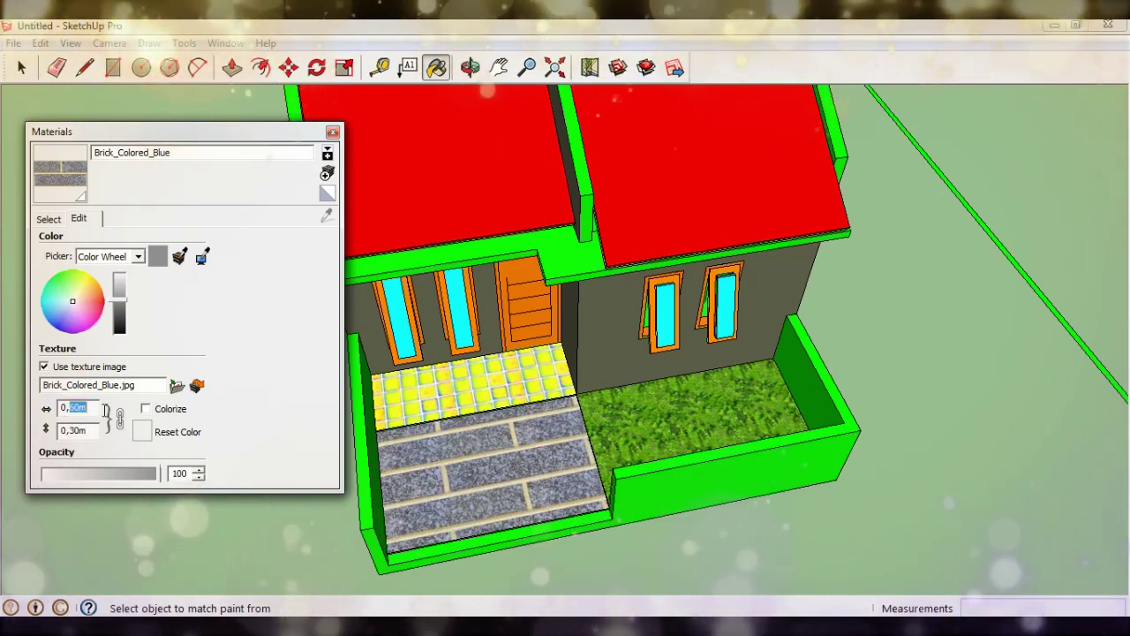
text(1)
key(BackSpace)
text(2)
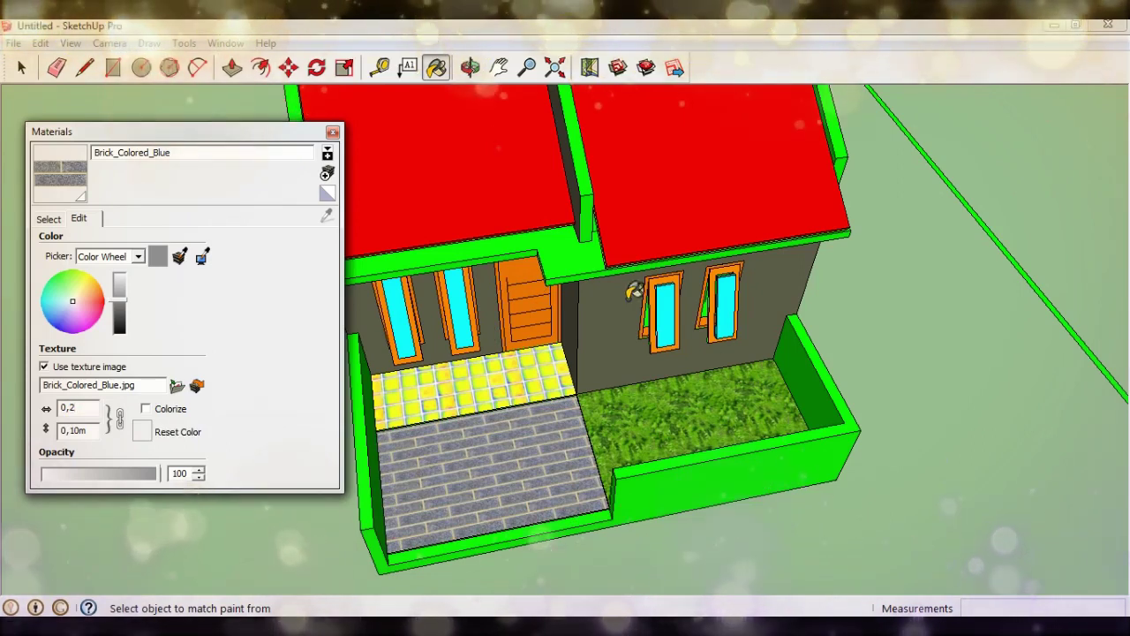
middle_drag(632, 291, 653, 215)
mouse_move(702, 308)
middle_down()
mouse_move(648, 113)
mouse_move(635, 133)
middle_up()
scroll(354, 239, up, 3)
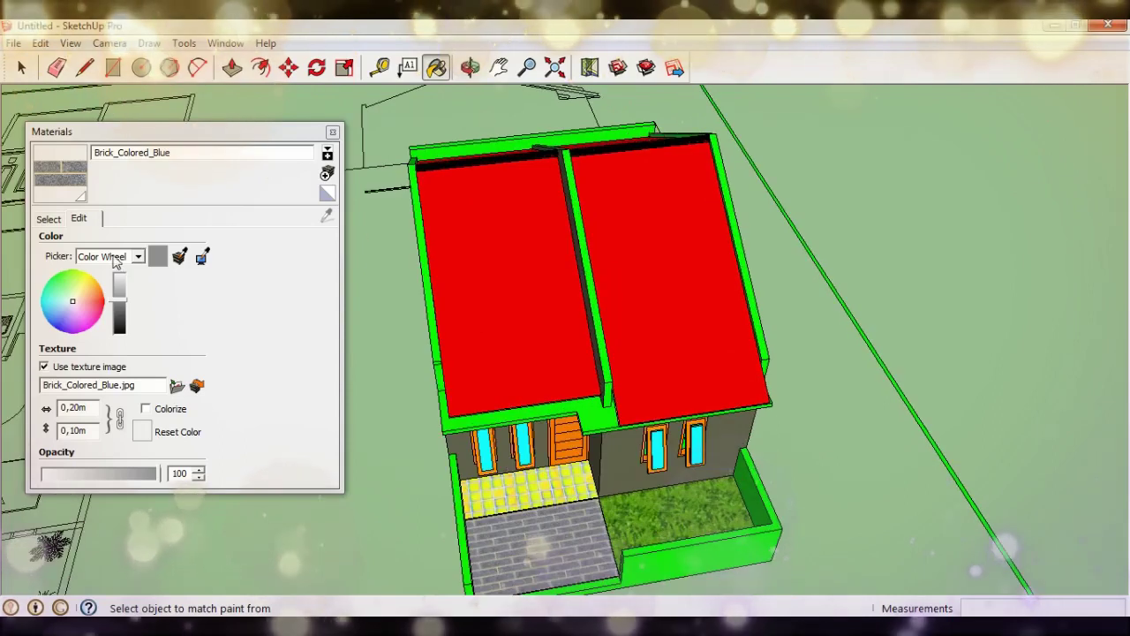
Step: Pick Roofing_Tile_Spanish from the Roofing collection and paint all four roof faces
click(48, 219)
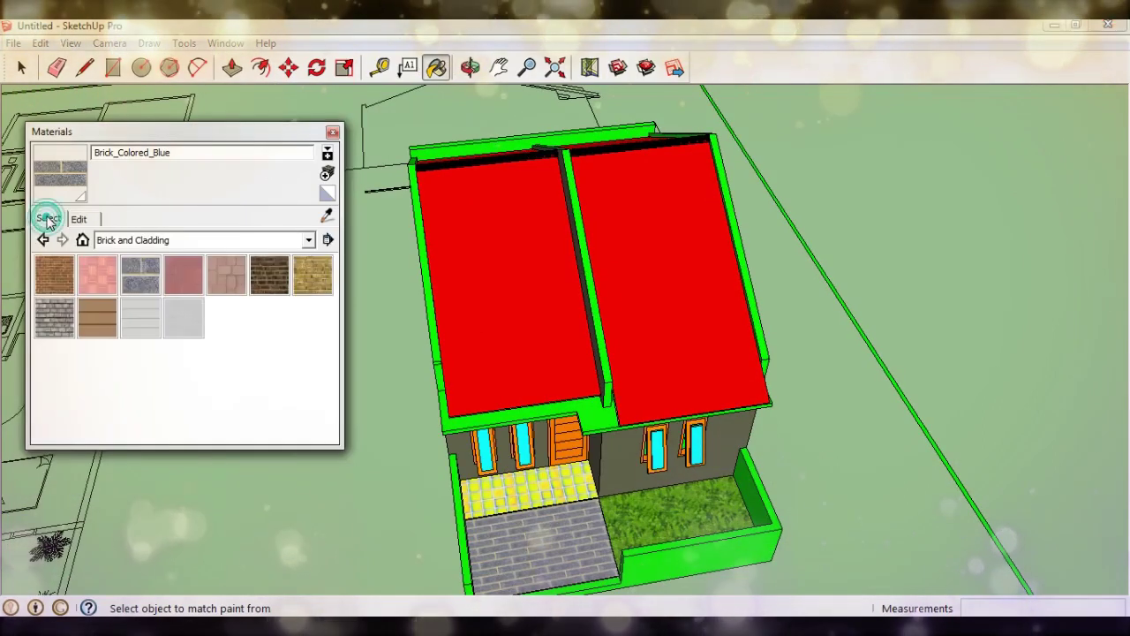
click(307, 241)
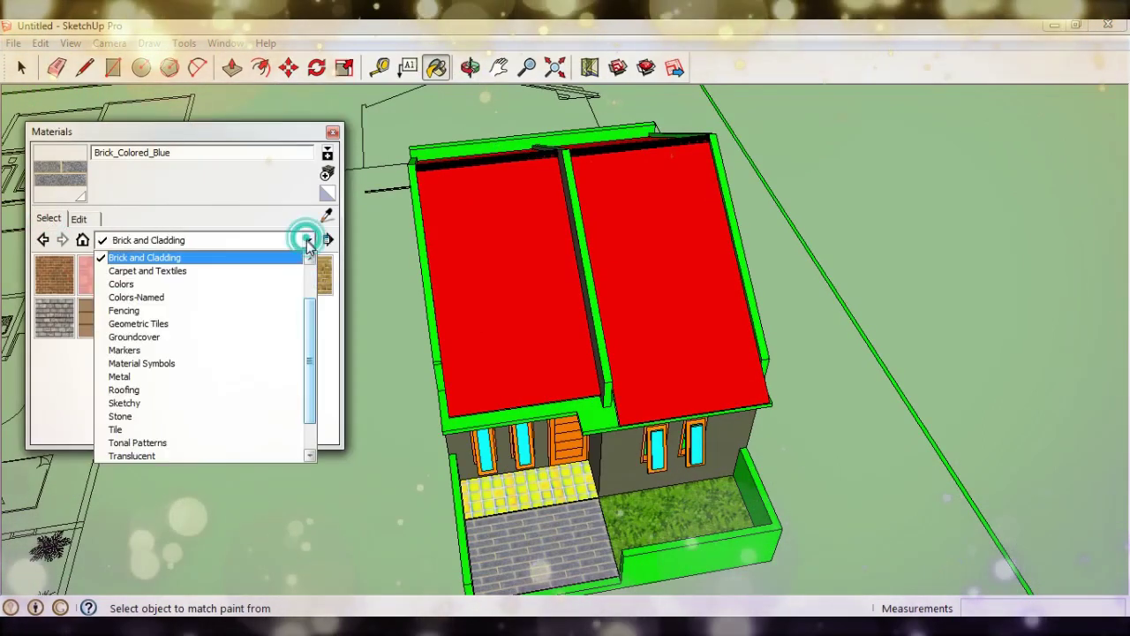
click(132, 390)
click(141, 318)
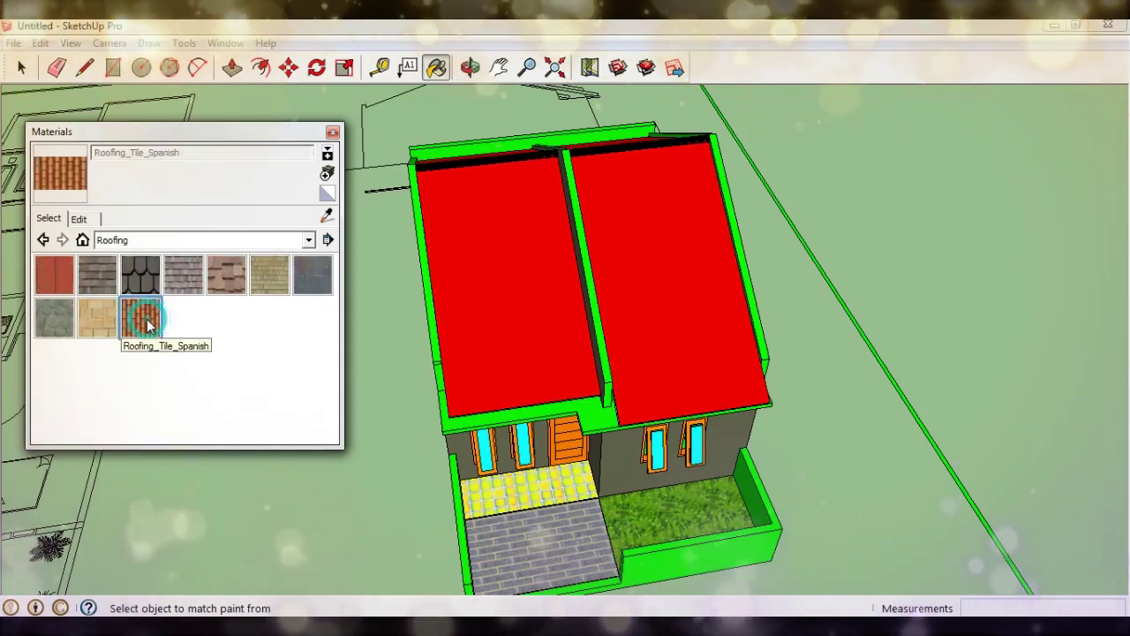
click(516, 239)
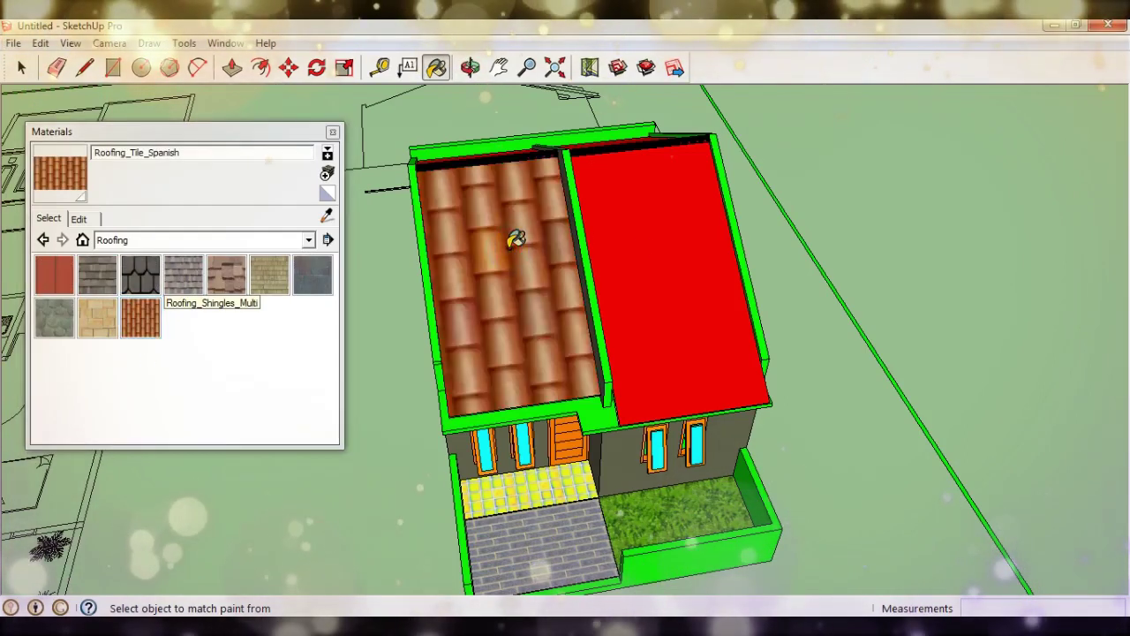
click(662, 253)
middle_drag(694, 240, 649, 159)
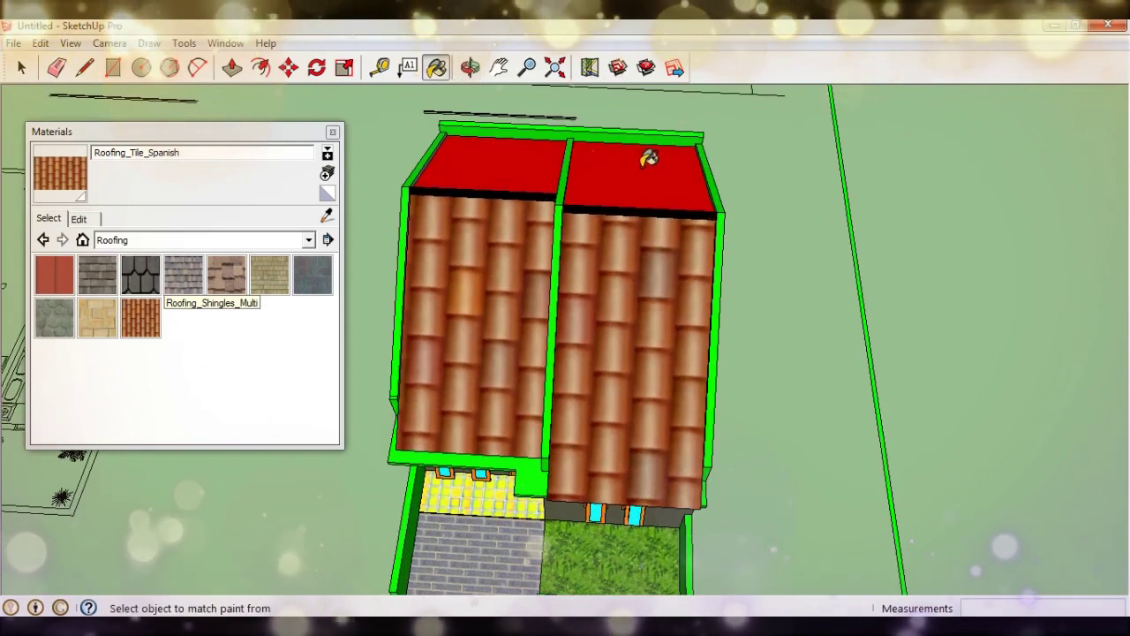
click(587, 164)
click(516, 160)
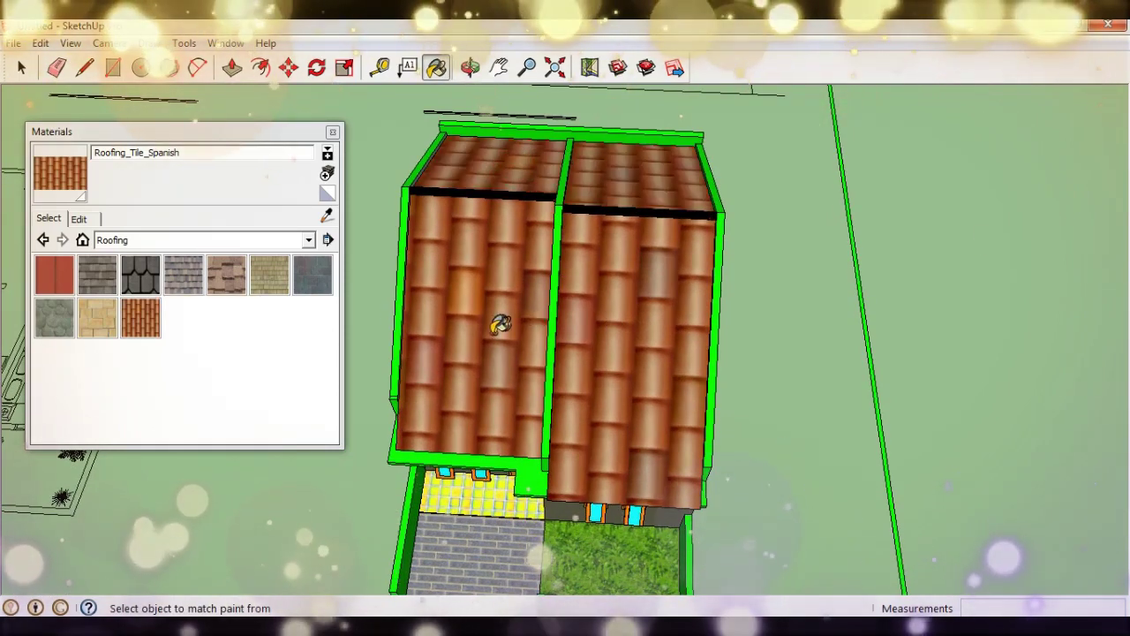
Step: Set the Spanish tile texture width to 0,5m, giving about 0,32m height
click(80, 219)
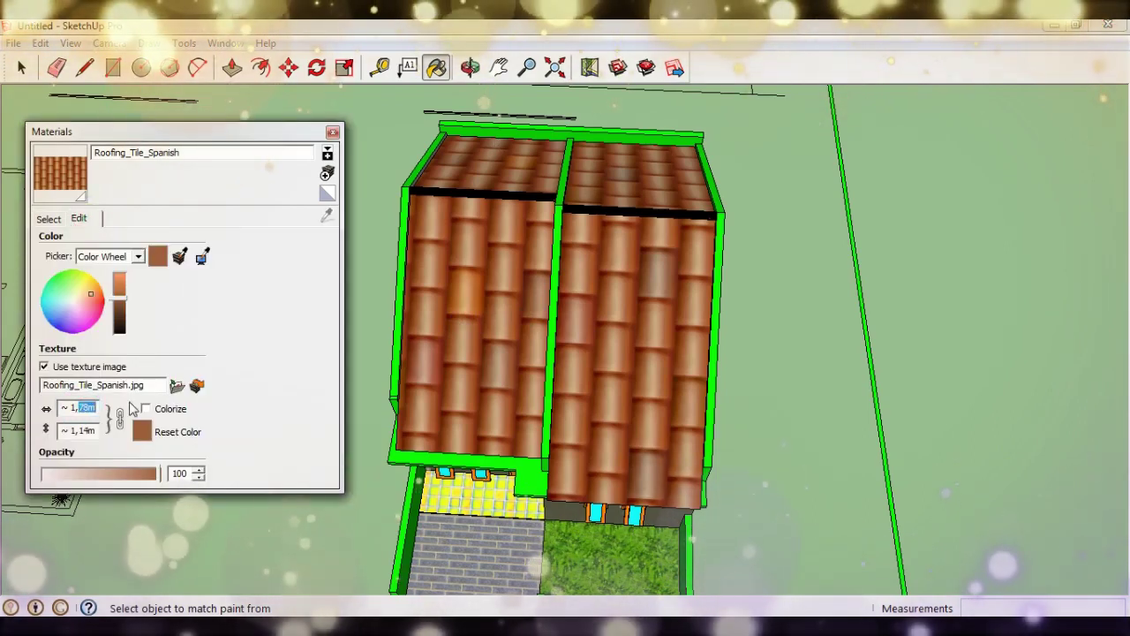
text(1)
key(Return)
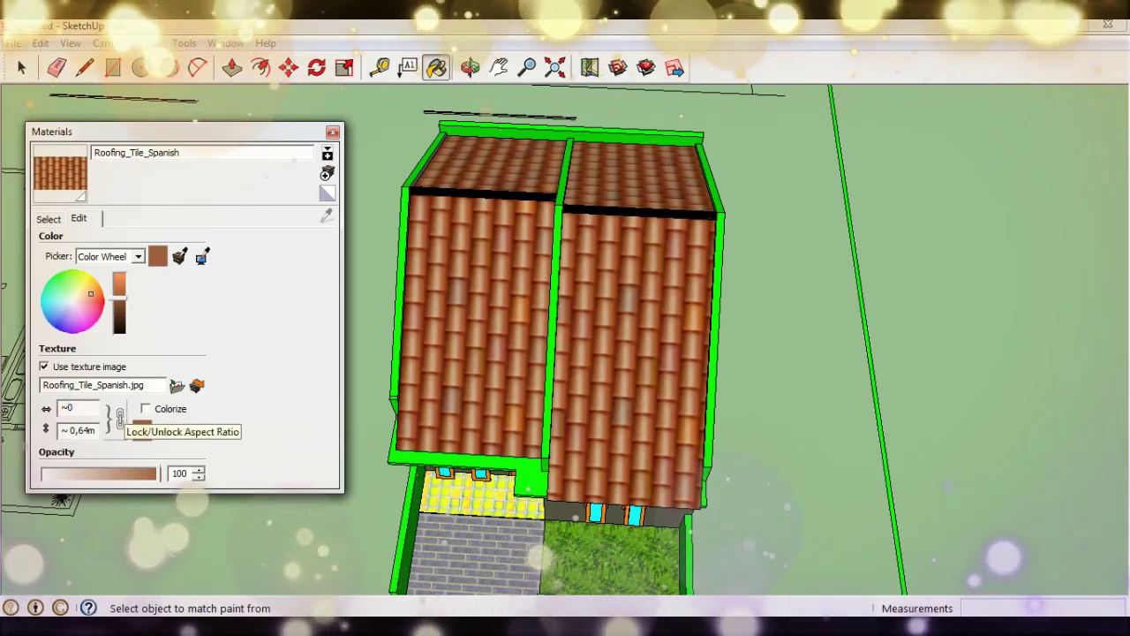
text(,5)
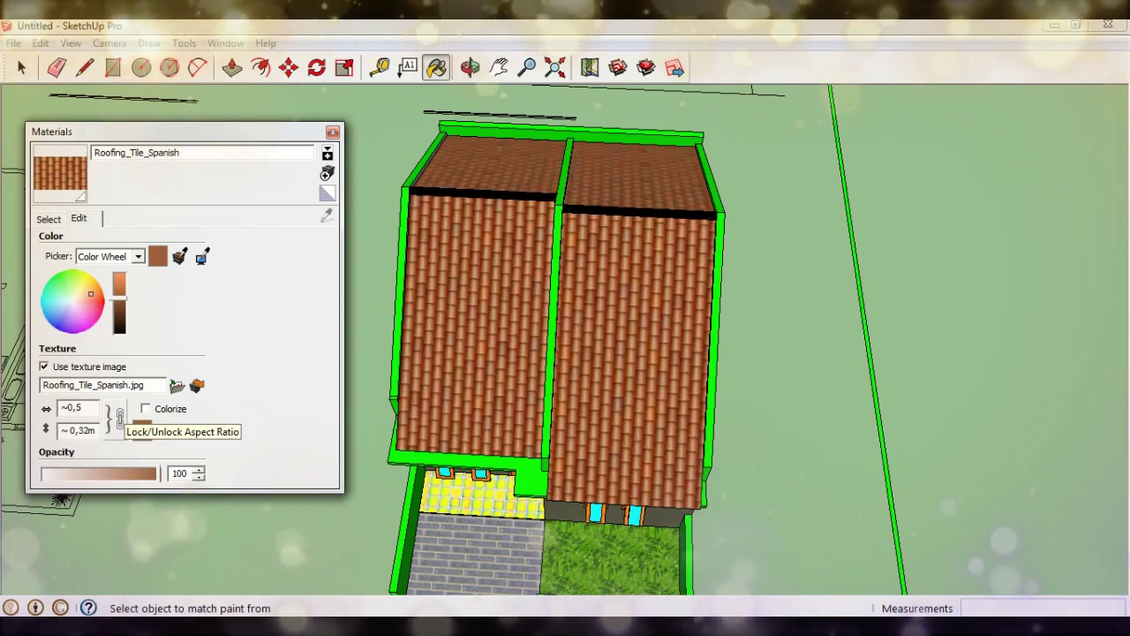
Step: Orbit and zoom around the textured house, then close the Materials panel
middle_drag(611, 323, 665, 194)
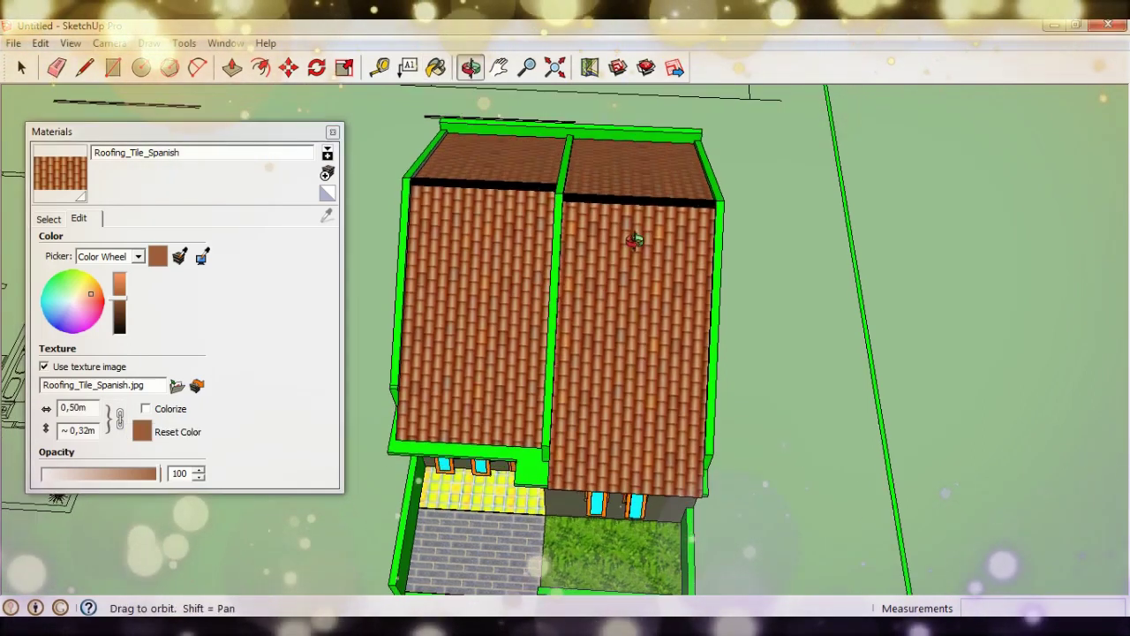
scroll(599, 228, up, 2)
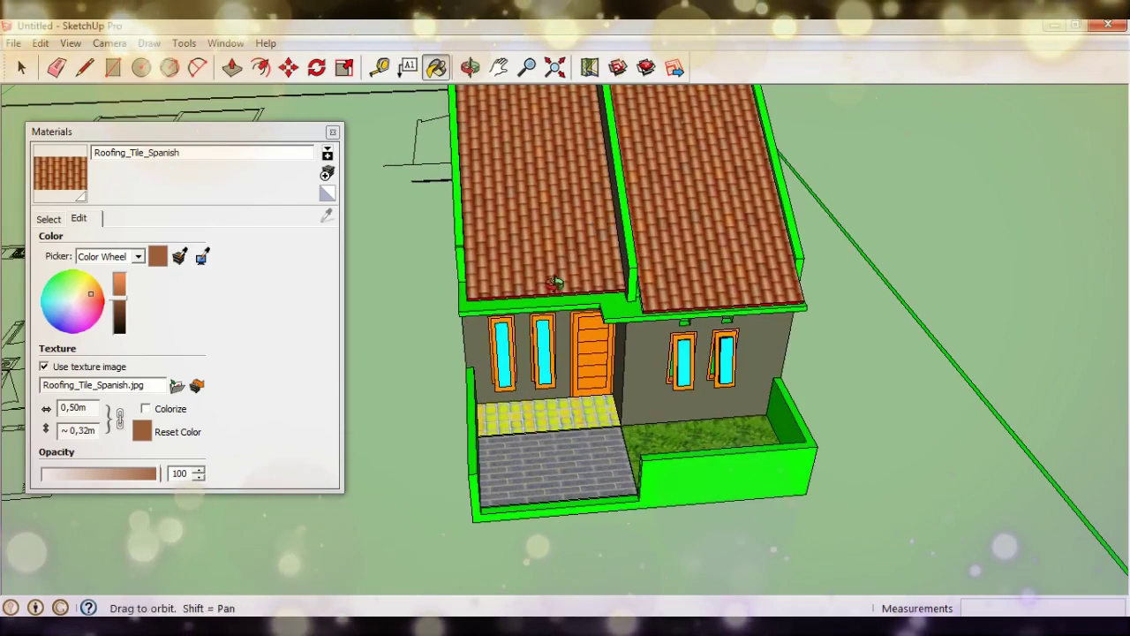
middle_drag(554, 272, 680, 192)
mouse_move(793, 256)
middle_down()
mouse_move(556, 245)
mouse_move(832, 229)
middle_up()
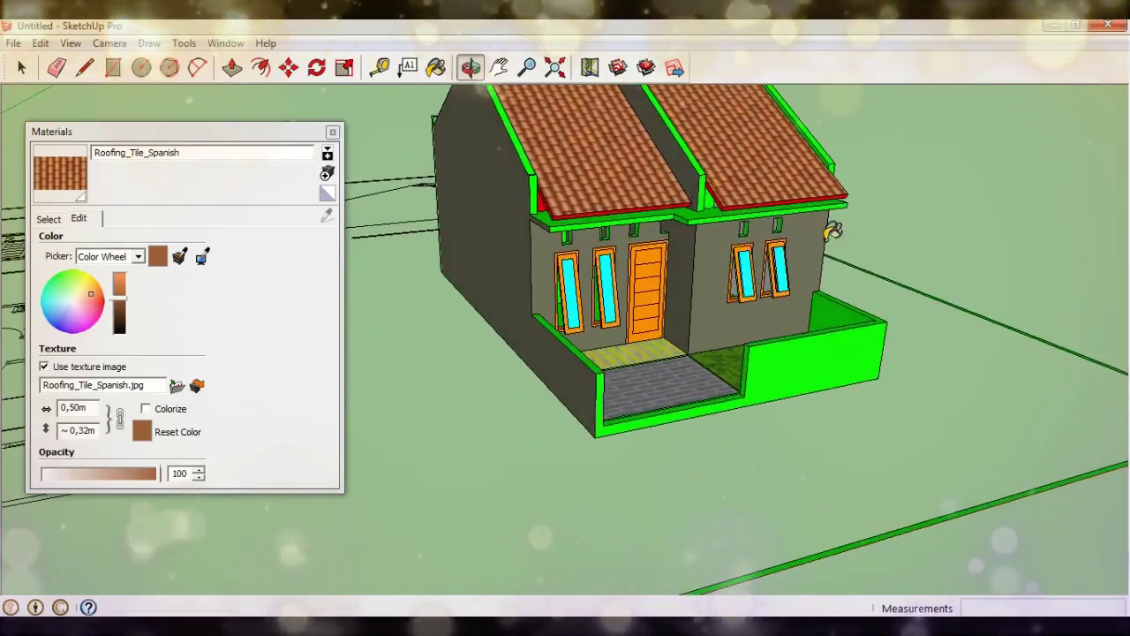
middle_drag(749, 285, 732, 317)
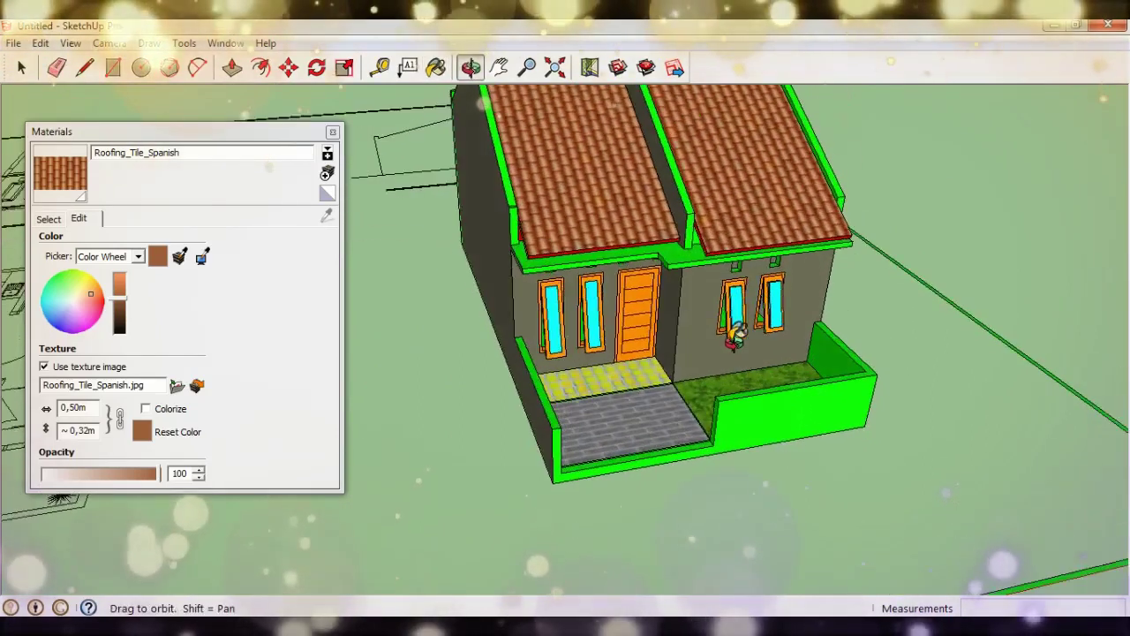
scroll(732, 301, down, 2)
scroll(738, 253, down, 2)
scroll(738, 253, up, 3)
scroll(733, 253, up, 1)
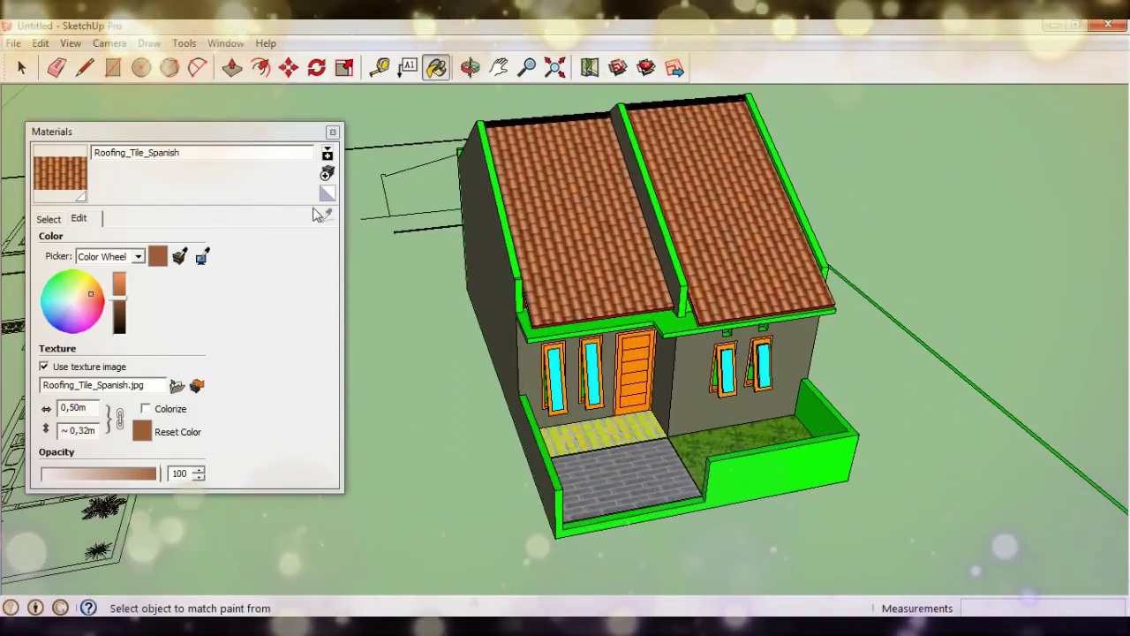
click(334, 134)
mouse_move(708, 277)
middle_down()
mouse_move(530, 279)
mouse_move(455, 249)
mouse_move(499, 300)
mouse_move(794, 354)
middle_up()
key(b)
scroll(1016, 397, up, 3)
mouse_move(1015, 398)
middle_down()
mouse_move(922, 279)
mouse_move(847, 371)
mouse_move(925, 267)
middle_up()
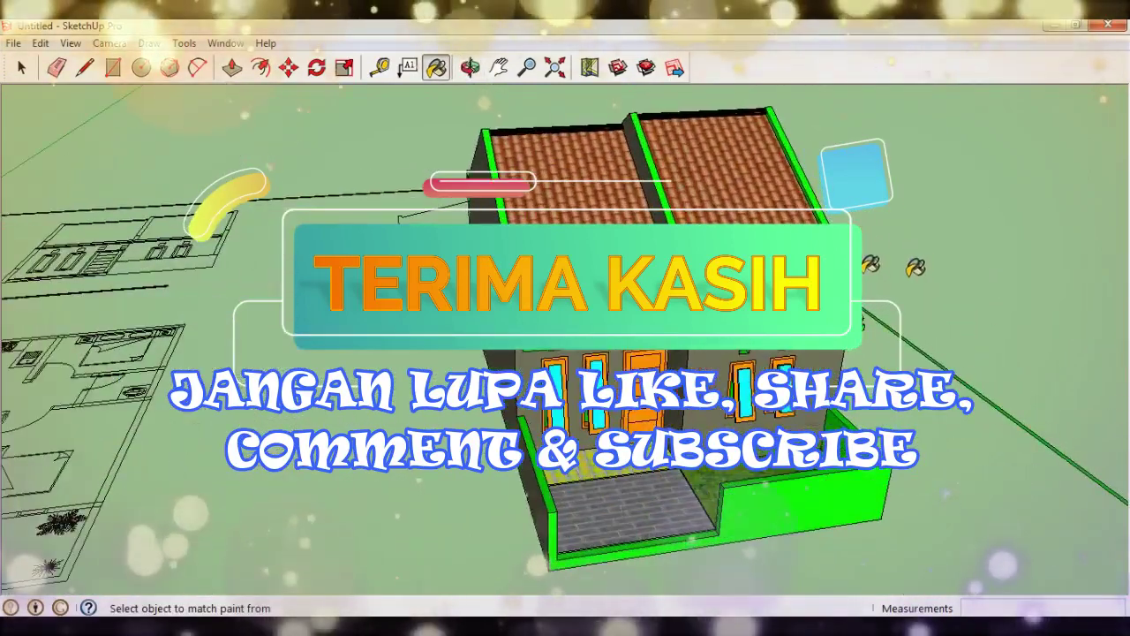